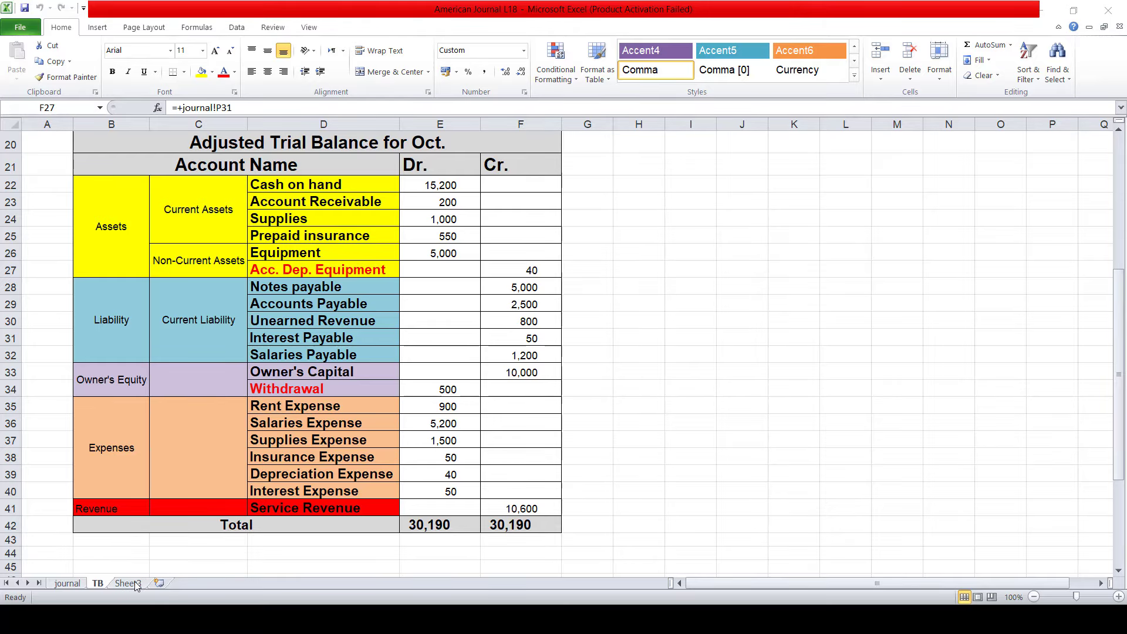
Check the journal and TB sheets, then rename the blank Sheet3 to FS
{"action": "left_click", "coordinate": [64, 584]}
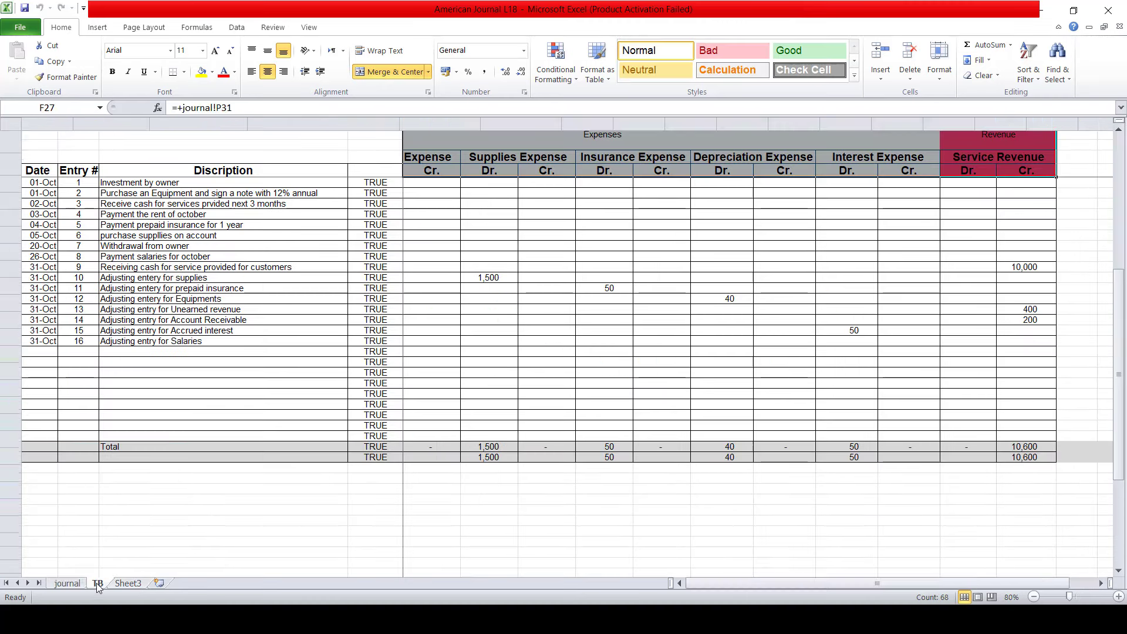
{"action": "left_click", "coordinate": [96, 582]}
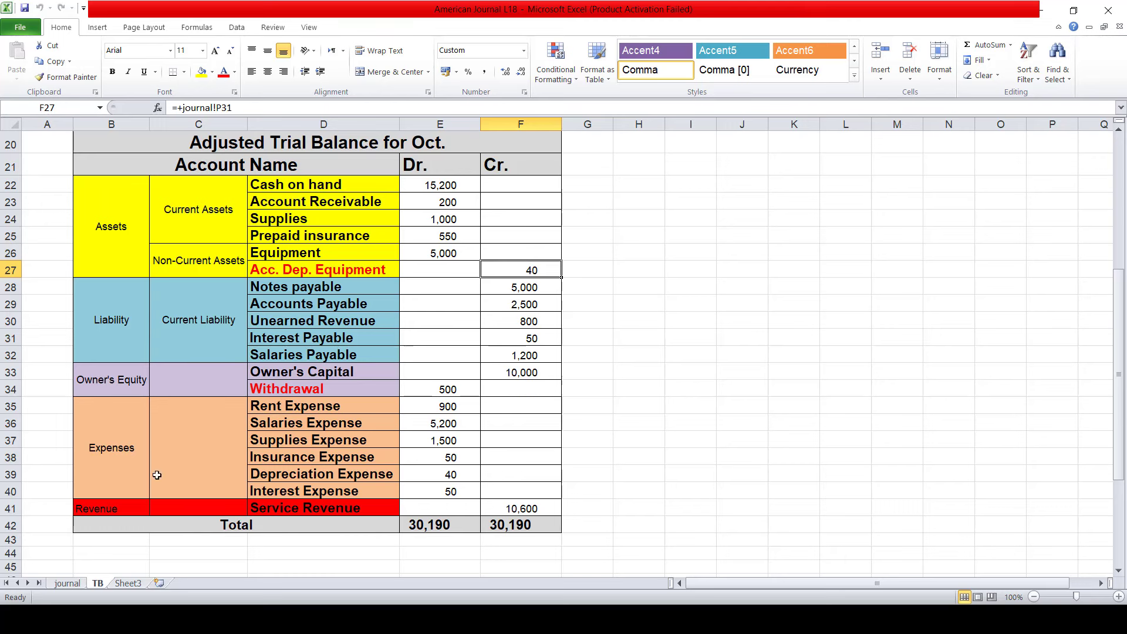
{"action": "left_click", "coordinate": [133, 584]}
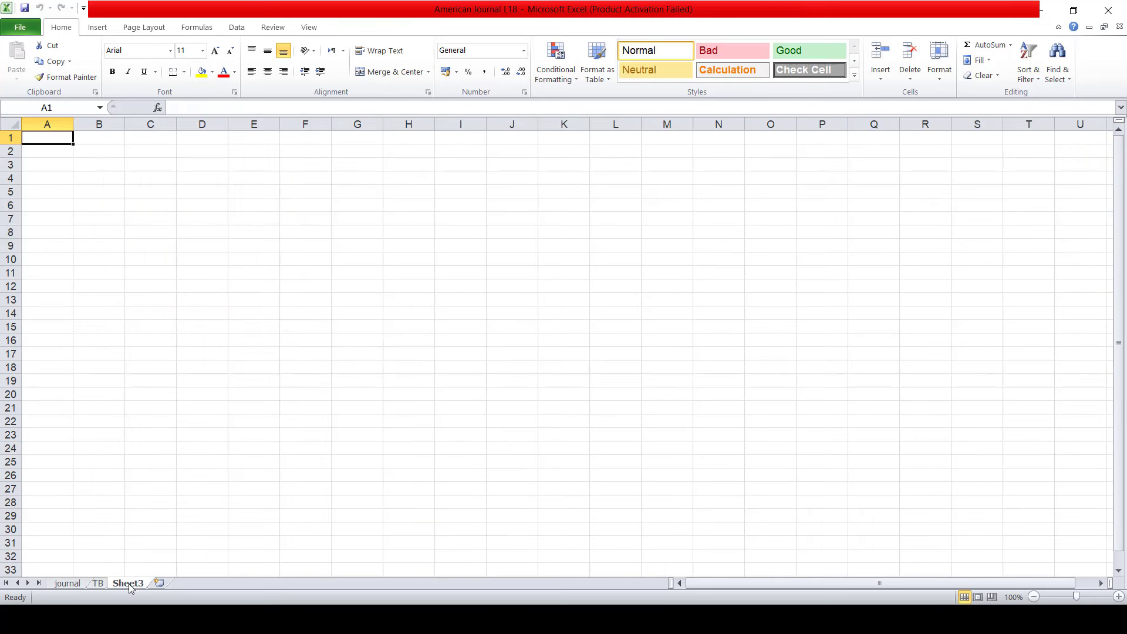
{"action": "double_click", "coordinate": [129, 584]}
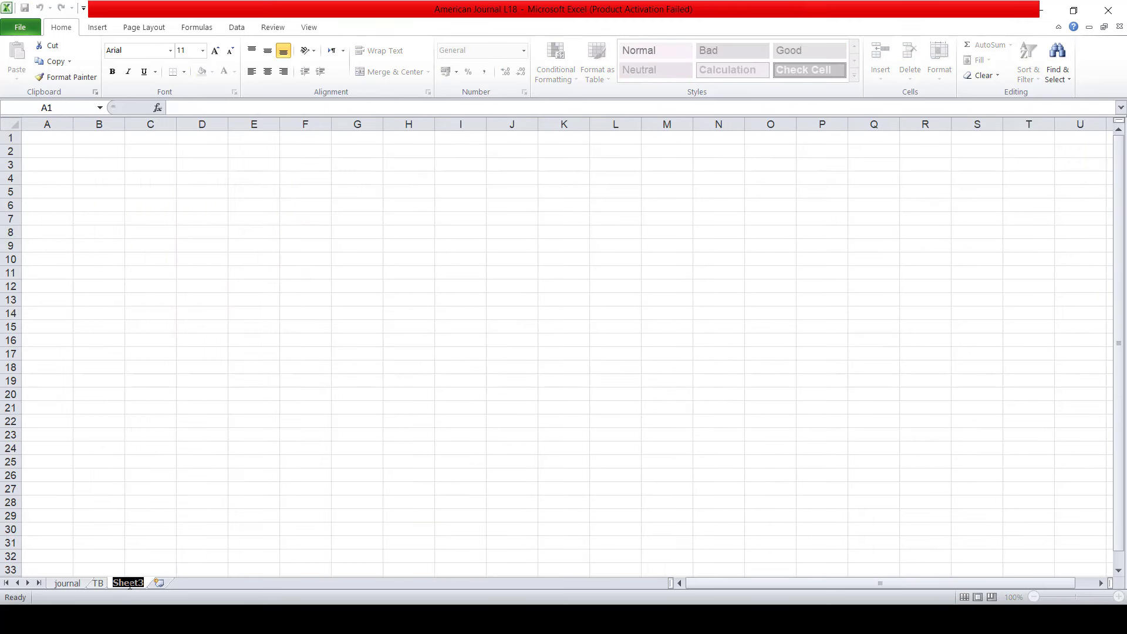
{"action": "type", "text": "FS"}
{"action": "key", "text": "Return"}
{"action": "left_click", "coordinate": [179, 273]}
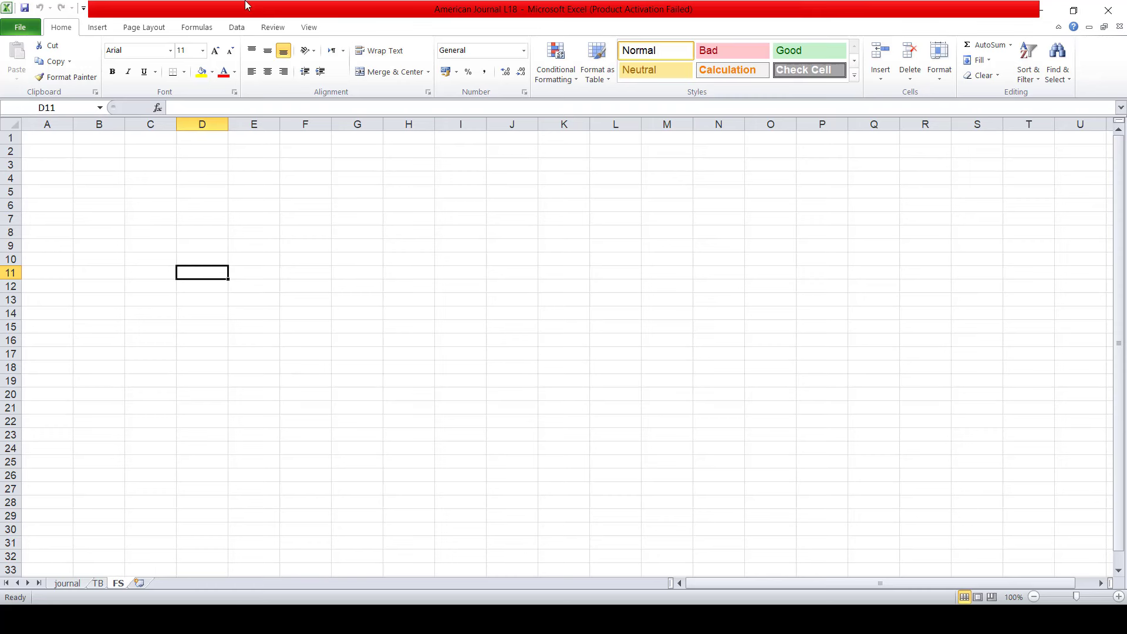
Enter the title 'Income Statemtn' in cell B2
{"action": "left_click", "coordinate": [88, 153]}
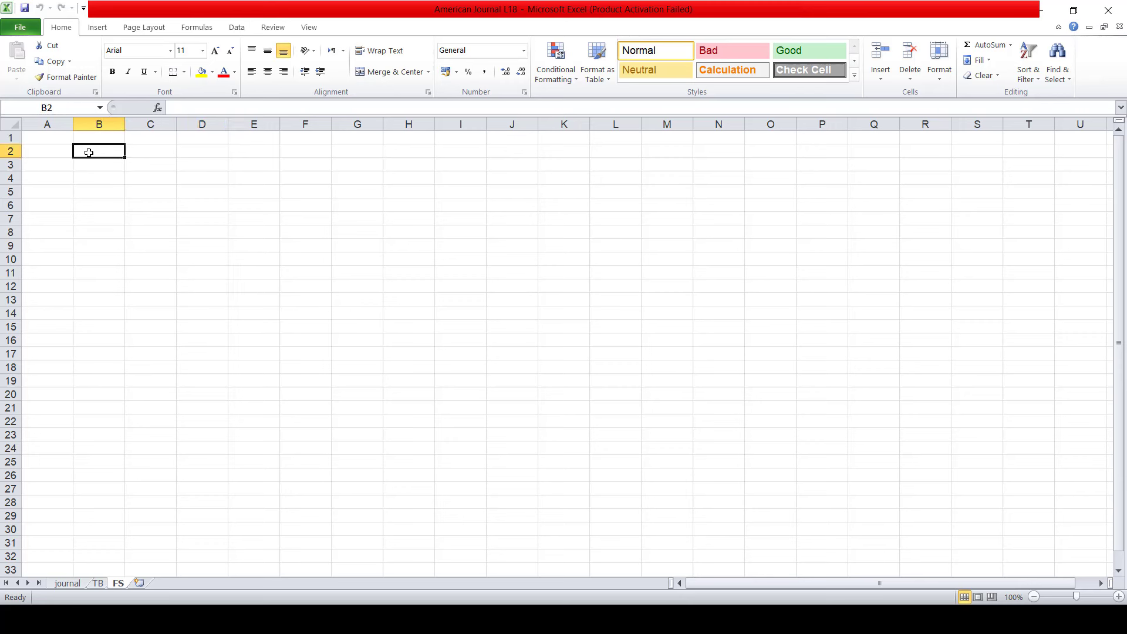
{"action": "type", "text": "Income"}
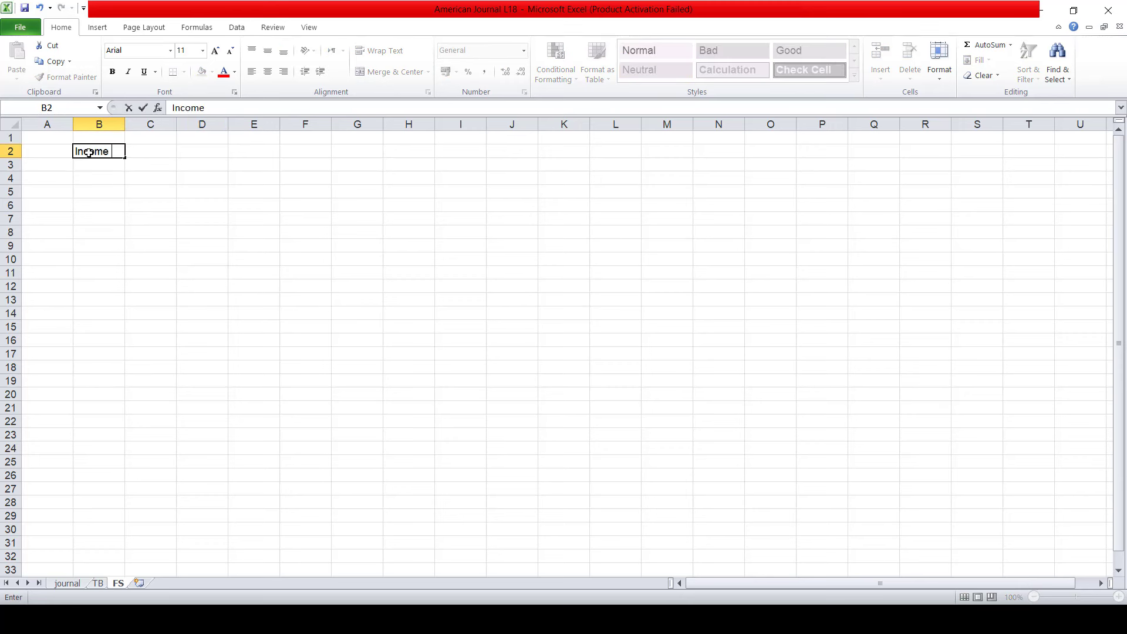
{"action": "type", "text": " s"}
{"action": "key", "text": "BackSpace"}
{"action": "type", "text": "Sta"}
{"action": "type", "text": "a"}
{"action": "type", "text": "te"}
{"action": "type", "text": "mtn"}
{"action": "key", "text": "Return"}
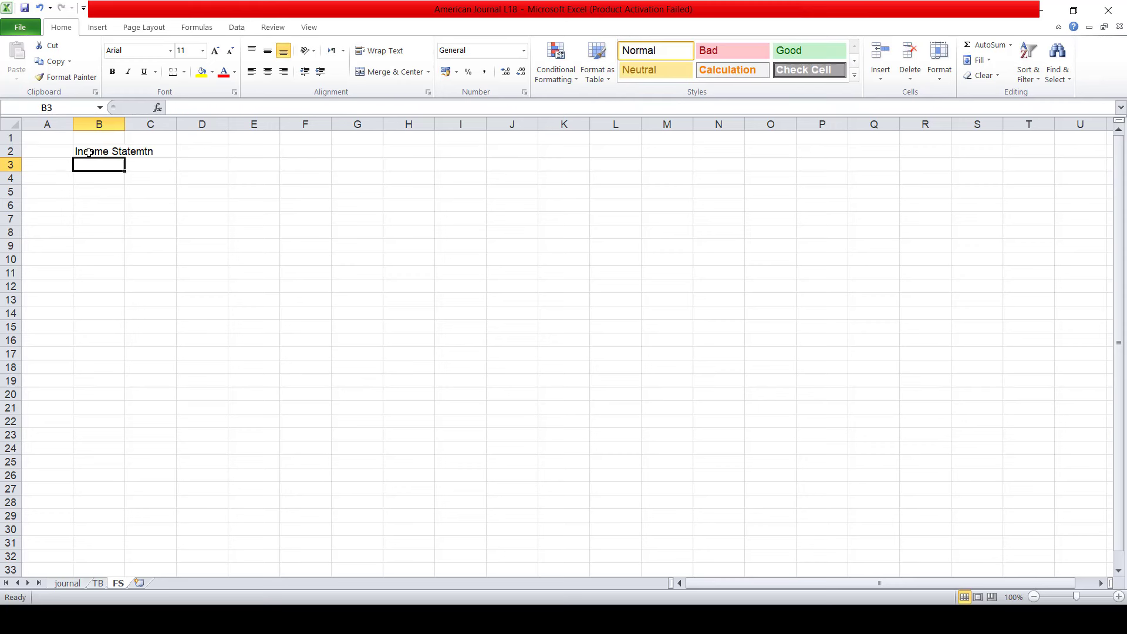
Enter 'For the Month of October' in B3 below the title
{"action": "type", "text": "for"}
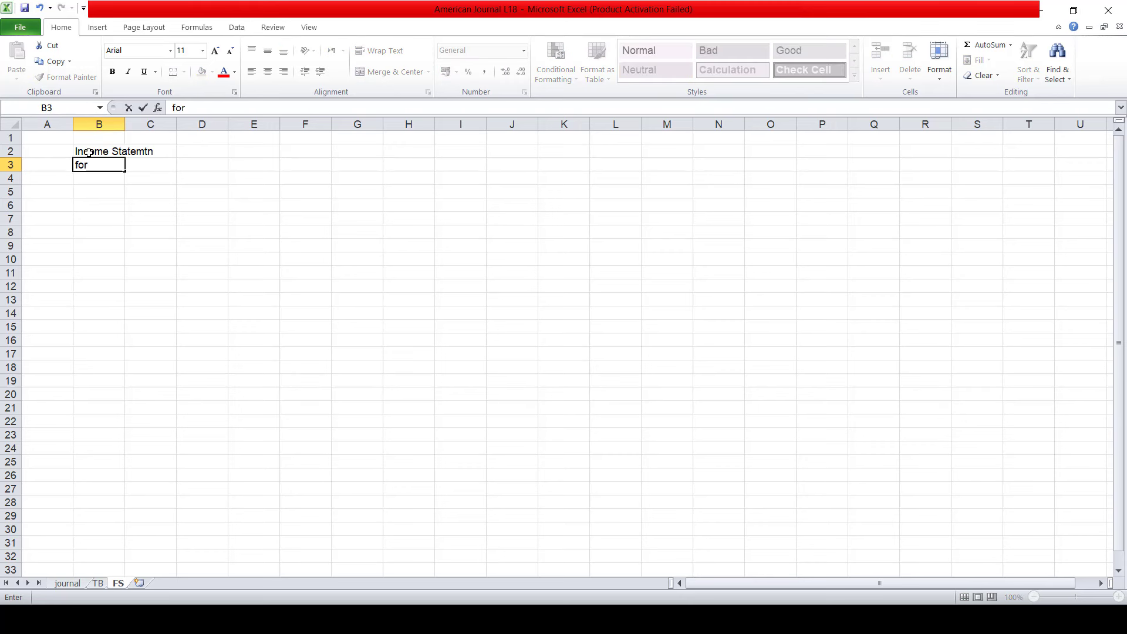
{"action": "key", "text": "BackSpace"}
{"action": "key", "text": "BackSpace"}
{"action": "key", "text": "BackSpace"}
{"action": "type", "text": "Fo"}
{"action": "type", "text": "r the "}
{"action": "type", "text": "Month o"}
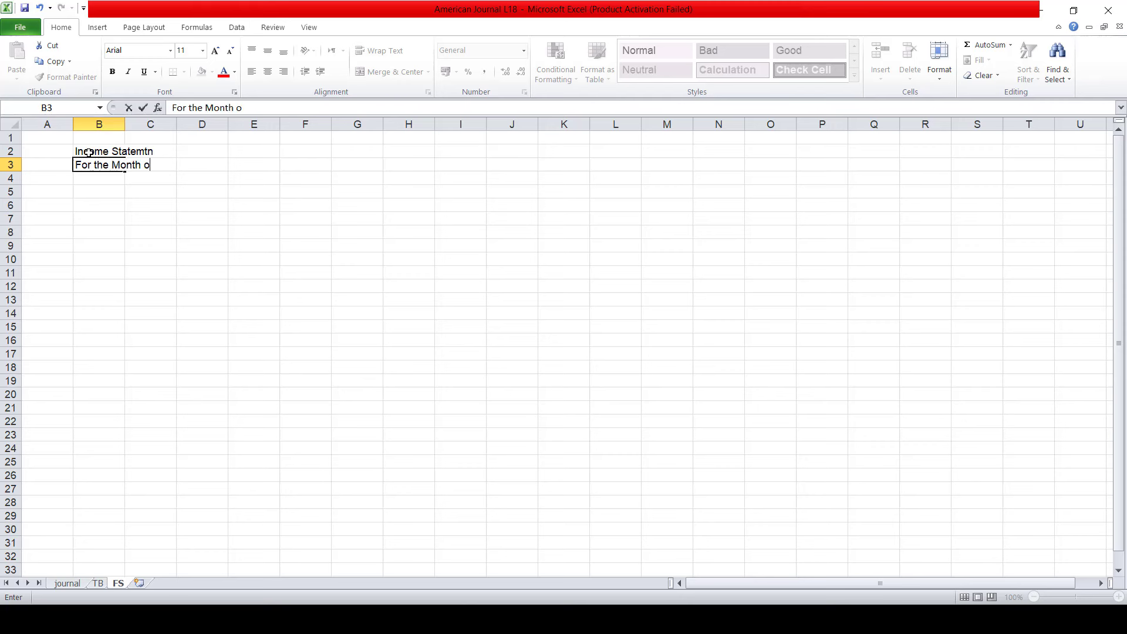
{"action": "type", "text": "f Oc"}
{"action": "type", "text": "to"}
{"action": "key", "text": "BackSpace"}
{"action": "key", "text": "BackSpace"}
{"action": "type", "text": "tov"}
{"action": "type", "text": "er"}
{"action": "key", "text": "Return"}
{"action": "key", "text": "Up"}
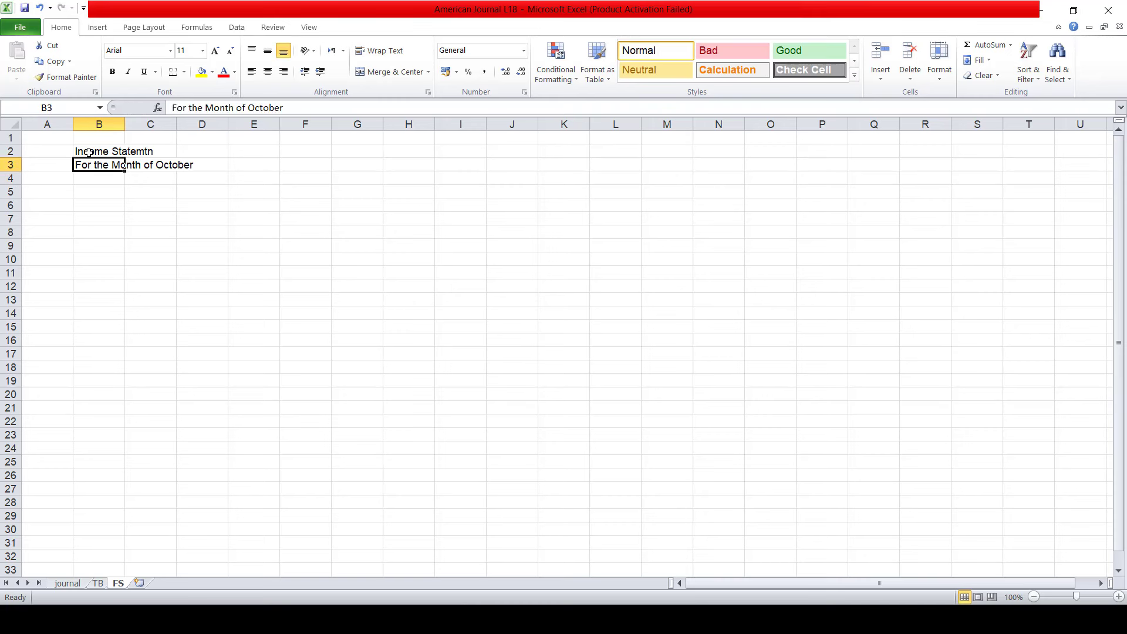
{"action": "key", "text": "Up"}
{"action": "key", "text": "Down"}
{"action": "key", "text": "Down"}
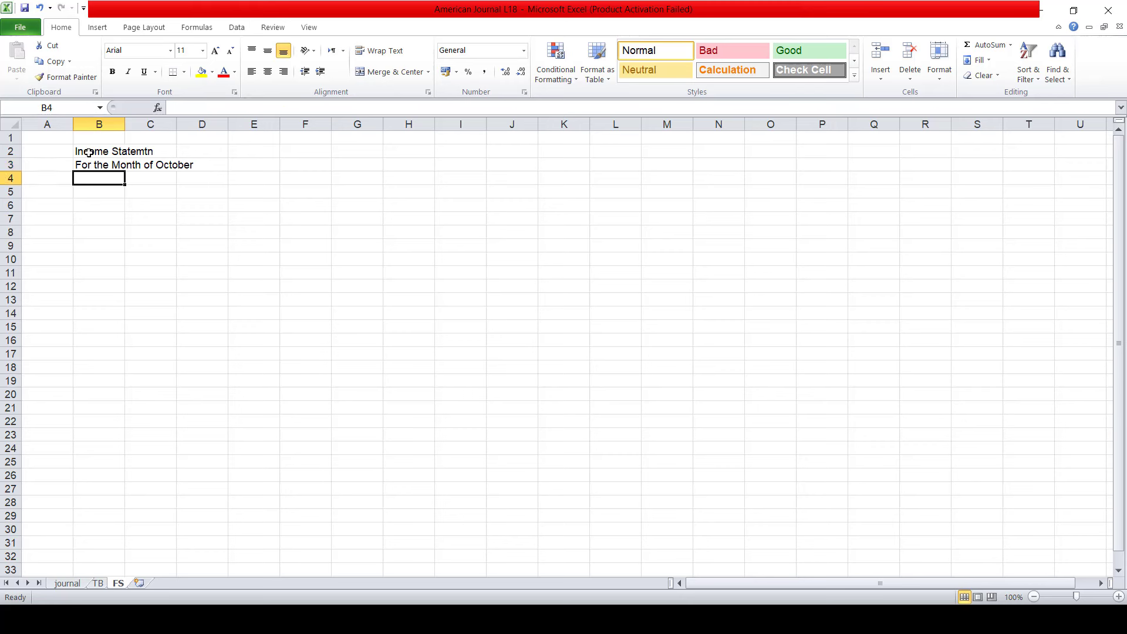
{"action": "key", "text": "Down"}
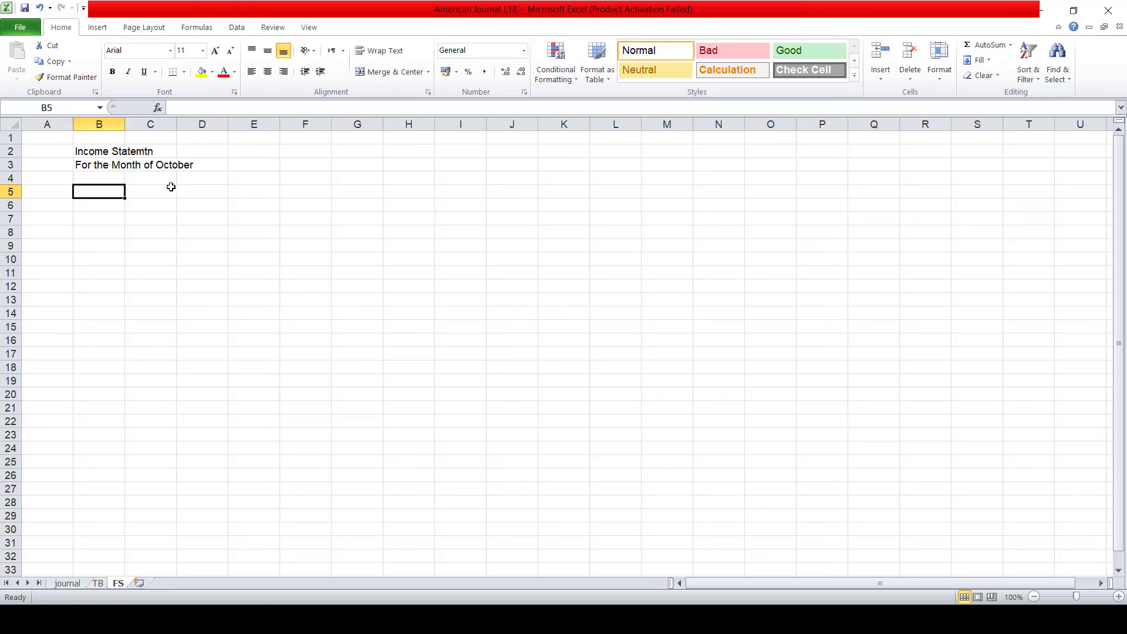
Add period headings Oct. 2021 in D5 and Oct. 2022 in E5
{"action": "left_click", "coordinate": [188, 191]}
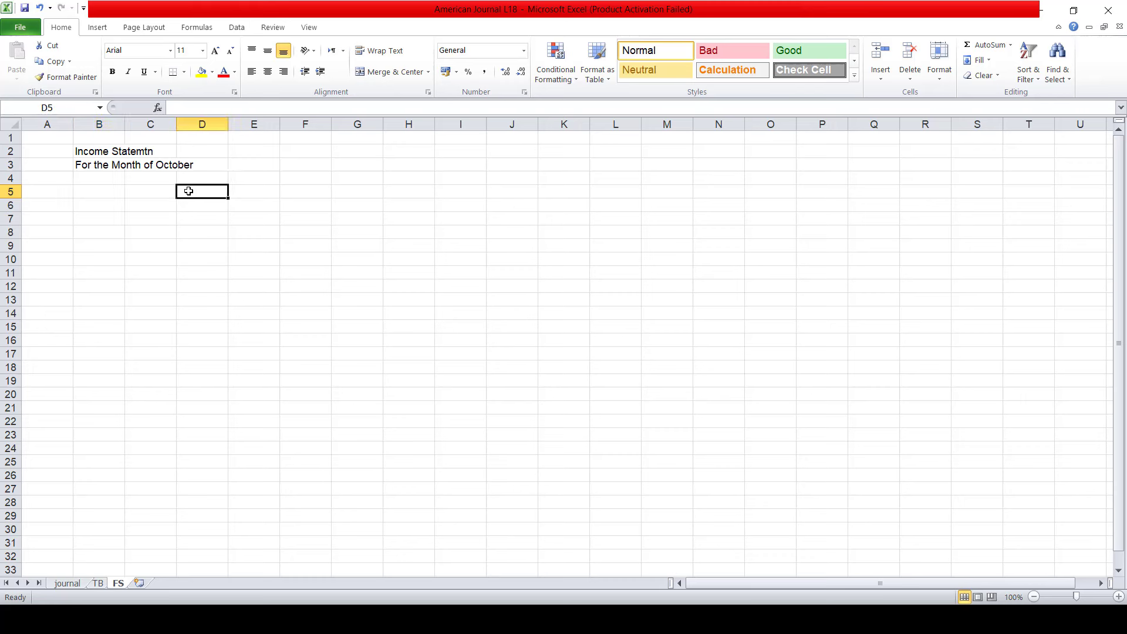
{"action": "type", "text": "OCt"}
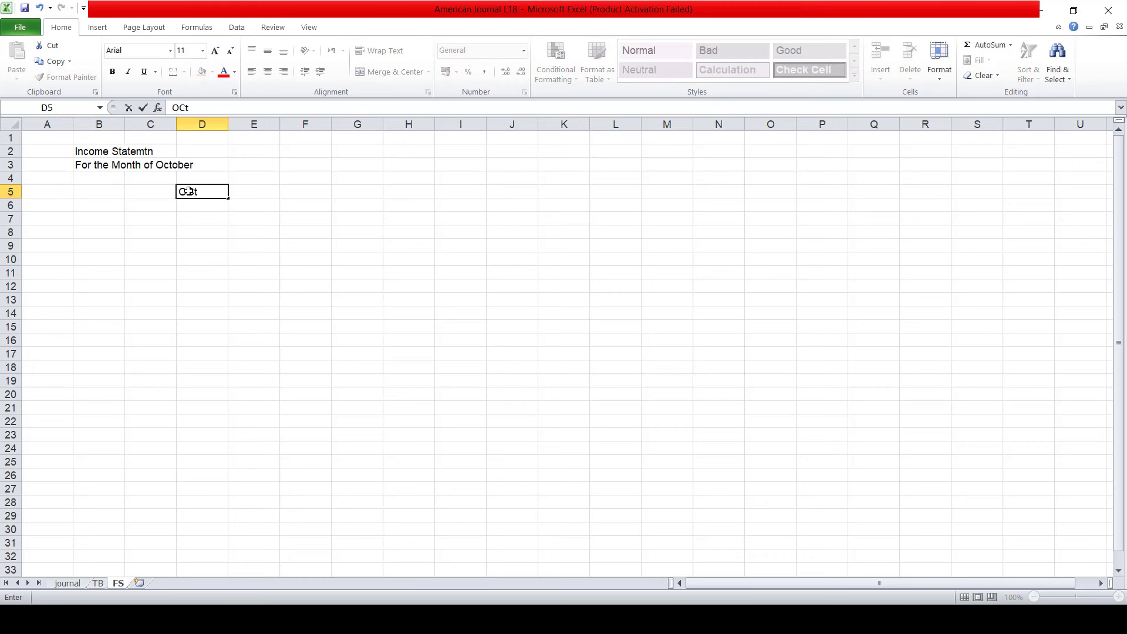
{"action": "type", "text": ". 20"}
{"action": "type", "text": "21"}
{"action": "key", "text": "Return"}
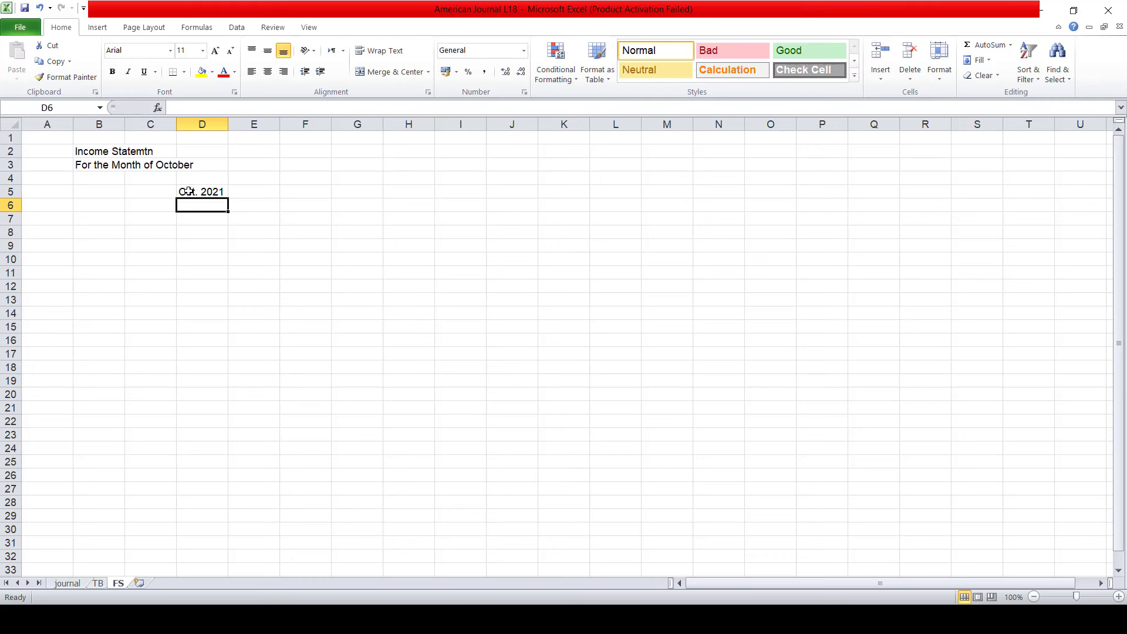
{"action": "key", "text": "Up"}
{"action": "key", "text": "Right"}
{"action": "type", "text": "Oct."}
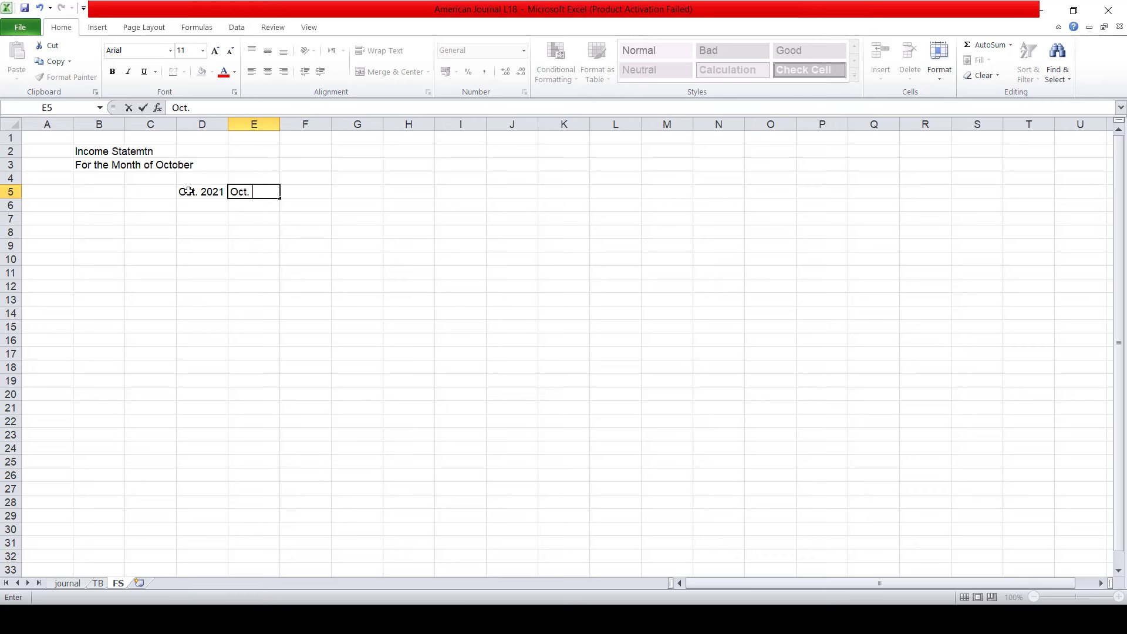
{"action": "type", "text": " 2022"}
{"action": "key", "text": "Return"}
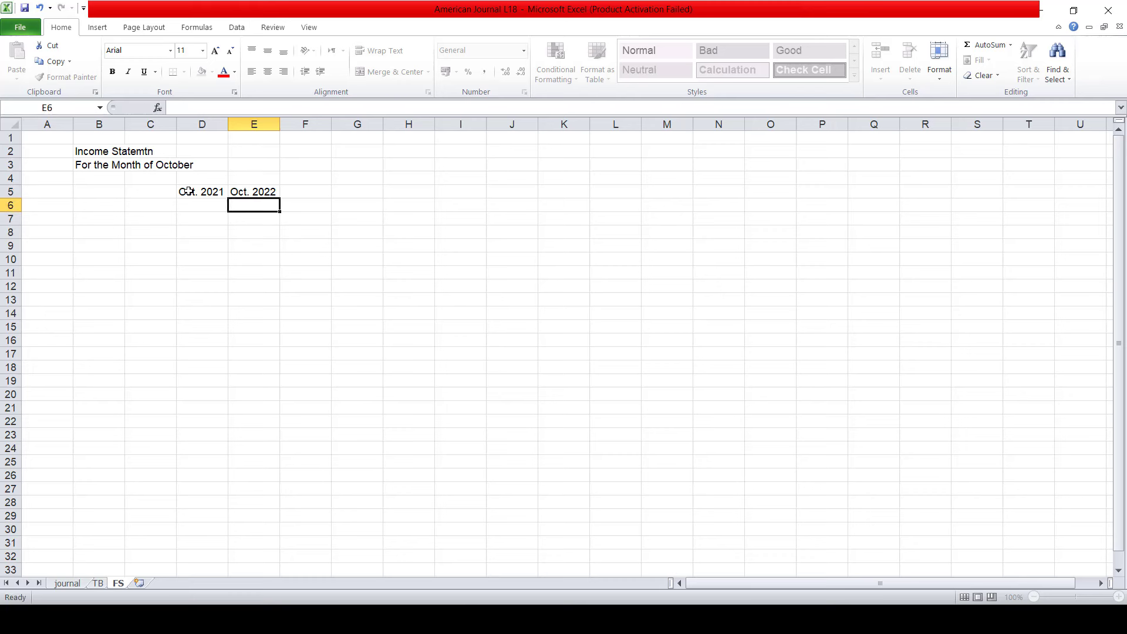
Label B6 'Revenue' and enter 0 for Oct. 2021 in D6
{"action": "key", "text": "Left"}
{"action": "key", "text": "Left"}
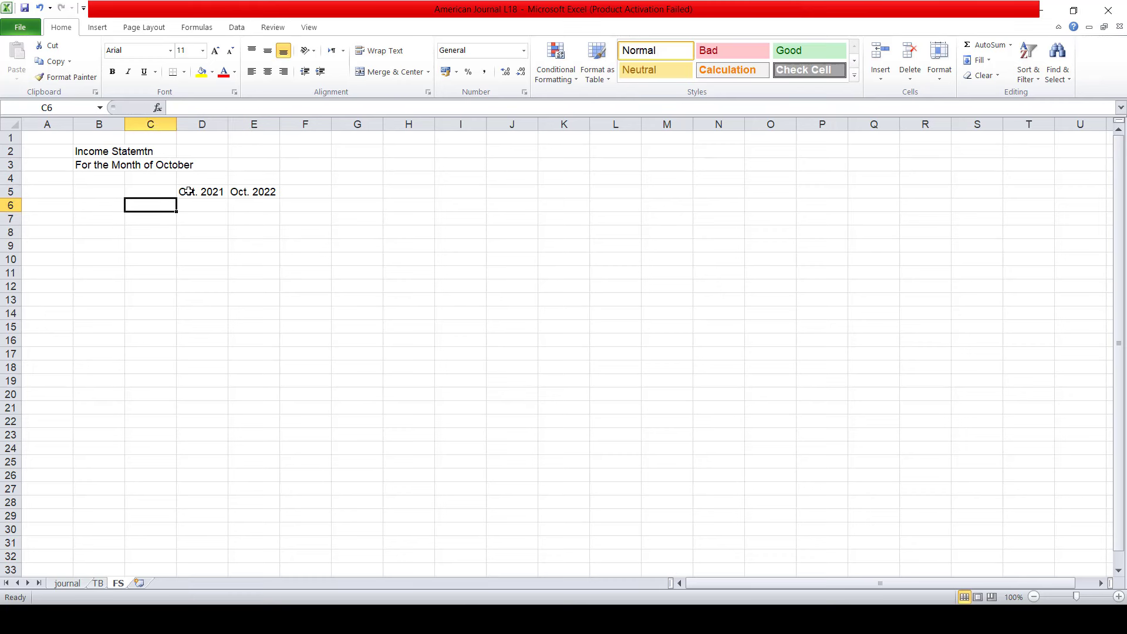
{"action": "key", "text": "Left"}
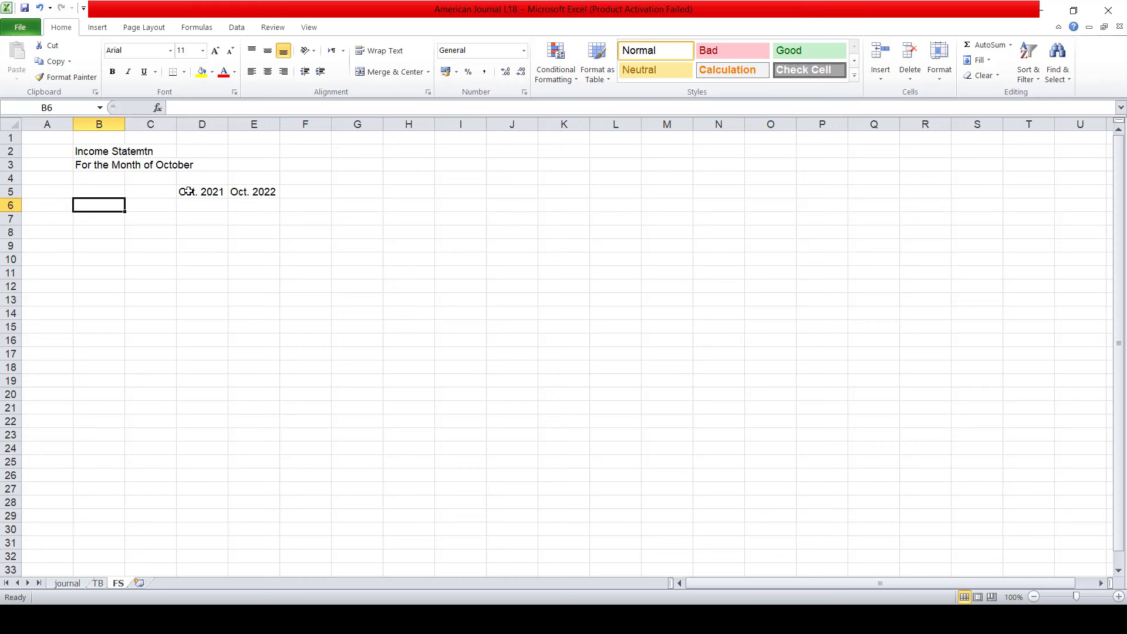
{"action": "type", "text": "S"}
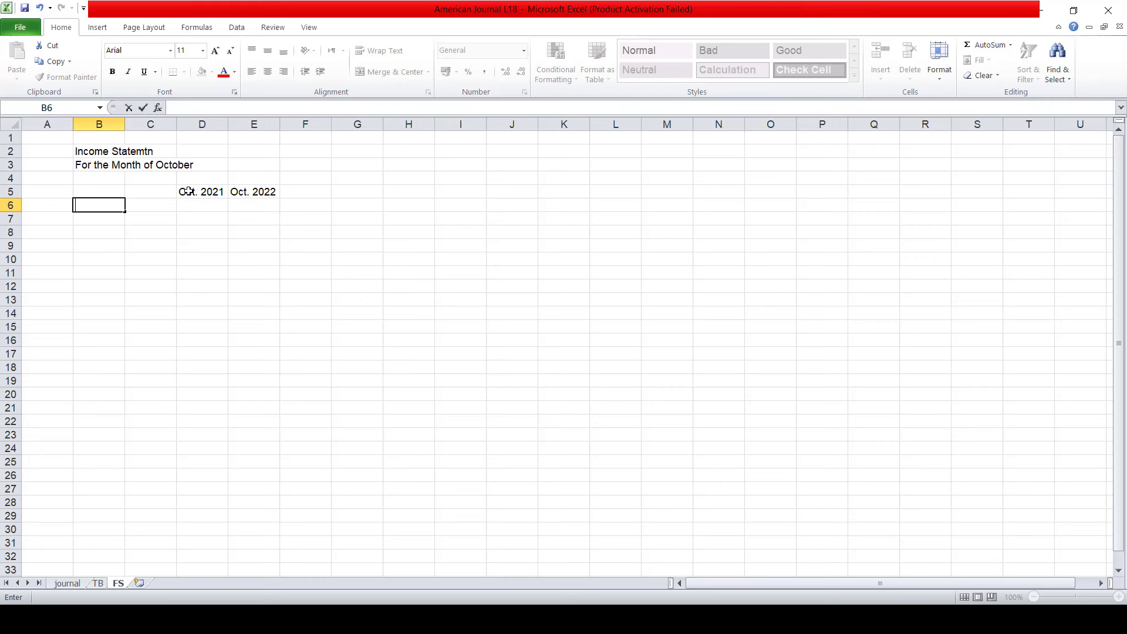
{"action": "type", "text": "er"}
{"action": "key", "text": "BackSpace"}
{"action": "key", "text": "BackSpace"}
{"action": "key", "text": "BackSpace"}
{"action": "type", "text": "Revenue"}
{"action": "key", "text": "Return"}
{"action": "key", "text": "Up"}
{"action": "key", "text": "Right"}
{"action": "key", "text": "Right"}
{"action": "key", "text": "Left"}
{"action": "key", "text": "Left"}
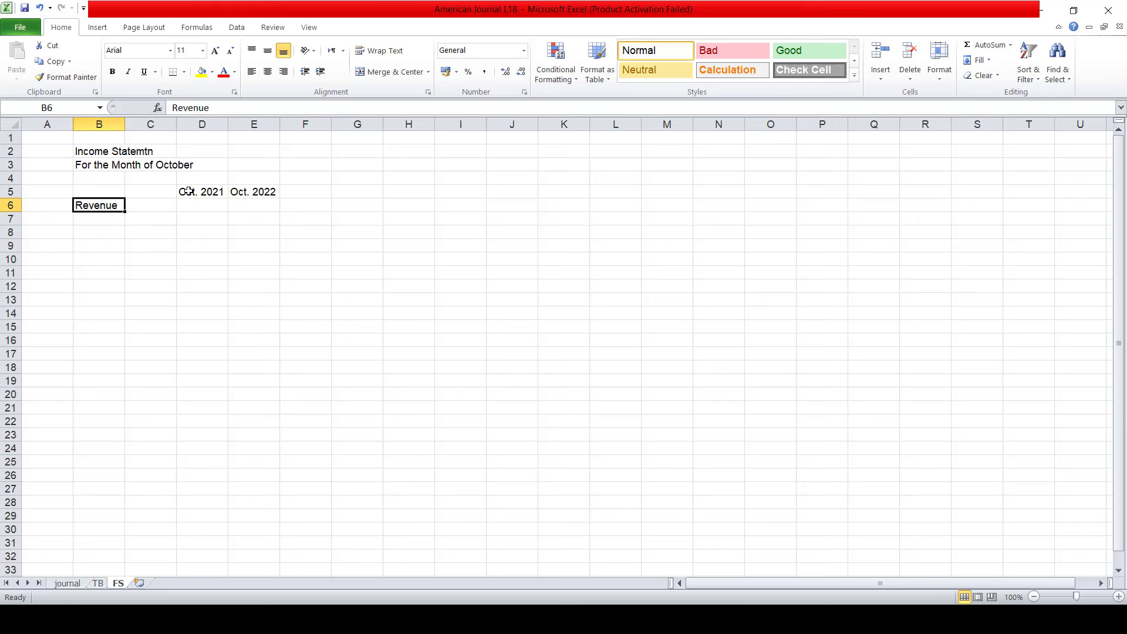
{"action": "key", "text": "Right"}
{"action": "key", "text": "Right"}
{"action": "type", "text": "0"}
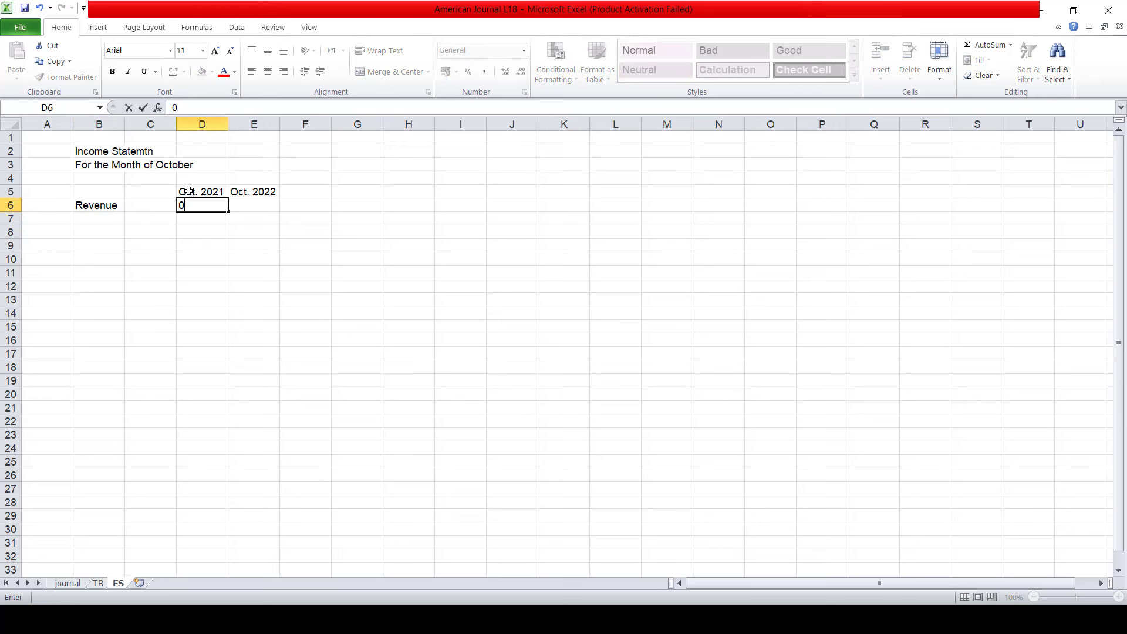
{"action": "key", "text": "Return"}
{"action": "key", "text": "Up"}
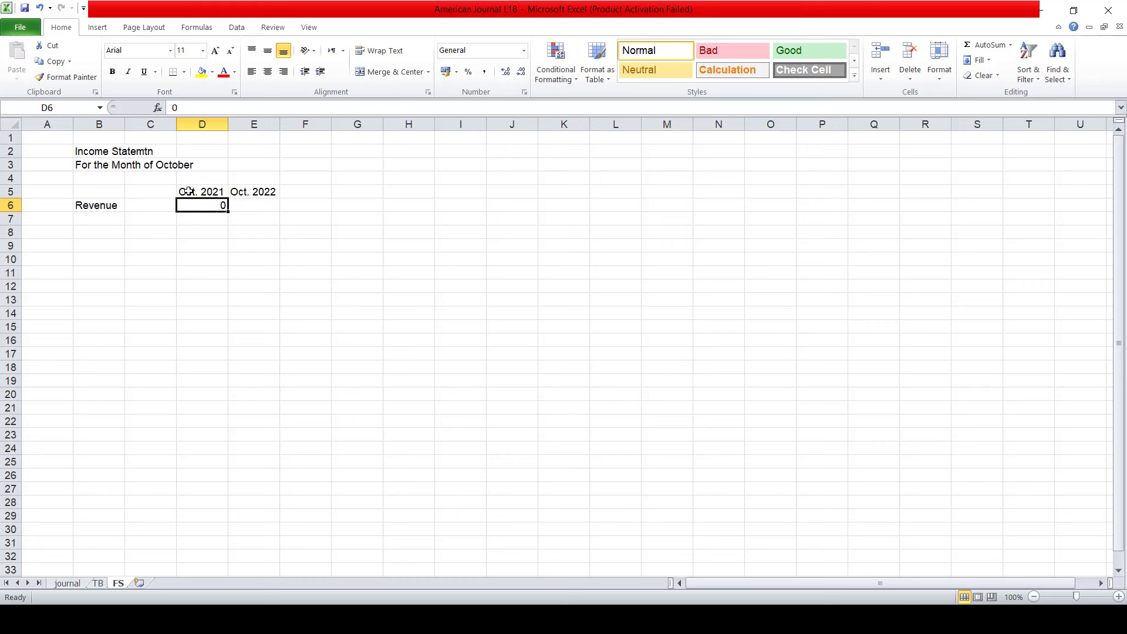
Insert a narrow spacer column before Oct. 2022 and narrow column C
{"action": "right_click", "coordinate": [253, 125]}
{"action": "left_click", "coordinate": [294, 218]}
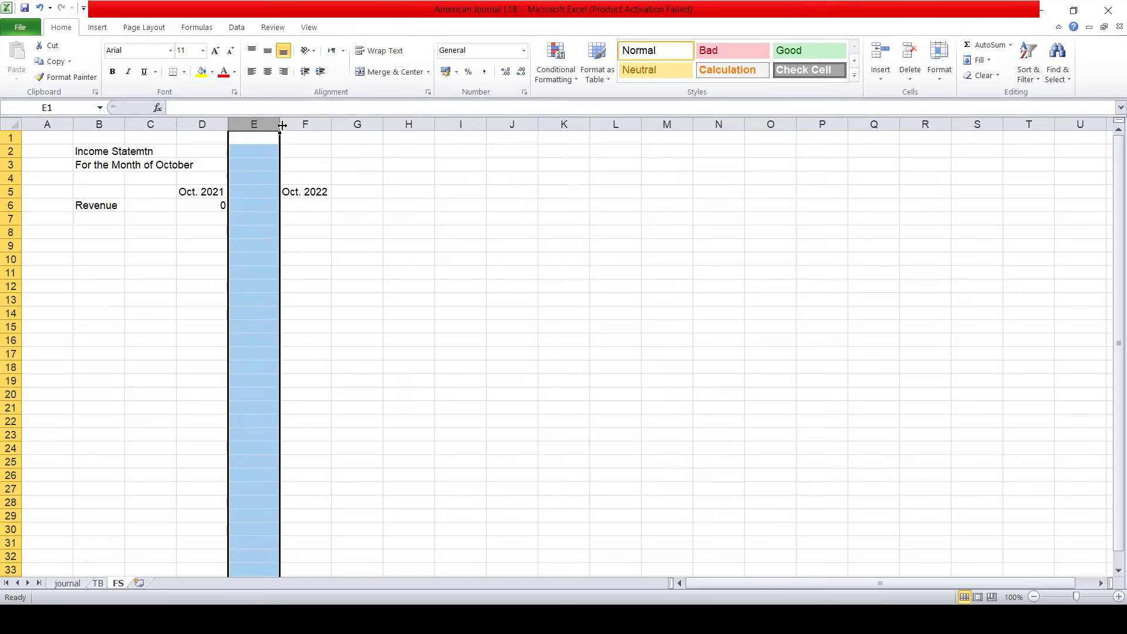
{"action": "left_click_drag", "start_coordinate": [280, 125], "coordinate": [238, 125]}
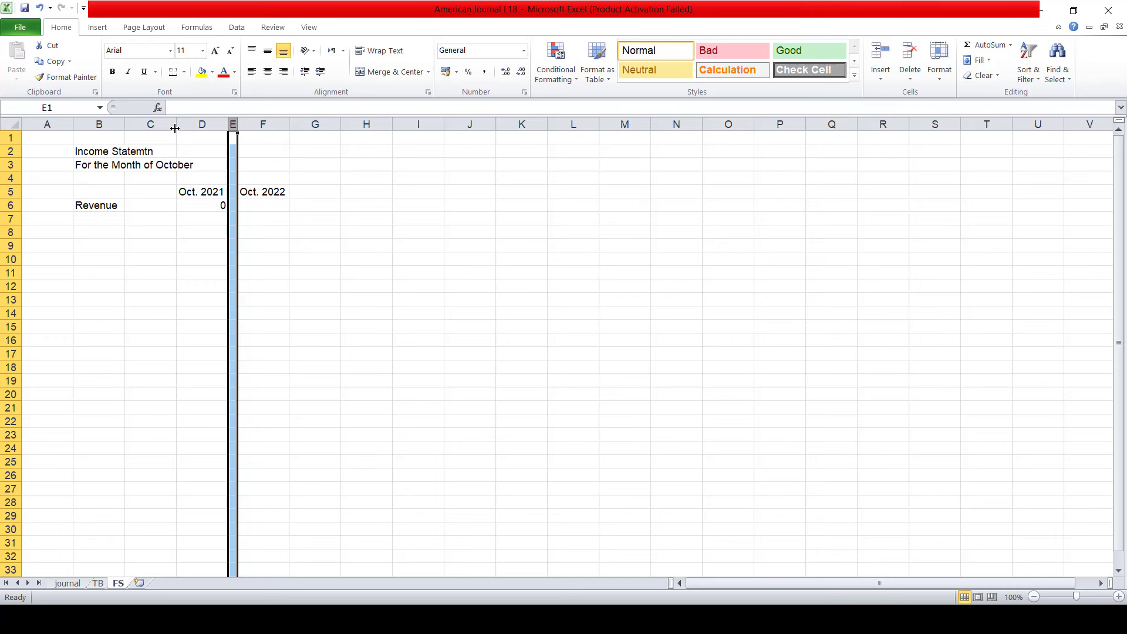
{"action": "mouse_move", "coordinate": [176, 125]}
{"action": "left_mouse_down"}
{"action": "mouse_move", "coordinate": [134, 125]}
{"action": "mouse_move", "coordinate": [241, 150]}
{"action": "left_mouse_up"}
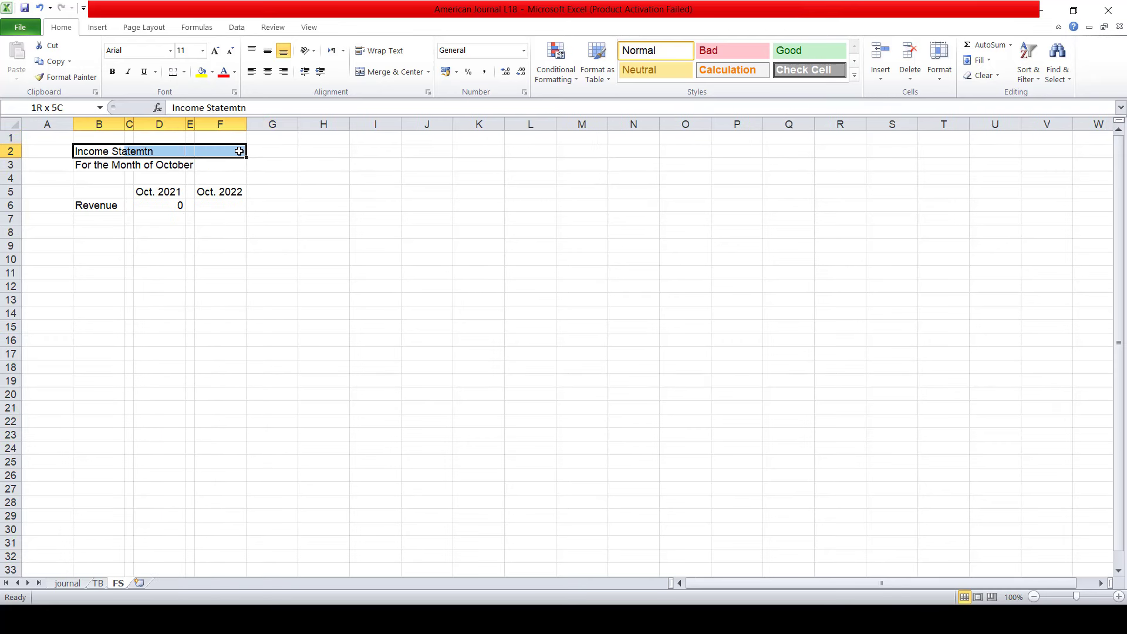
Merge and centre the title and October subtitle across columns B to F
{"action": "left_click", "coordinate": [387, 72]}
{"action": "key", "text": "Down"}
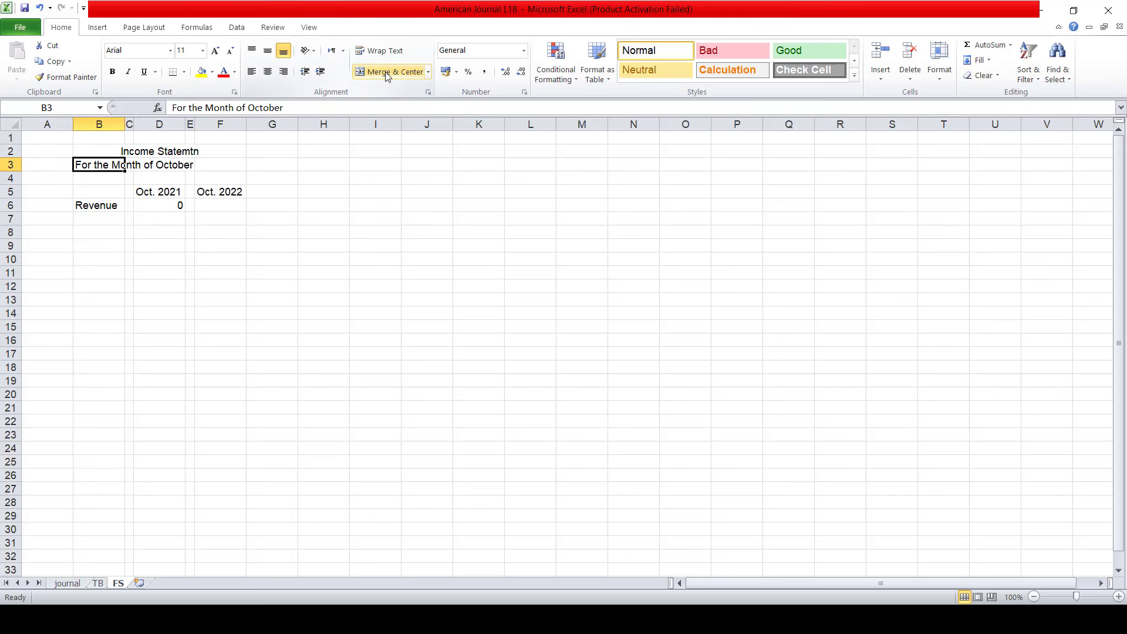
{"action": "key", "text": "shift+Right"}
{"action": "key", "text": "shift+Right"}
{"action": "key", "text": "shift+Right"}
{"action": "key", "text": "shift+Right"}
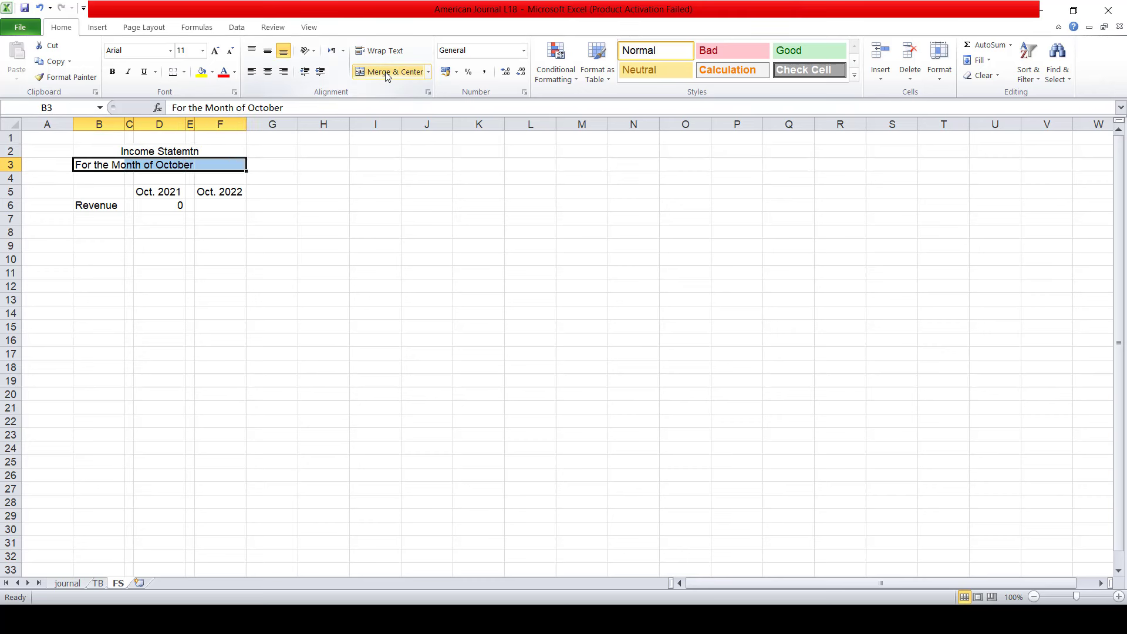
{"action": "left_click", "coordinate": [387, 72]}
{"action": "key", "text": "Up"}
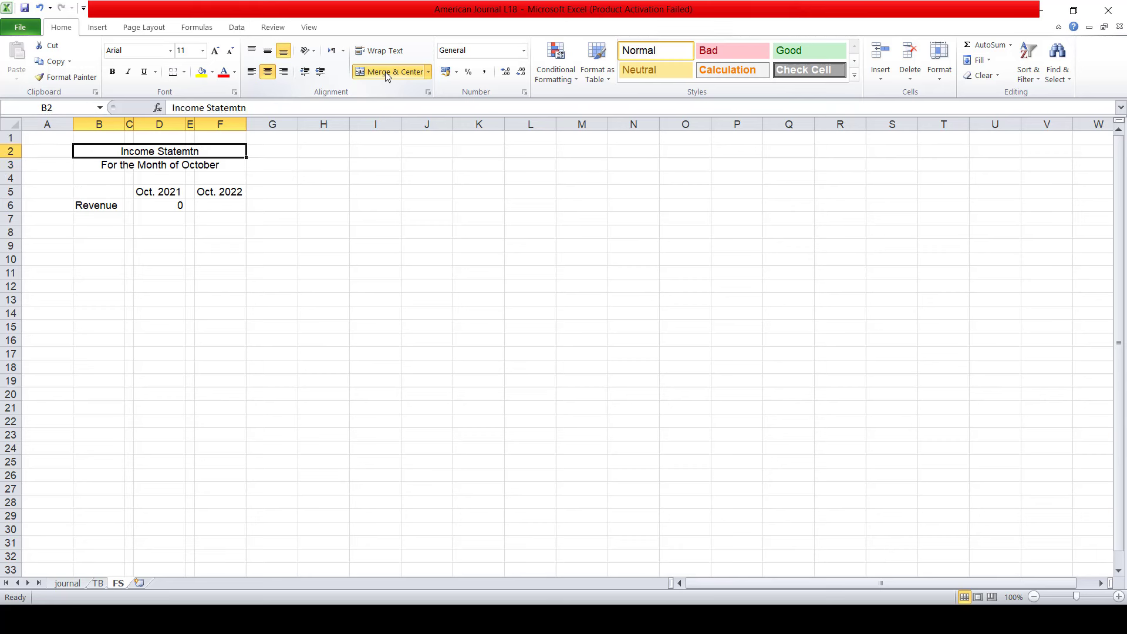
Correct the B2 title to read 'Income Statement'
{"action": "key", "text": "F2"}
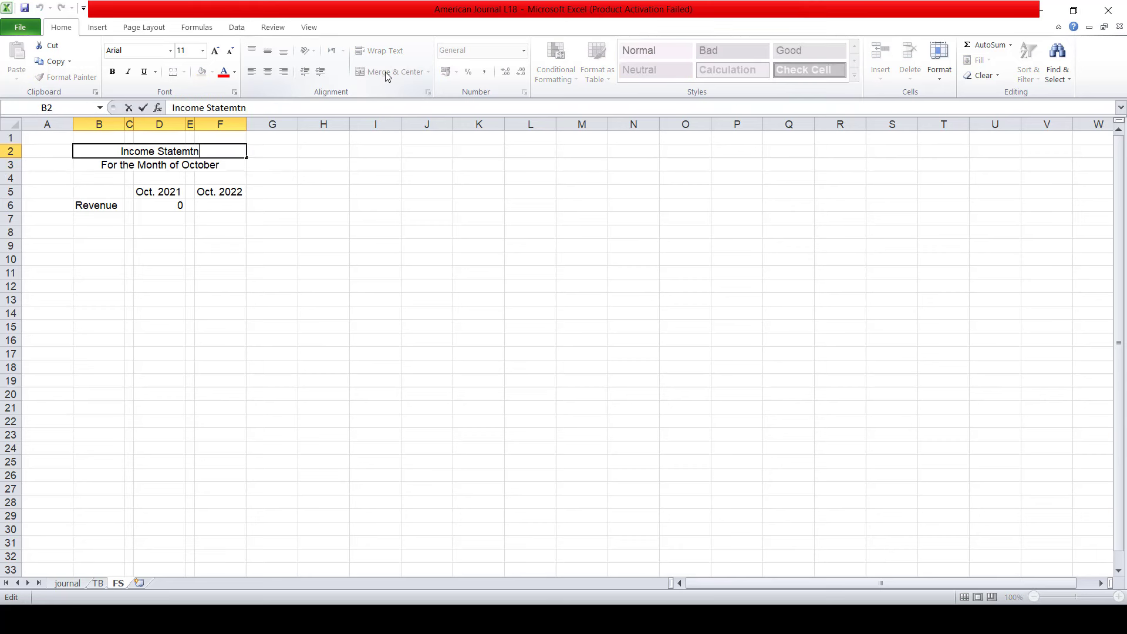
{"action": "key", "text": "BackSpace"}
{"action": "type", "text": "ent"}
{"action": "key", "text": "Return"}
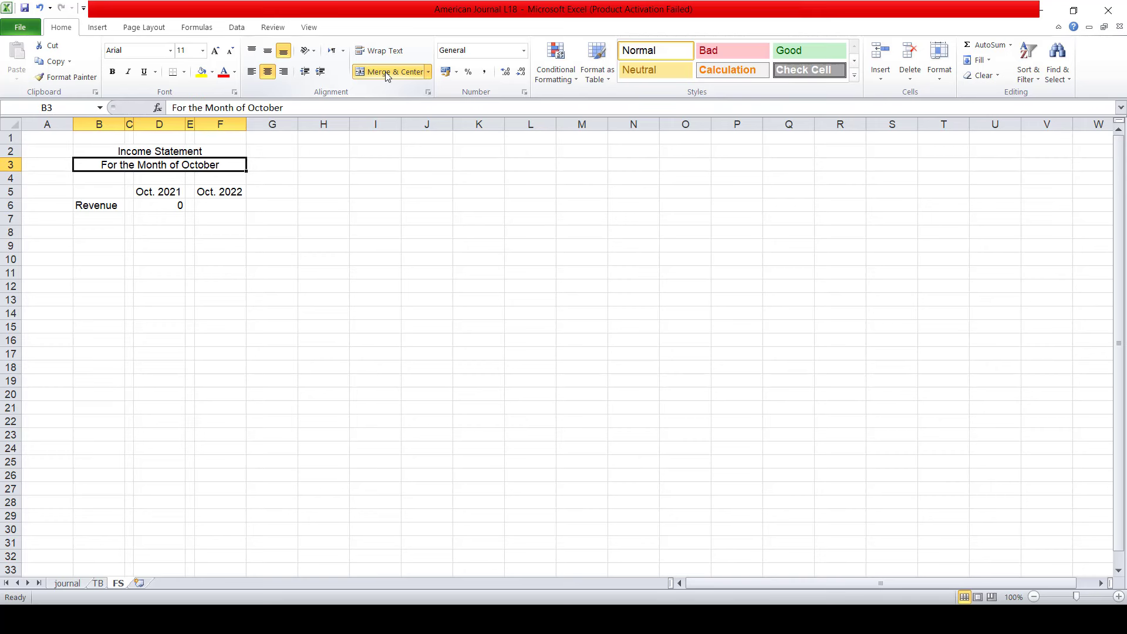
{"action": "key", "text": "Down"}
{"action": "key", "text": "Down"}
{"action": "key", "text": "Down"}
{"action": "key", "text": "Right"}
{"action": "key", "text": "Up"}
{"action": "key", "text": "Right"}
{"action": "key", "text": "Down"}
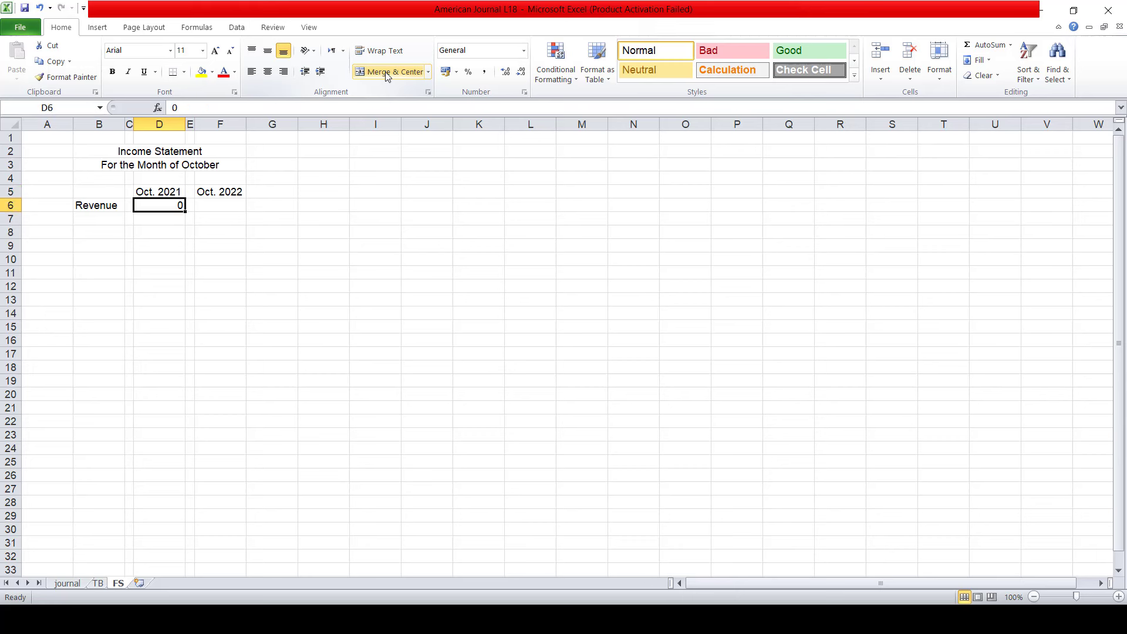
{"action": "key", "text": "Right"}
{"action": "key", "text": "Up"}
{"action": "key", "text": "Right"}
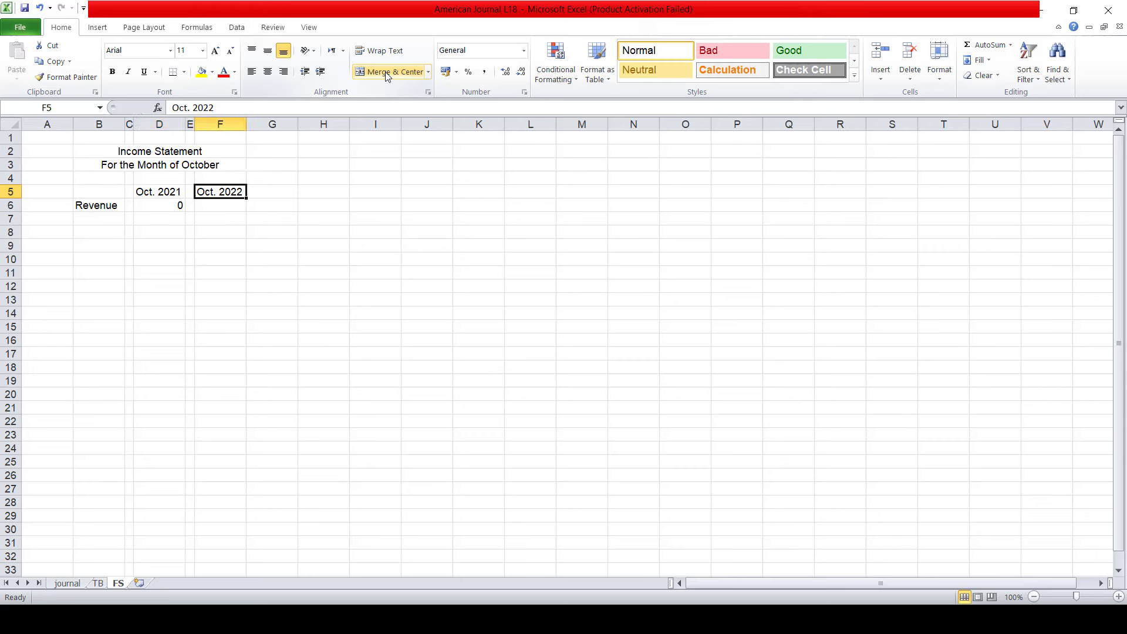
Link F6 to the TB sheet's Service Revenue in F41, showing 10600
{"action": "key", "text": "Down"}
{"action": "key", "text": "Left"}
{"action": "key", "text": "Left"}
{"action": "key", "text": "Left"}
{"action": "key", "text": "Right"}
{"action": "key", "text": "Right"}
{"action": "key", "text": "Right"}
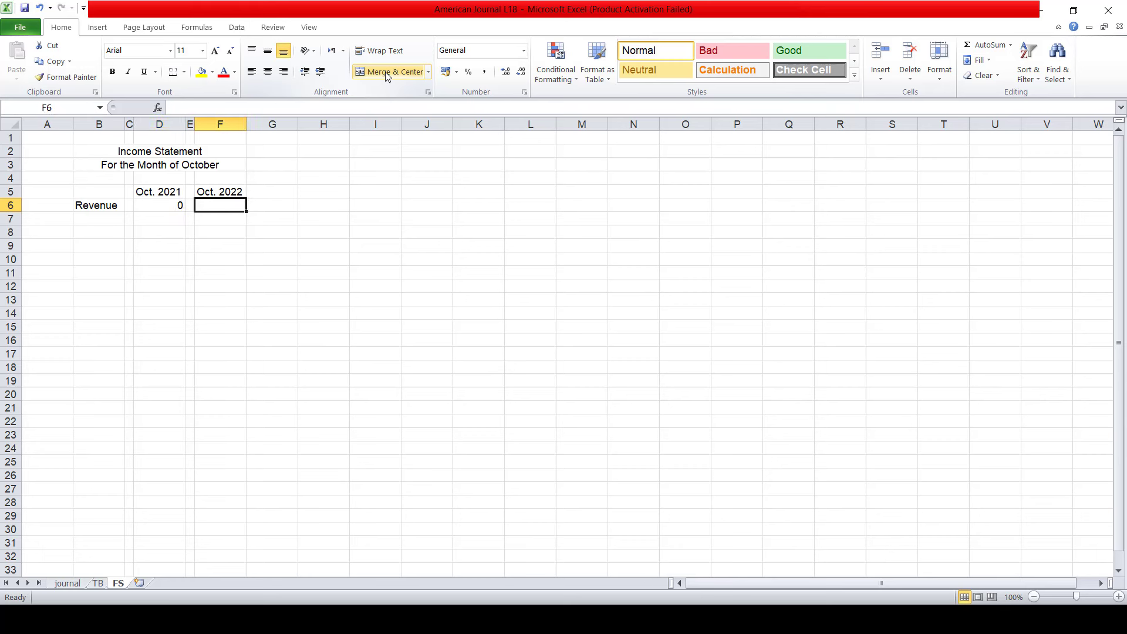
{"action": "type", "text": "+"}
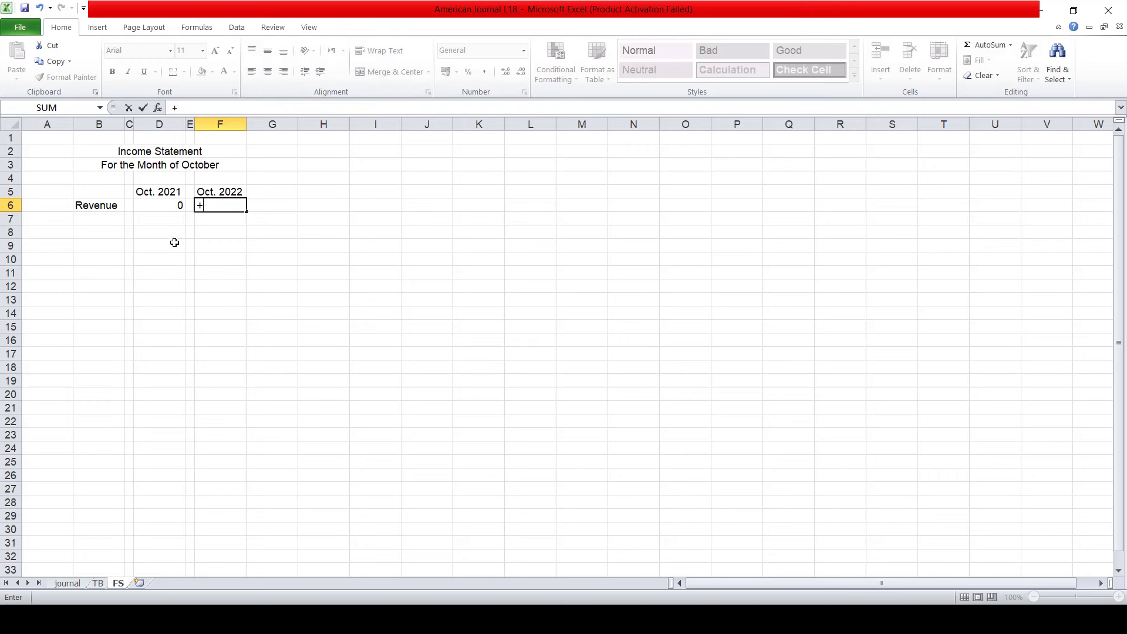
{"action": "left_click", "coordinate": [101, 584]}
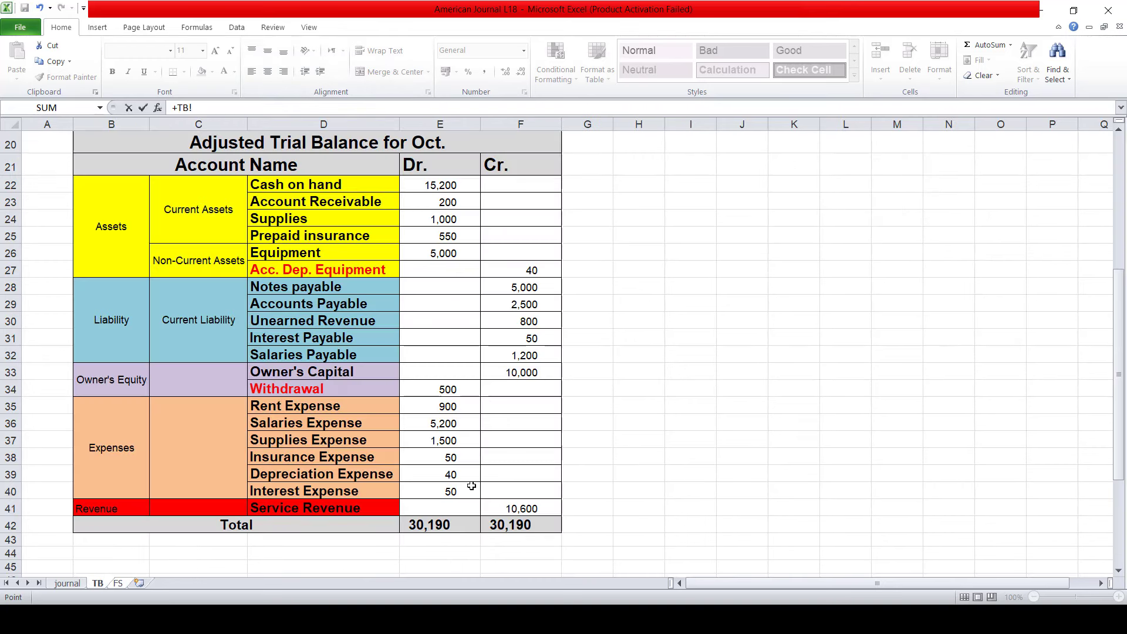
{"action": "left_click", "coordinate": [504, 509]}
{"action": "key", "text": "Return"}
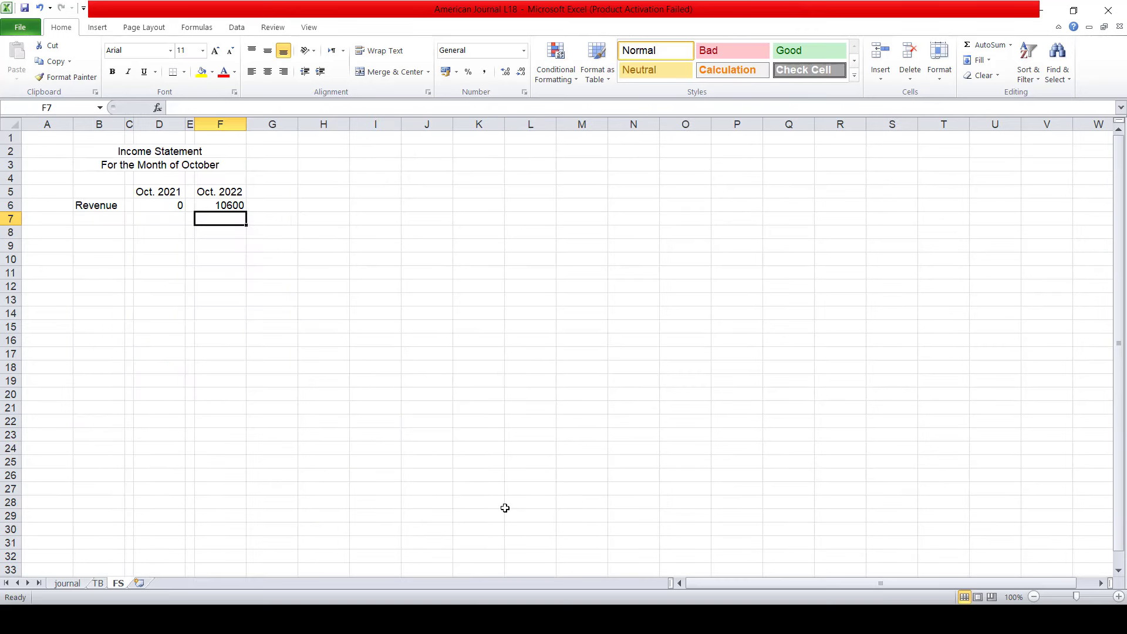
{"action": "key", "text": "Up"}
Enter 'Cost of Revenue' in B7 and autofit column B to it
{"action": "key", "text": "Down"}
{"action": "key", "text": "Left"}
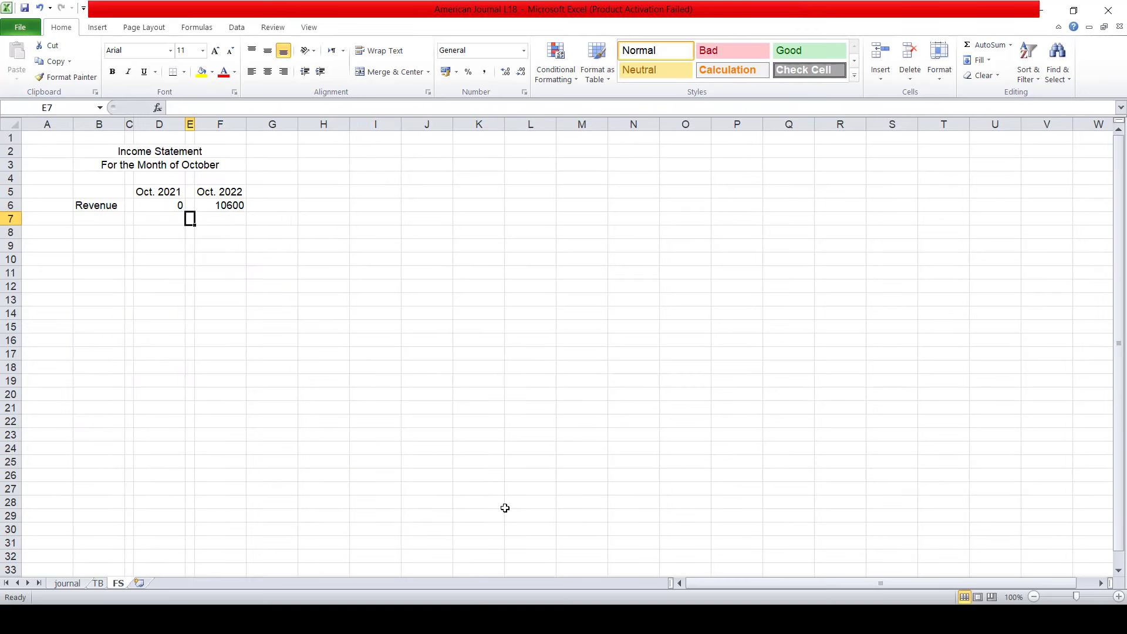
{"action": "key", "text": "Left"}
{"action": "key", "text": "Left"}
{"action": "key", "text": "Left"}
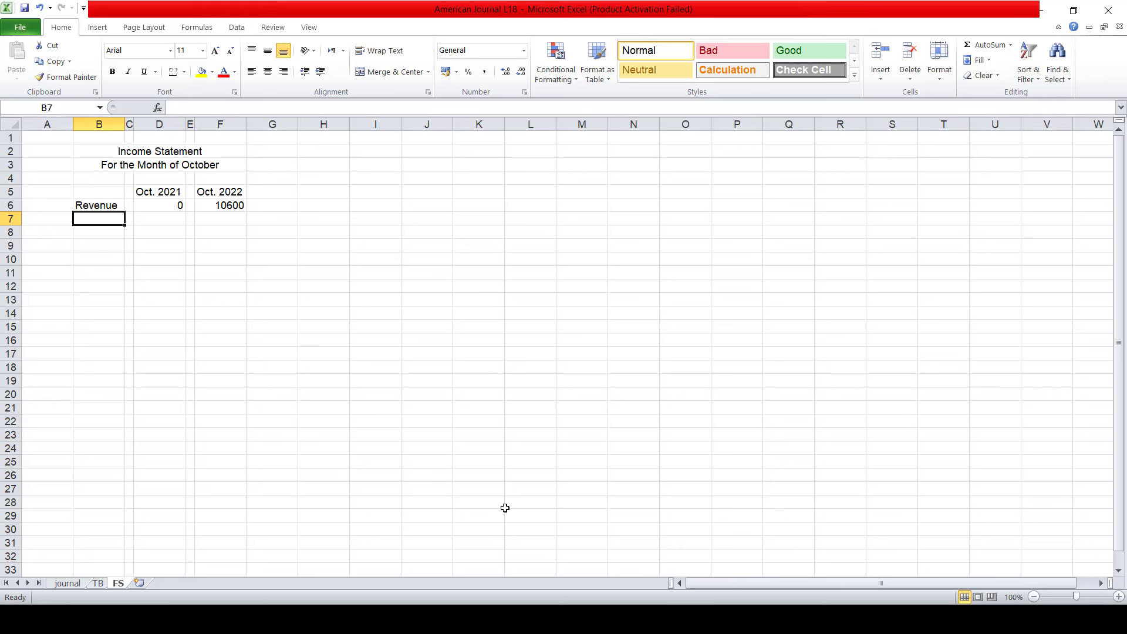
{"action": "type", "text": "Cost"}
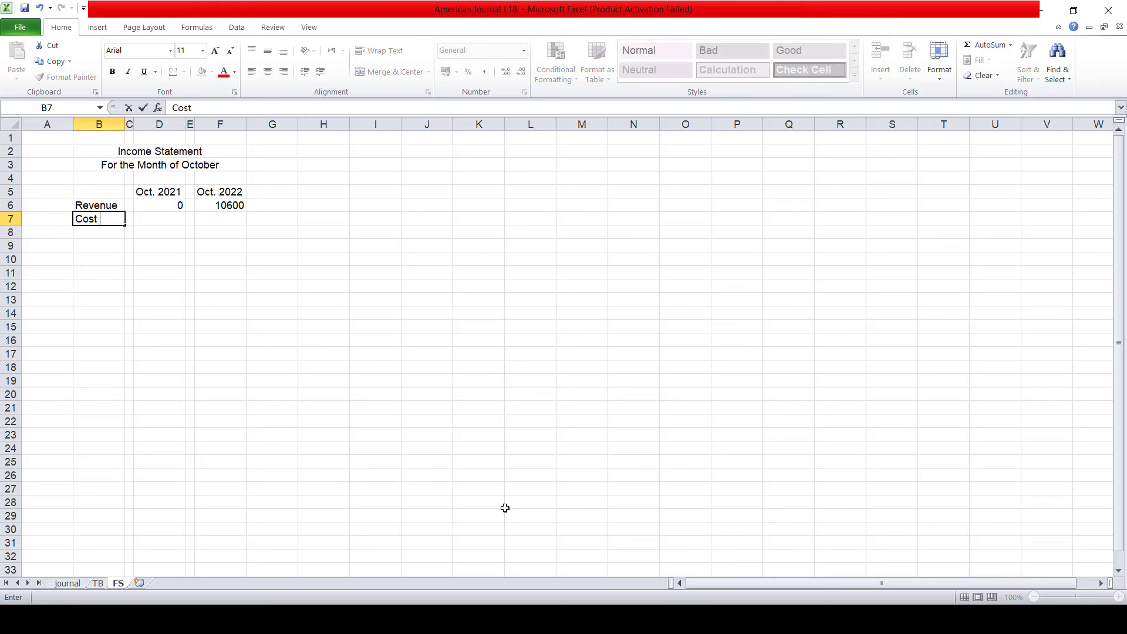
{"action": "type", "text": " of "}
{"action": "type", "text": "R"}
{"action": "type", "text": "eve"}
{"action": "key", "text": "BackSpace"}
{"action": "type", "text": "enue"}
{"action": "key", "text": "Return"}
{"action": "key", "text": "Up"}
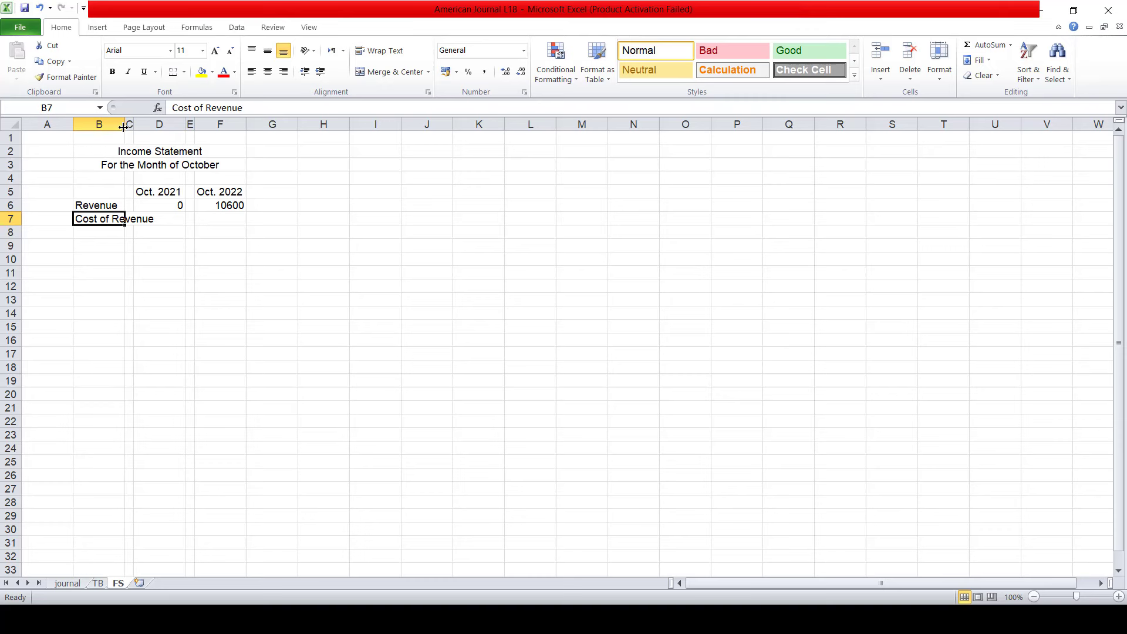
{"action": "double_click", "coordinate": [124, 125]}
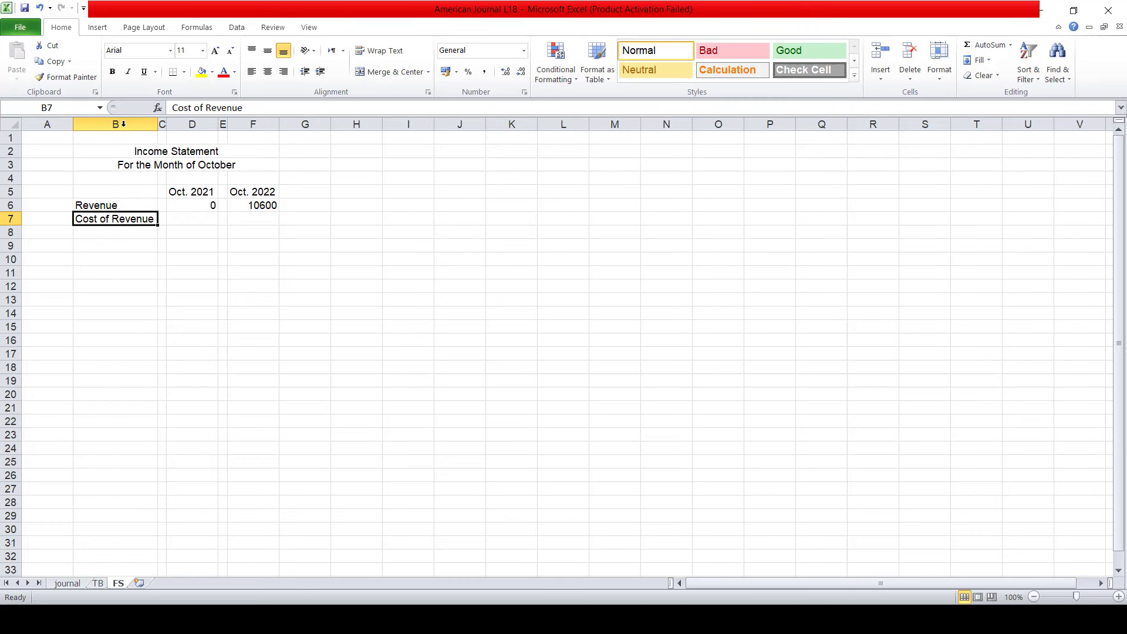
{"action": "left_click", "coordinate": [98, 583]}
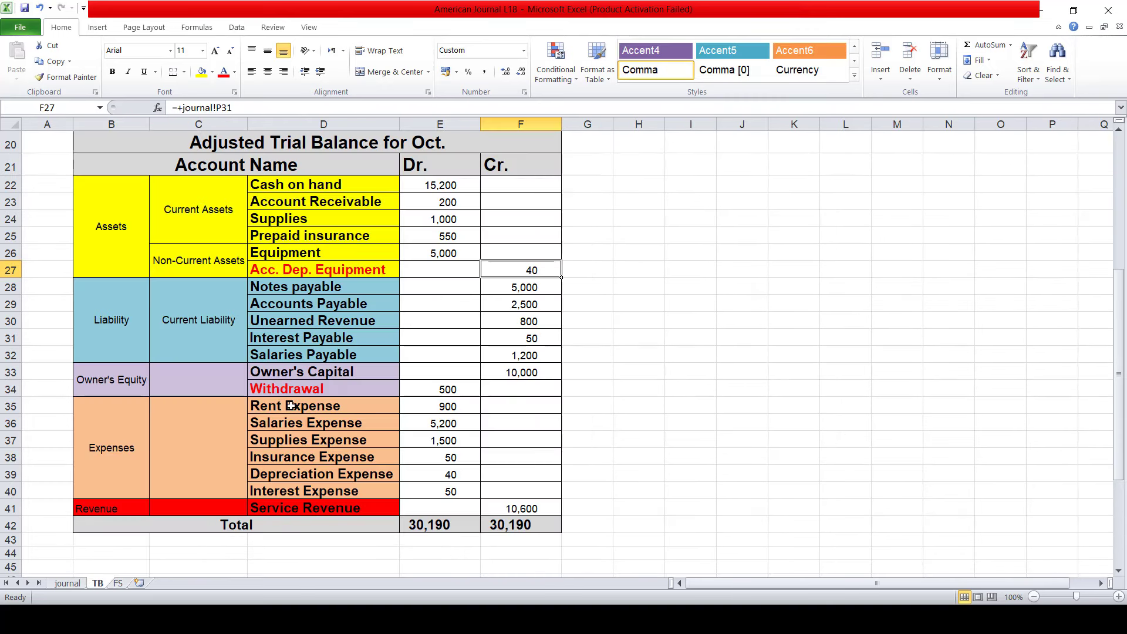
{"action": "left_click", "coordinate": [286, 506]}
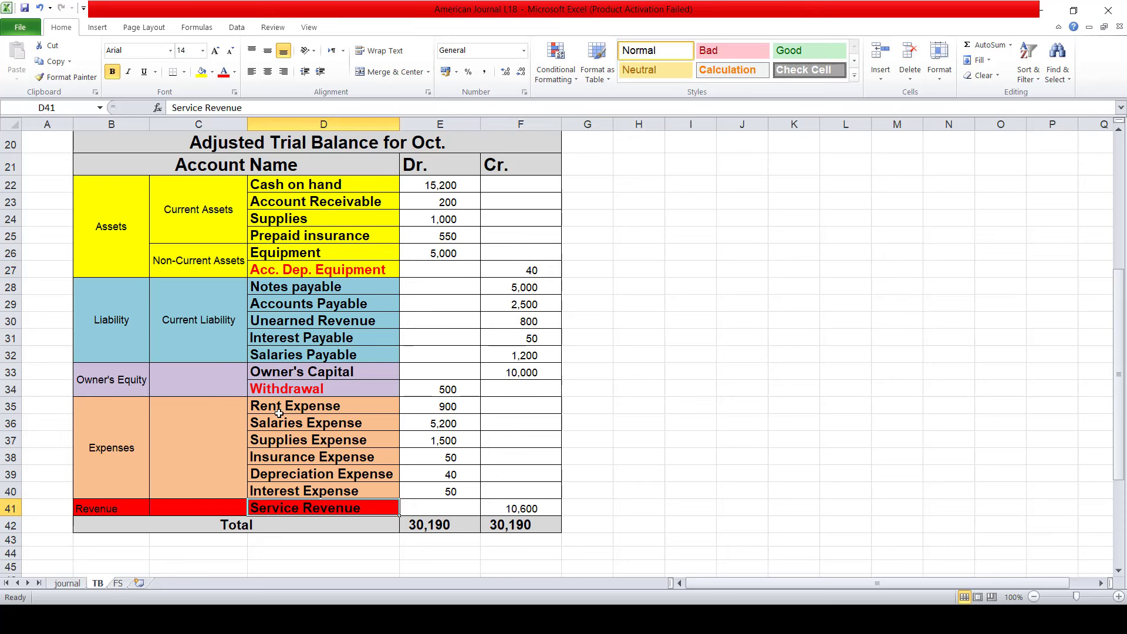
{"action": "left_click_drag", "start_coordinate": [280, 410], "coordinate": [280, 490]}
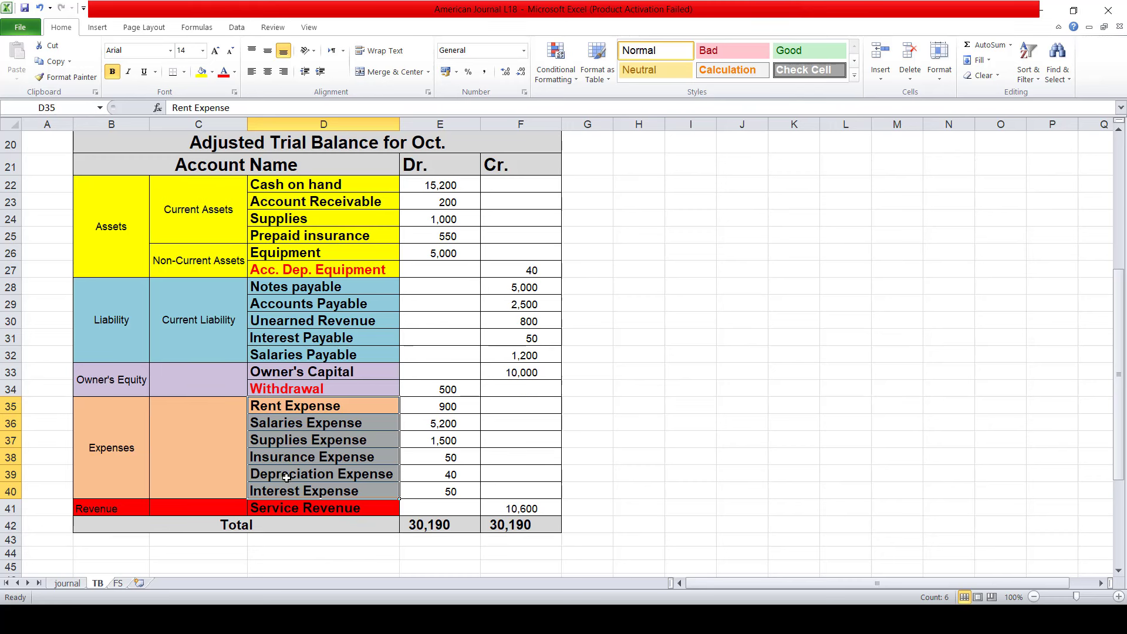
{"action": "left_click", "coordinate": [118, 583]}
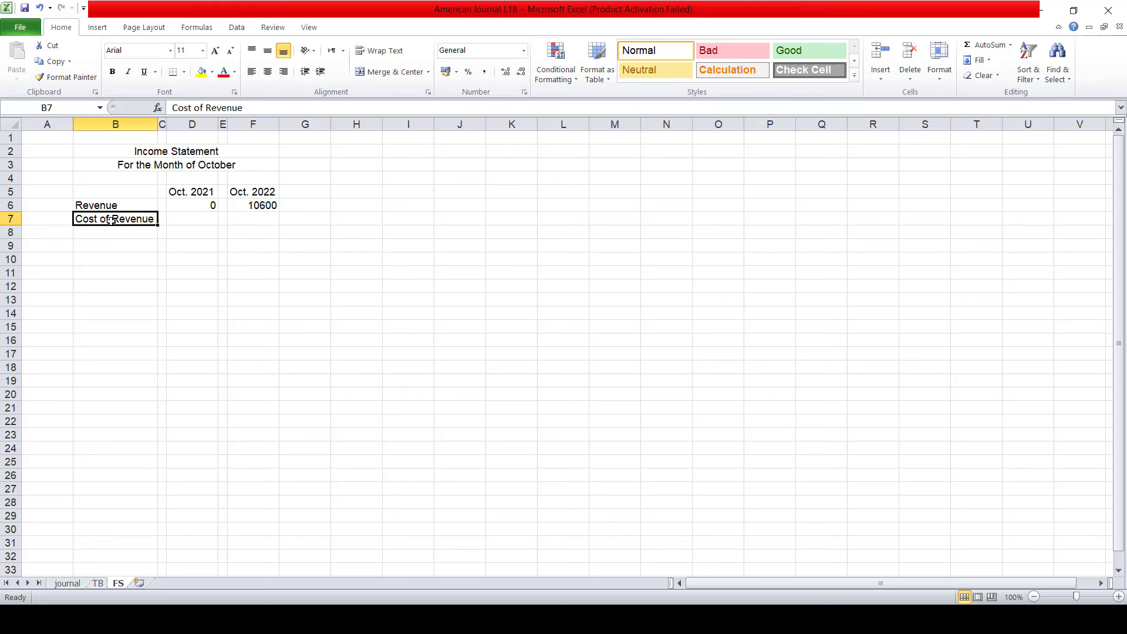
Enter 0 Cost of Revenue in D7 and F7 and label B8 'Gross Profit'
{"action": "left_click", "coordinate": [204, 218]}
{"action": "type", "text": "0"}
{"action": "key", "text": "Tab"}
{"action": "key", "text": "Tab"}
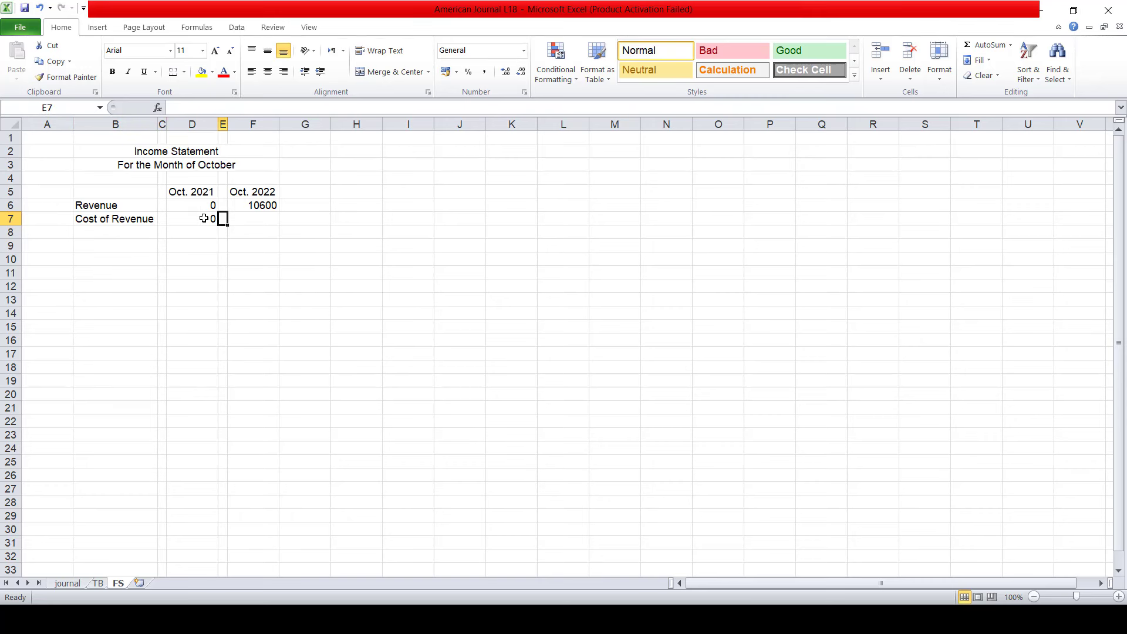
{"action": "type", "text": "0"}
{"action": "key", "text": "Return"}
{"action": "key", "text": "Left"}
{"action": "key", "text": "Left"}
{"action": "key", "text": "Left"}
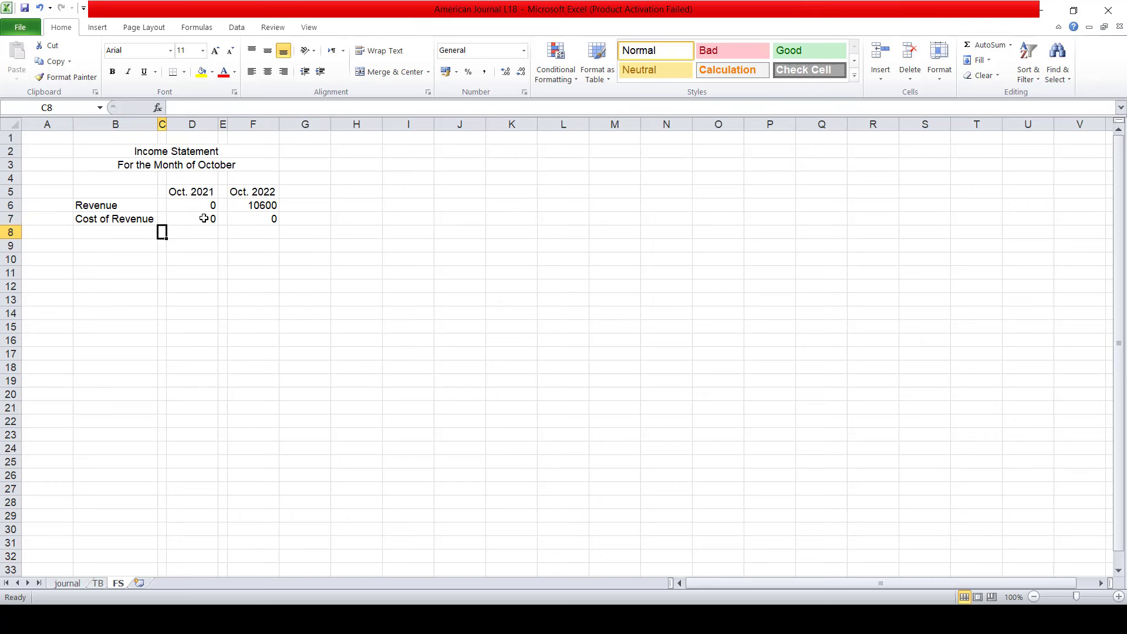
{"action": "key", "text": "Left"}
{"action": "type", "text": "G"}
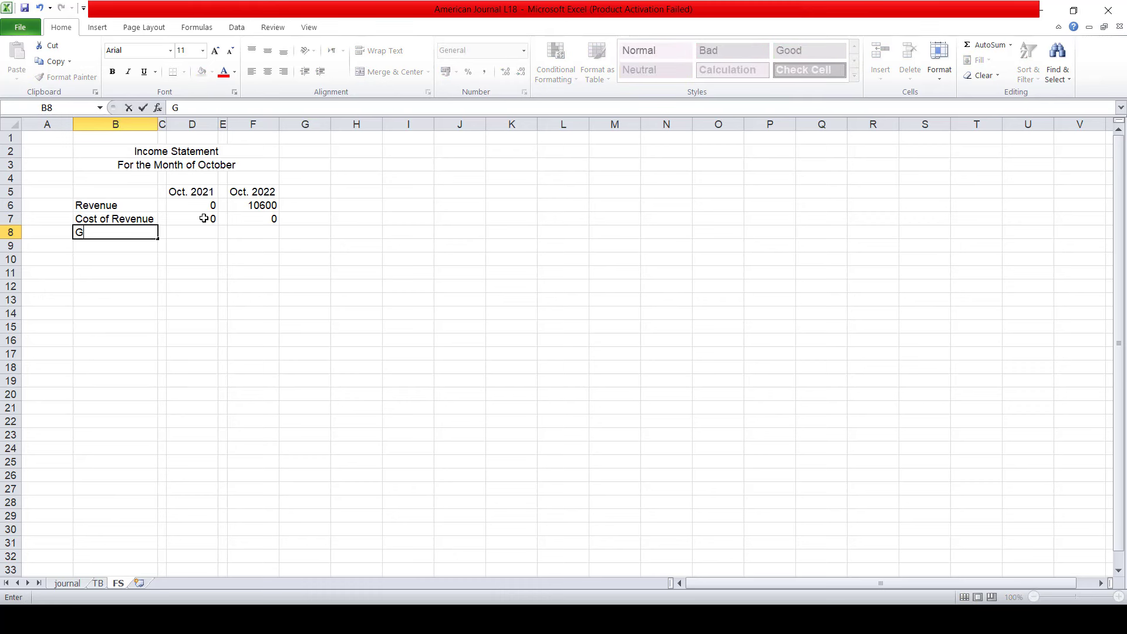
{"action": "type", "text": "ross p"}
{"action": "key", "text": "BackSpace"}
{"action": "type", "text": "Prof"}
{"action": "type", "text": "it"}
{"action": "key", "text": "Return"}
Calculate Gross Profit in D8 as D6 minus D7 and copy it to F8
{"action": "key", "text": "Up"}
{"action": "key", "text": "Right"}
{"action": "key", "text": "Right"}
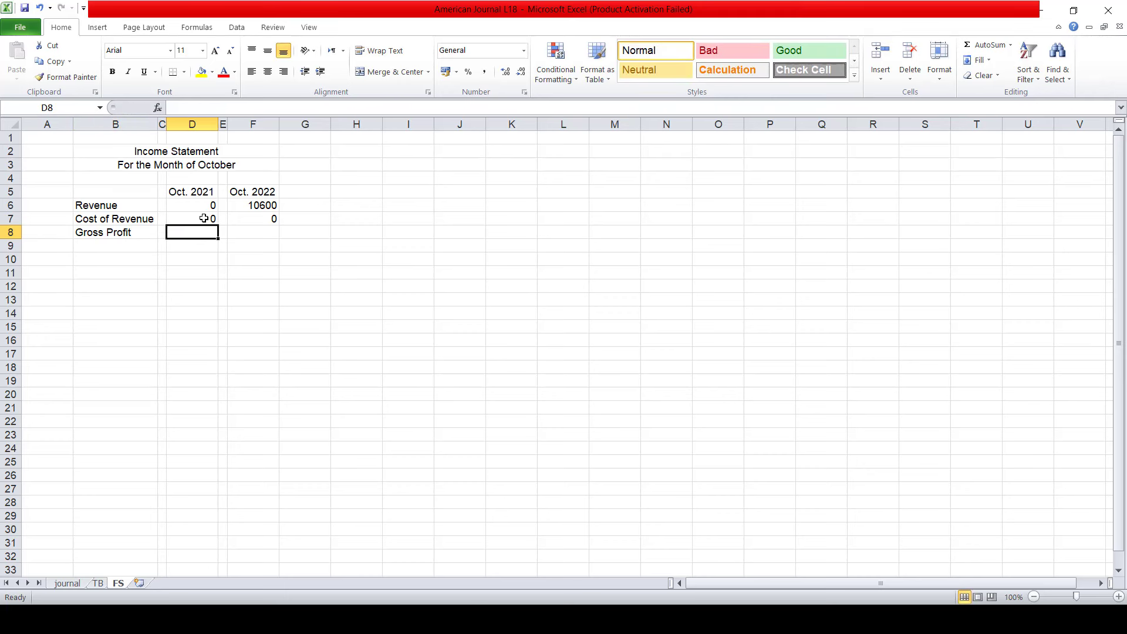
{"action": "type", "text": "+"}
{"action": "key", "text": "Up"}
{"action": "key", "text": "Up"}
{"action": "type", "text": "-"}
{"action": "key", "text": "Up"}
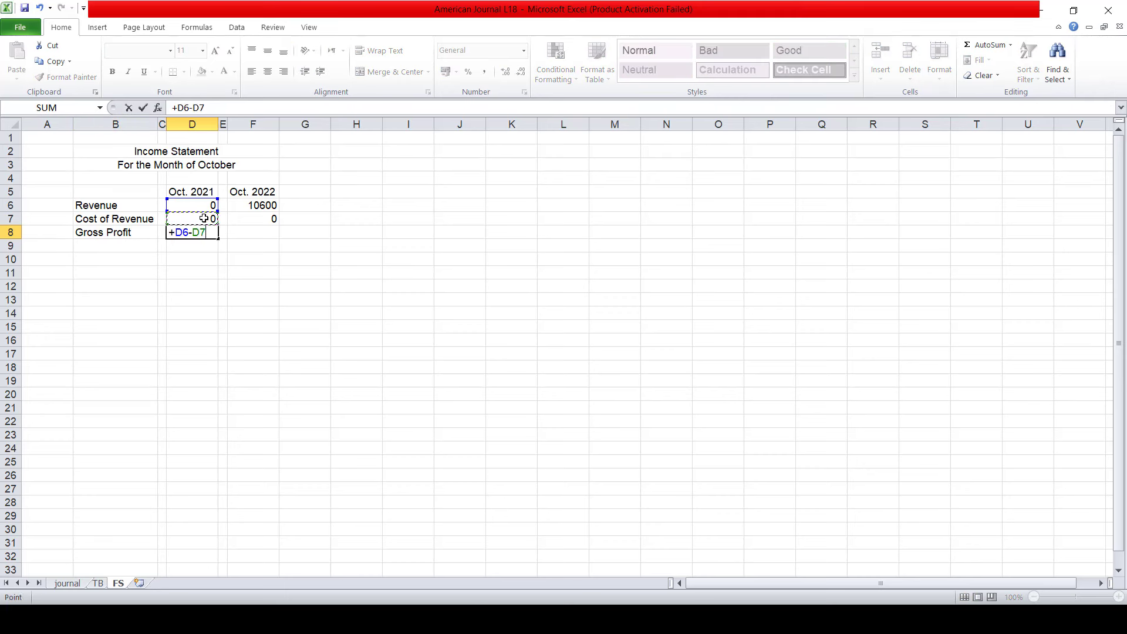
{"action": "key", "text": "Return"}
{"action": "key", "text": "Up"}
{"action": "key", "text": "ctrl+c"}
{"action": "key", "text": "Right"}
{"action": "key", "text": "Right"}
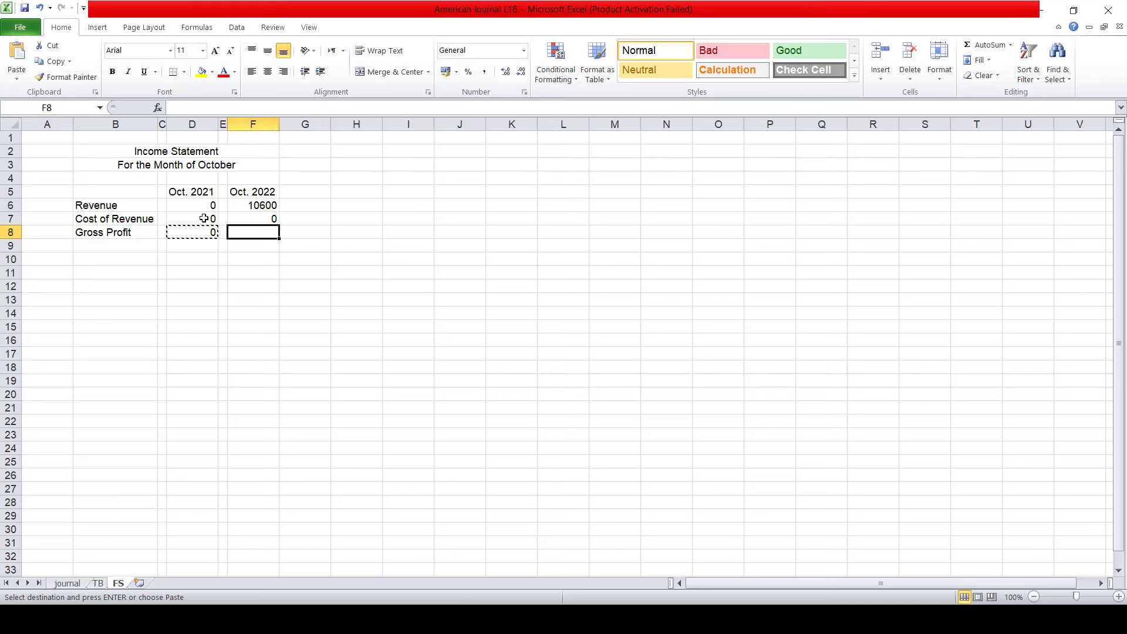
{"action": "key", "text": "ctrl+v"}
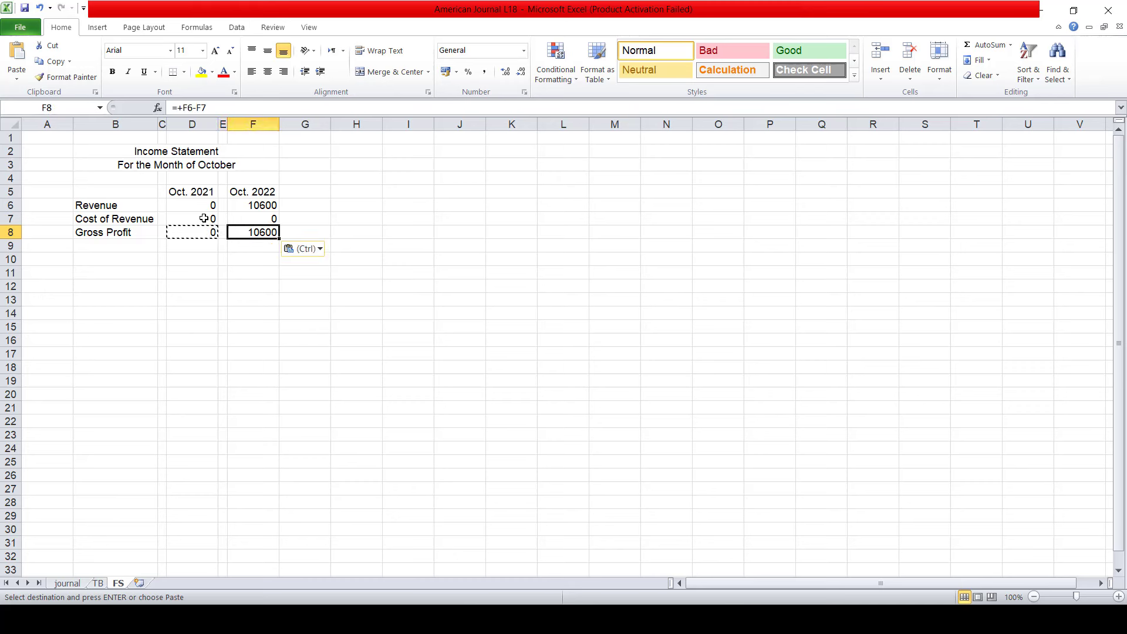
Select the Revenue through Gross Profit amounts in columns D to F
{"action": "key", "text": "Up"}
{"action": "key", "text": "Up"}
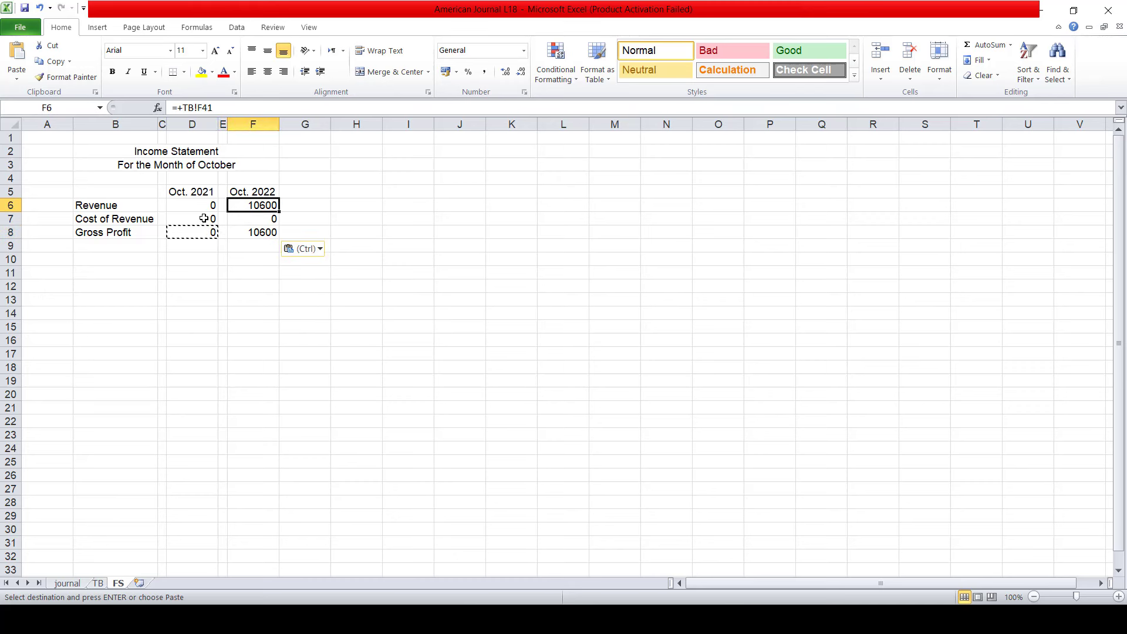
{"action": "key", "text": "shift+Left"}
{"action": "key", "text": "shift+Left"}
{"action": "key", "text": "shift+Down"}
{"action": "key", "text": "shift+Down"}
{"action": "key", "text": "shift+Down"}
{"action": "key", "text": "shift+Down"}
{"action": "key", "text": "shift+Down"}
{"action": "key", "text": "shift+Down"}
{"action": "key", "text": "shift+Down"}
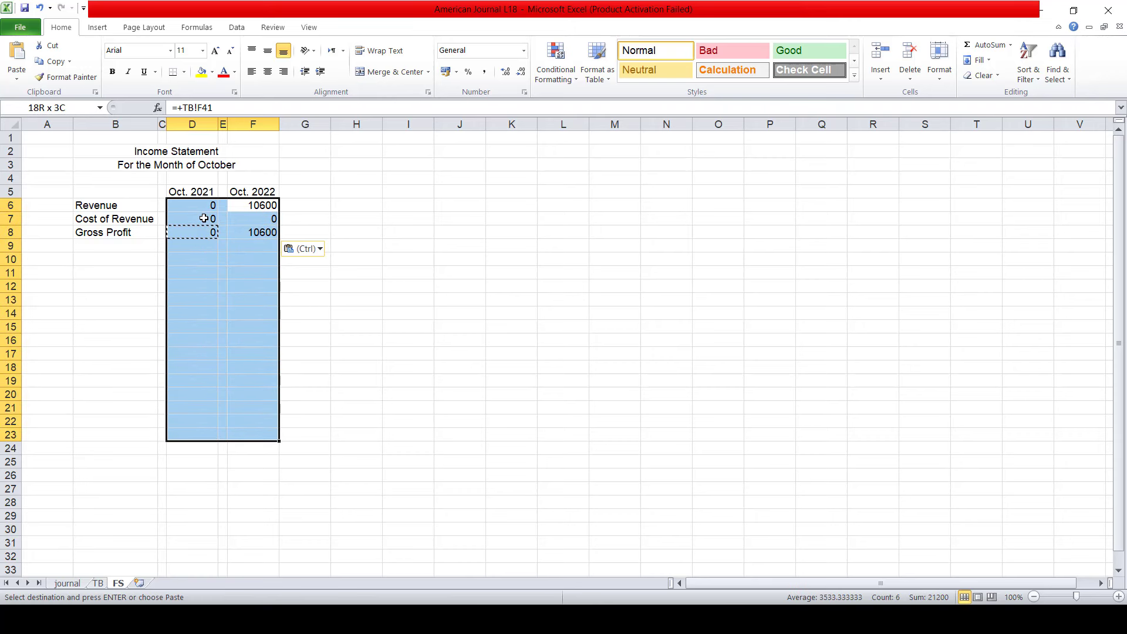
{"action": "key", "text": "shift+Down"}
{"action": "key", "text": "shift+Down"}
{"action": "key", "text": "shift+Down"}
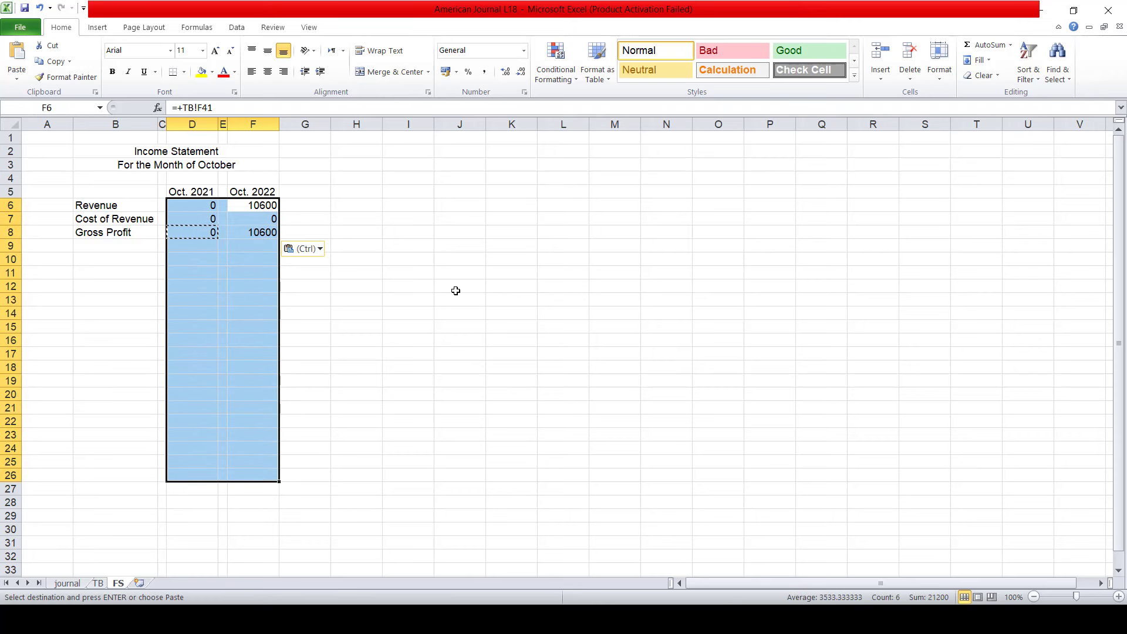
Reduce the selected amounts to zero decimal places
{"action": "left_click", "coordinate": [521, 72]}
{"action": "left_click", "coordinate": [521, 72]}
{"action": "key", "text": "Down"}
{"action": "key", "text": "Down"}
{"action": "key", "text": "Down"}
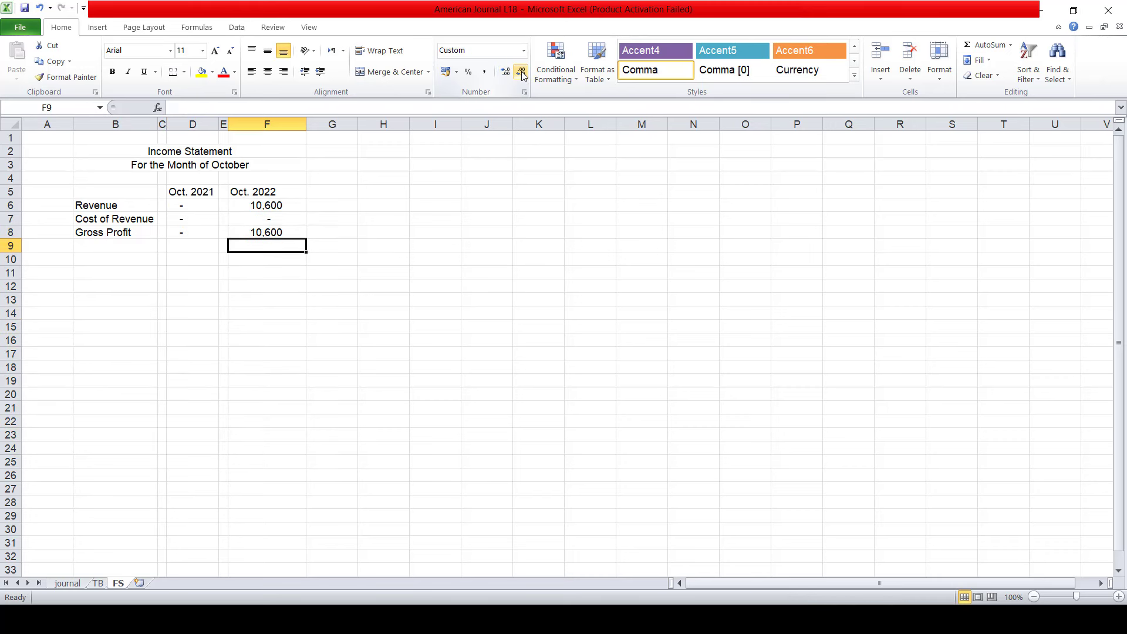
{"action": "key", "text": "Up"}
{"action": "key", "text": "Left"}
{"action": "key", "text": "Left"}
{"action": "key", "text": "Left"}
{"action": "key", "text": "Left"}
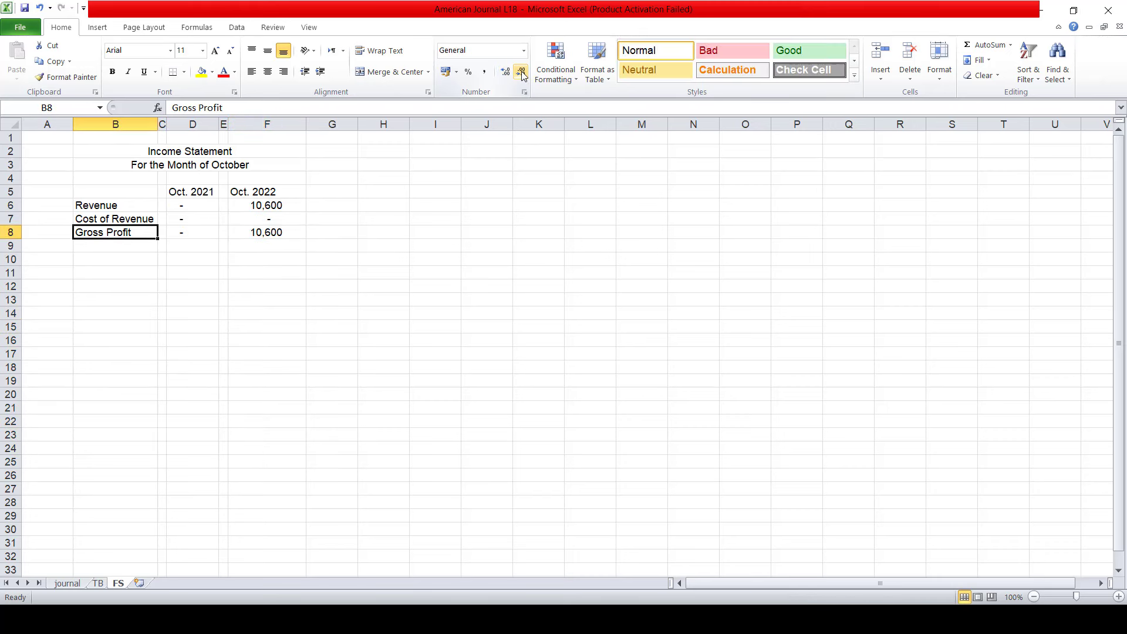
Give the Gross Profit cells B8, D8 and F8 a top and double bottom border
{"action": "left_click", "coordinate": [184, 73]}
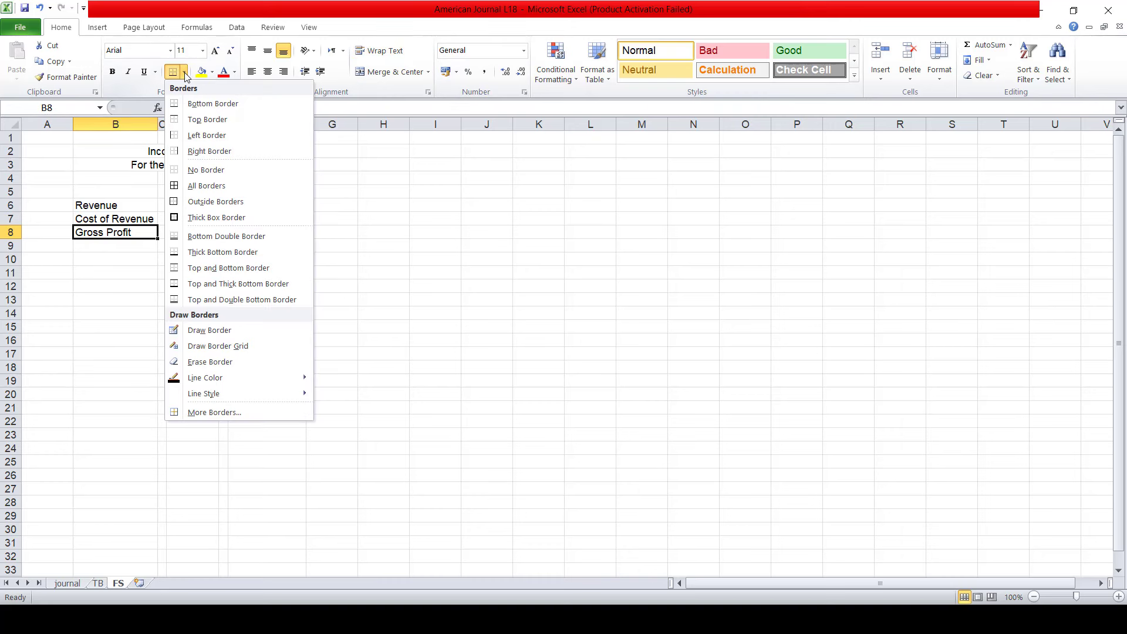
{"action": "left_click", "coordinate": [183, 298]}
{"action": "left_click", "coordinate": [202, 230]}
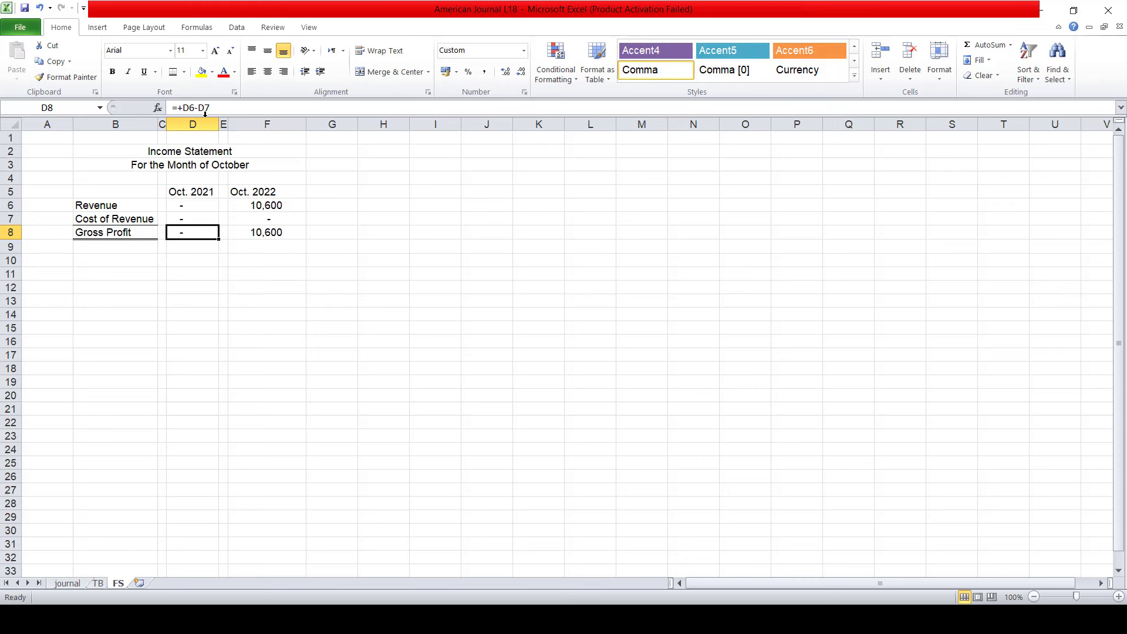
{"action": "left_click", "coordinate": [172, 71]}
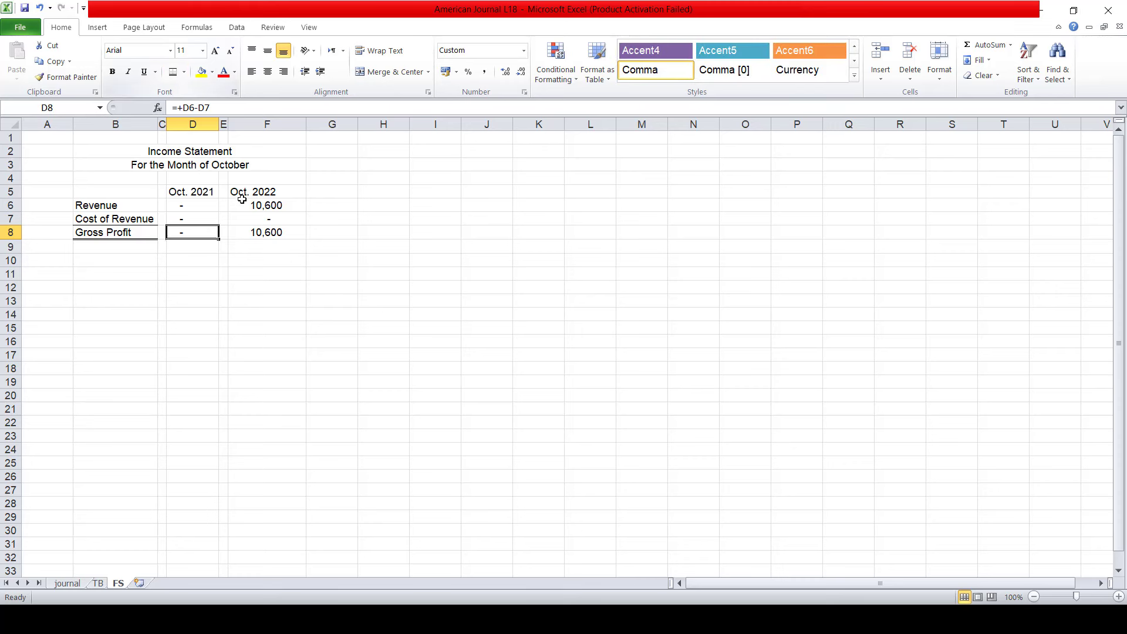
{"action": "left_click", "coordinate": [256, 232]}
{"action": "left_click", "coordinate": [173, 71]}
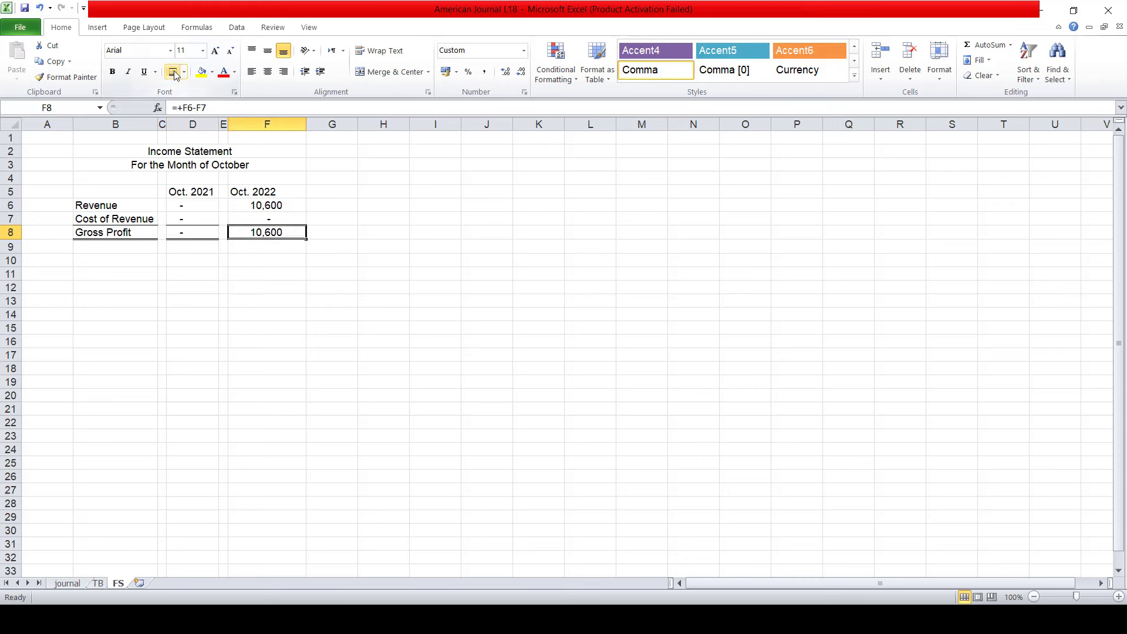
{"action": "key", "text": "Return"}
{"action": "key", "text": "Up"}
{"action": "key", "text": "Down"}
{"action": "key", "text": "Down"}
{"action": "key", "text": "Down"}
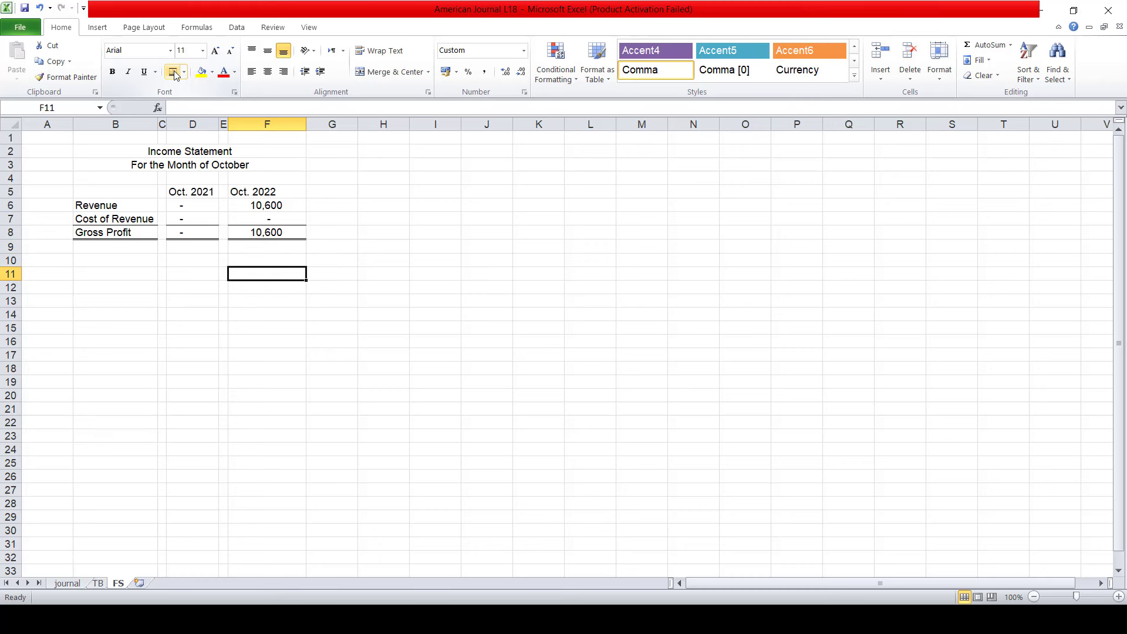
{"action": "key", "text": "Up"}
{"action": "key", "text": "Up"}
{"action": "key", "text": "Up"}
Bold the Gross Profit row B8:F8 and widen column B
{"action": "key", "text": "shift+Left"}
{"action": "key", "text": "shift+Left"}
{"action": "key", "text": "shift+Left"}
{"action": "key", "text": "shift+Left"}
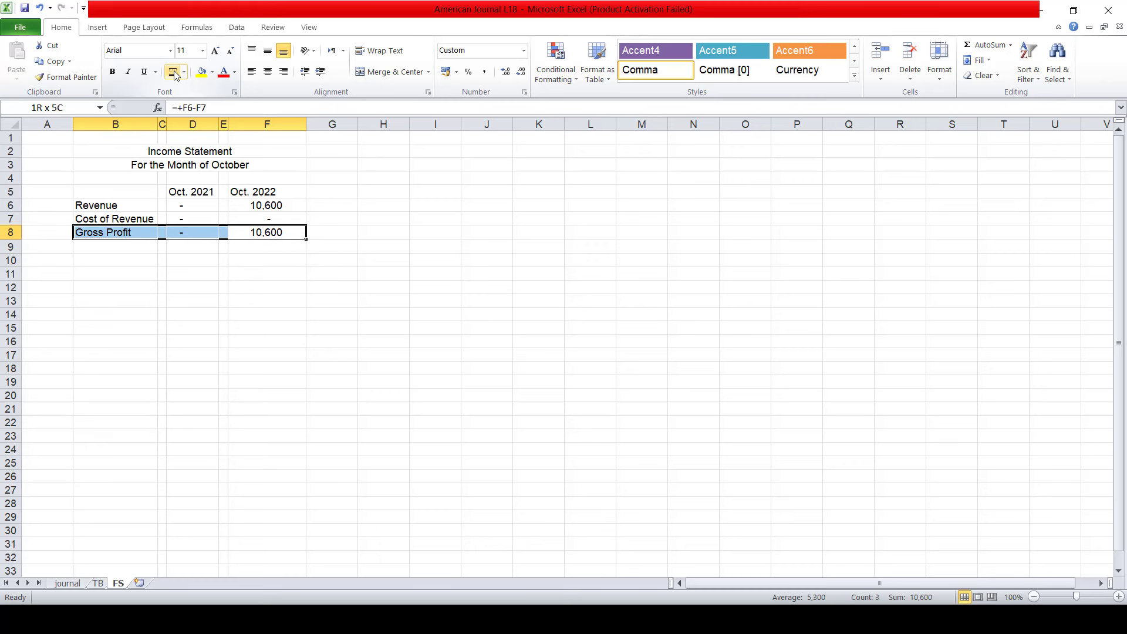
{"action": "left_click", "coordinate": [112, 71]}
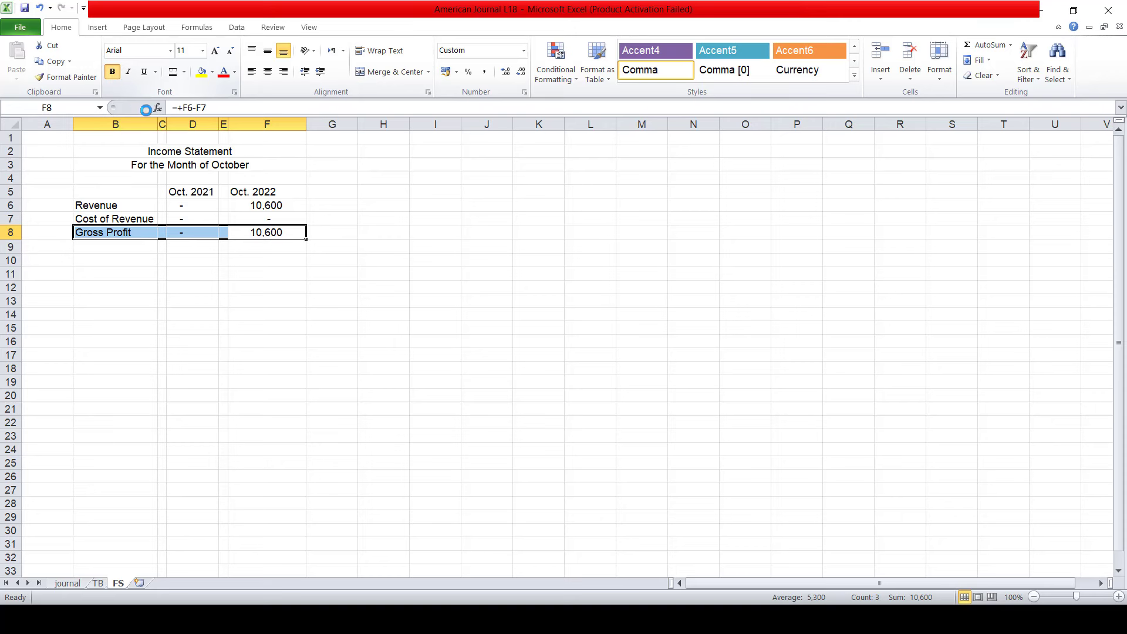
{"action": "left_click_drag", "start_coordinate": [157, 124], "coordinate": [205, 125]}
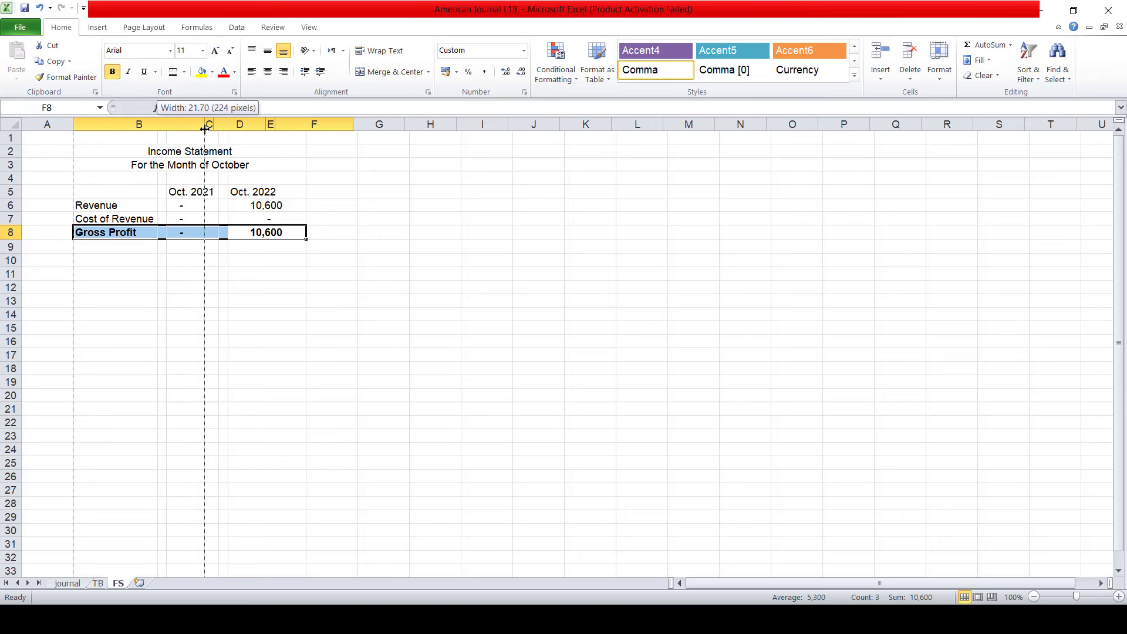
{"action": "left_click", "coordinate": [212, 286]}
{"action": "key", "text": "Up"}
{"action": "key", "text": "Left"}
{"action": "key", "text": "Up"}
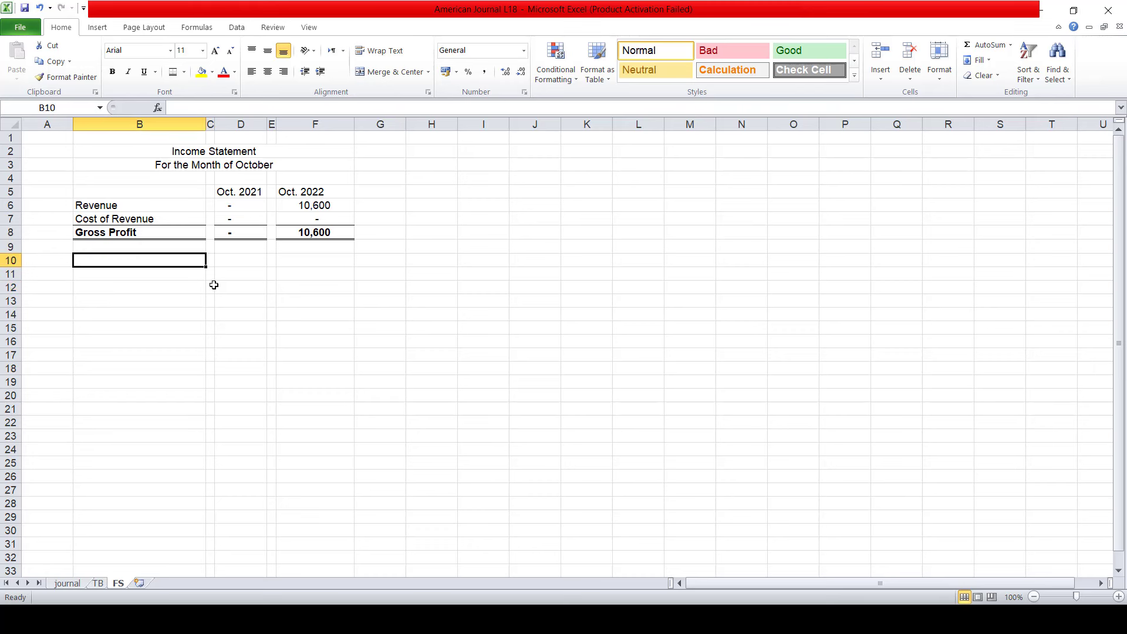
{"action": "key", "text": "Up"}
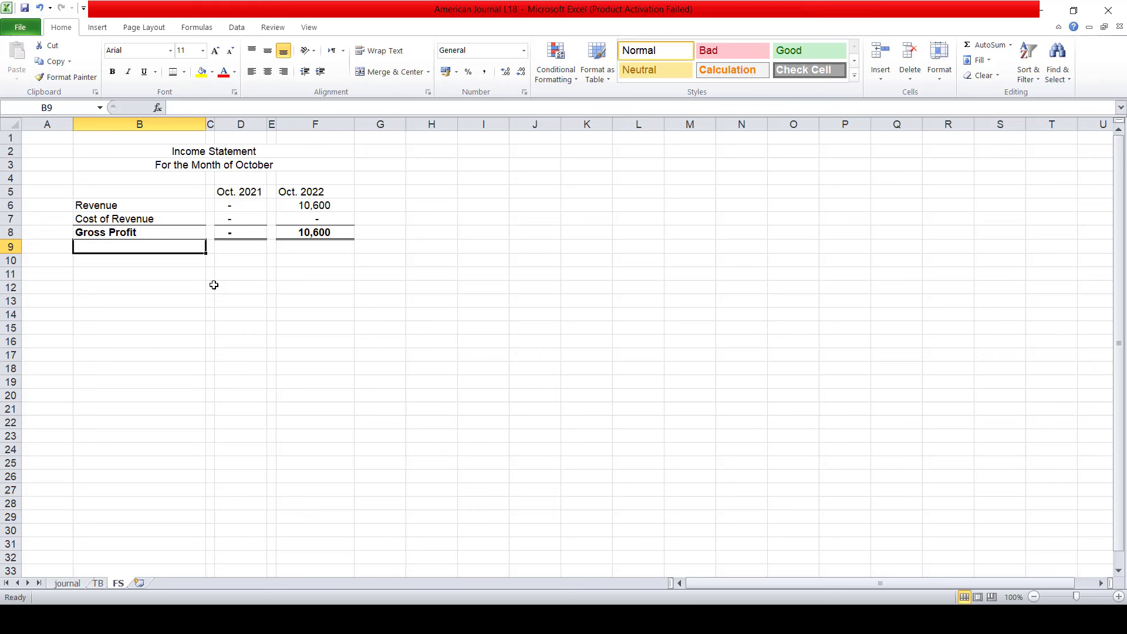
Enter the Expenses heading in B9 and link B10 to Rent Expense on the TB sheet (=+TB!D35)
{"action": "type", "text": "Expes"}
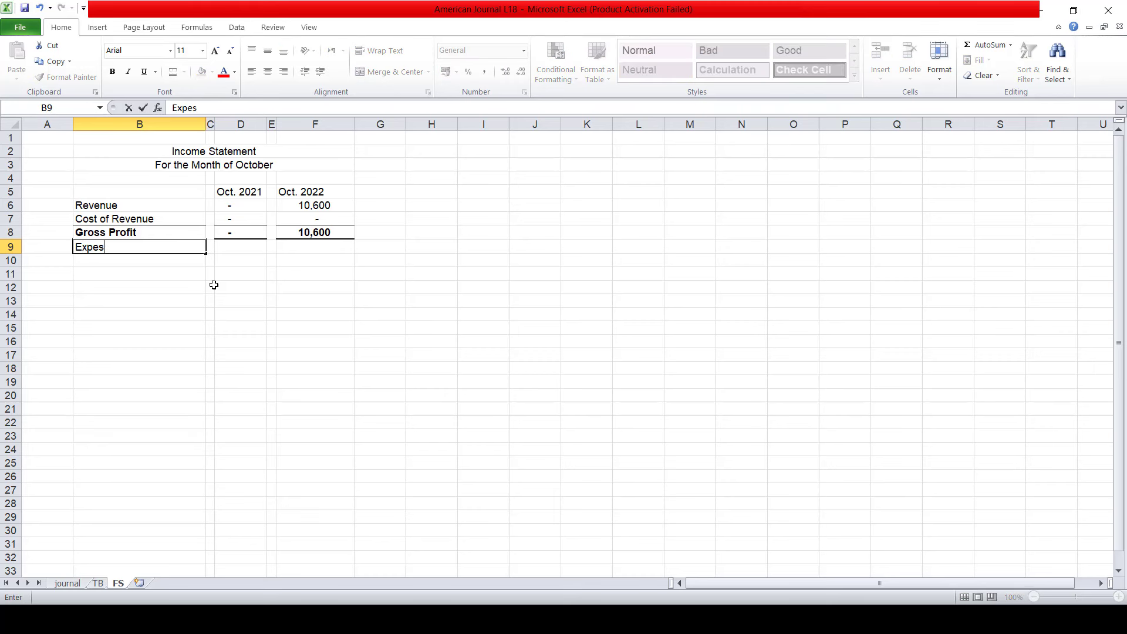
{"action": "key", "text": "BackSpace"}
{"action": "type", "text": "ns"}
{"action": "key", "text": "Return"}
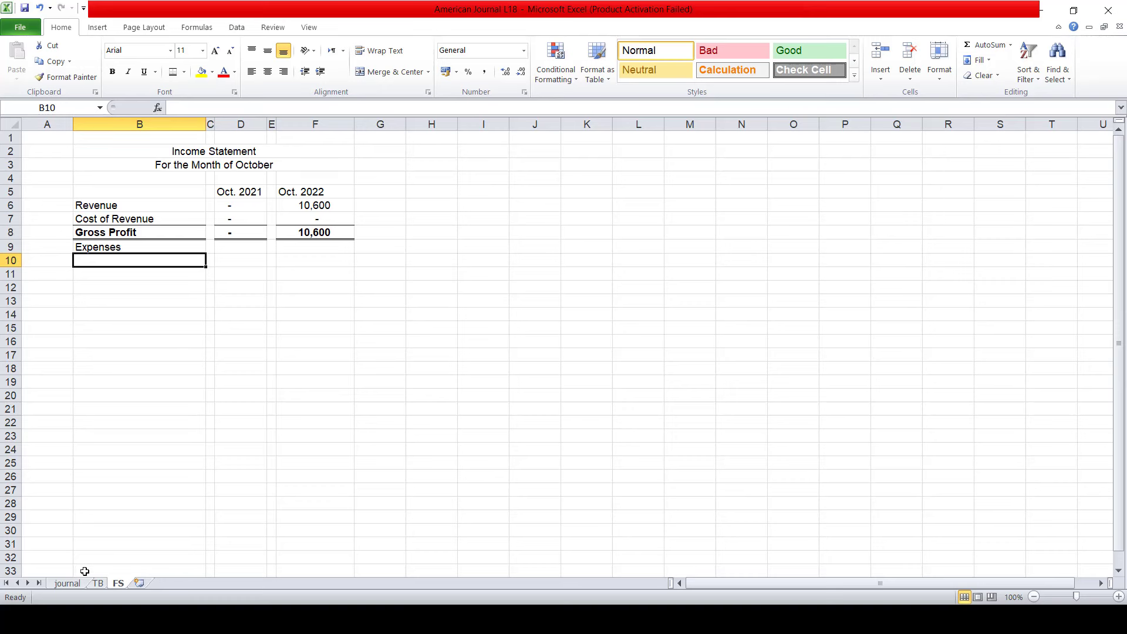
{"action": "type", "text": "+"}
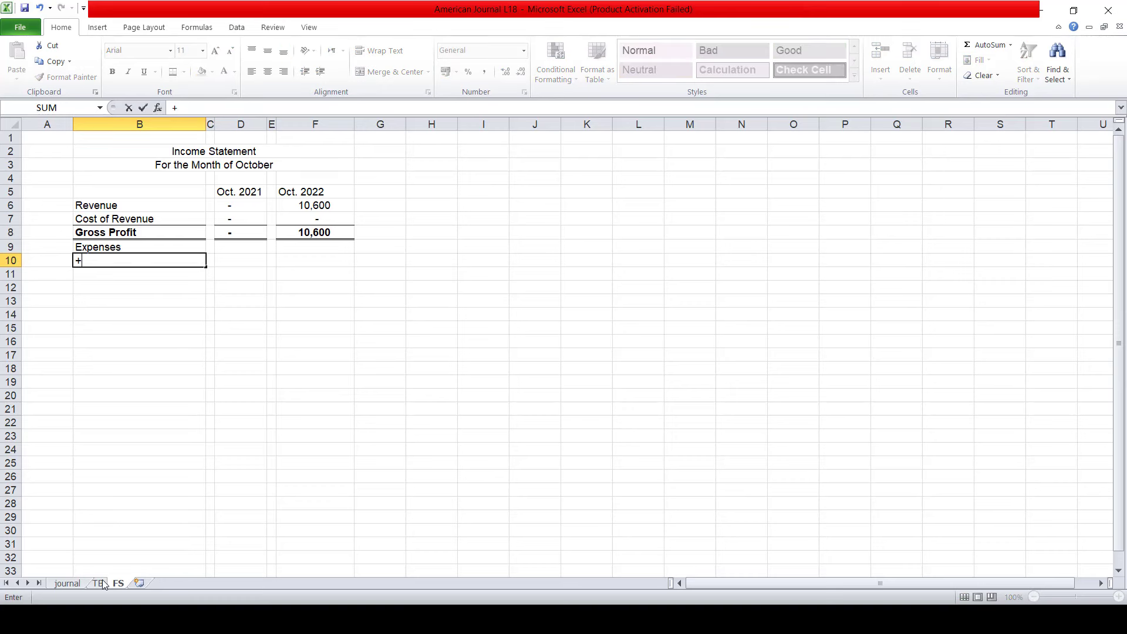
{"action": "left_click", "coordinate": [99, 582]}
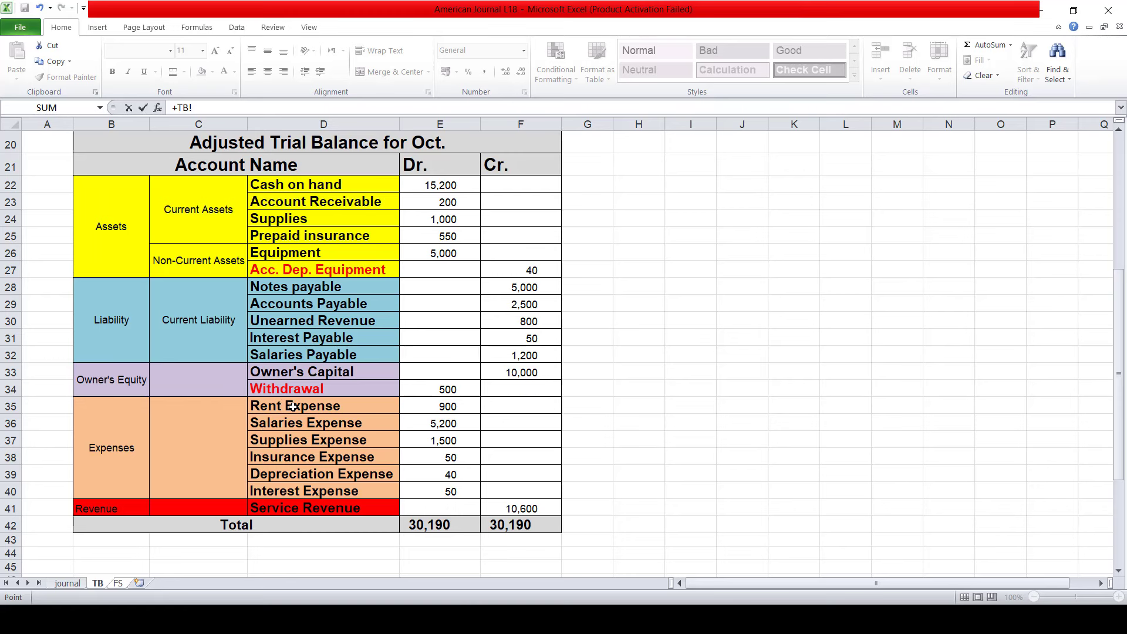
{"action": "key", "text": "Return"}
{"action": "key", "text": "Up"}
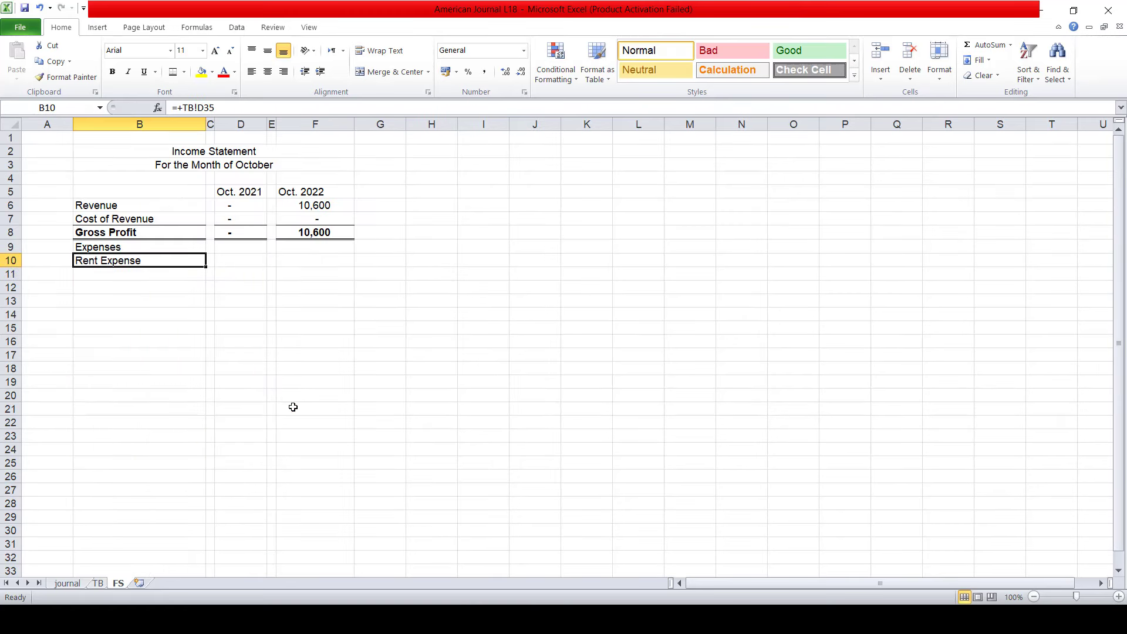
Copy the Rent Expense link down through B17, then clear the extra entries in B16:B17
{"action": "key", "text": "ctrl+c"}
{"action": "key", "text": "Down"}
{"action": "key", "text": "shift+Down"}
{"action": "key", "text": "shift+Down"}
{"action": "key", "text": "shift+Down"}
{"action": "key", "text": "shift+Down"}
{"action": "key", "text": "shift+Down"}
{"action": "key", "text": "shift+Down"}
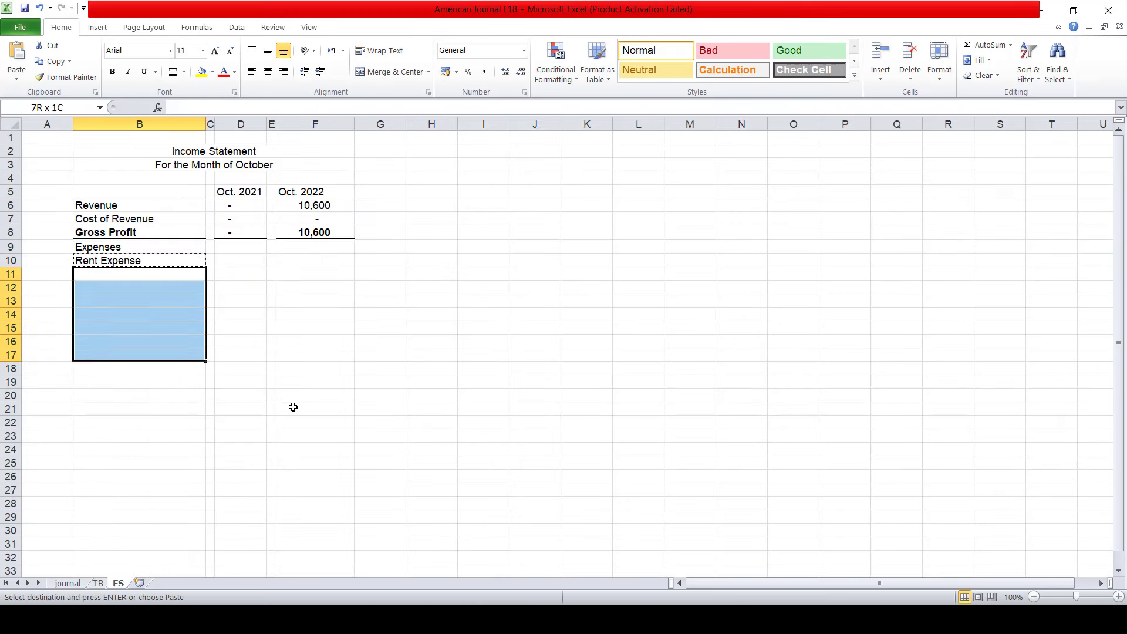
{"action": "key", "text": "ctrl+v"}
{"action": "key", "text": "Down"}
{"action": "key", "text": "Down"}
{"action": "key", "text": "Down"}
{"action": "key", "text": "Down"}
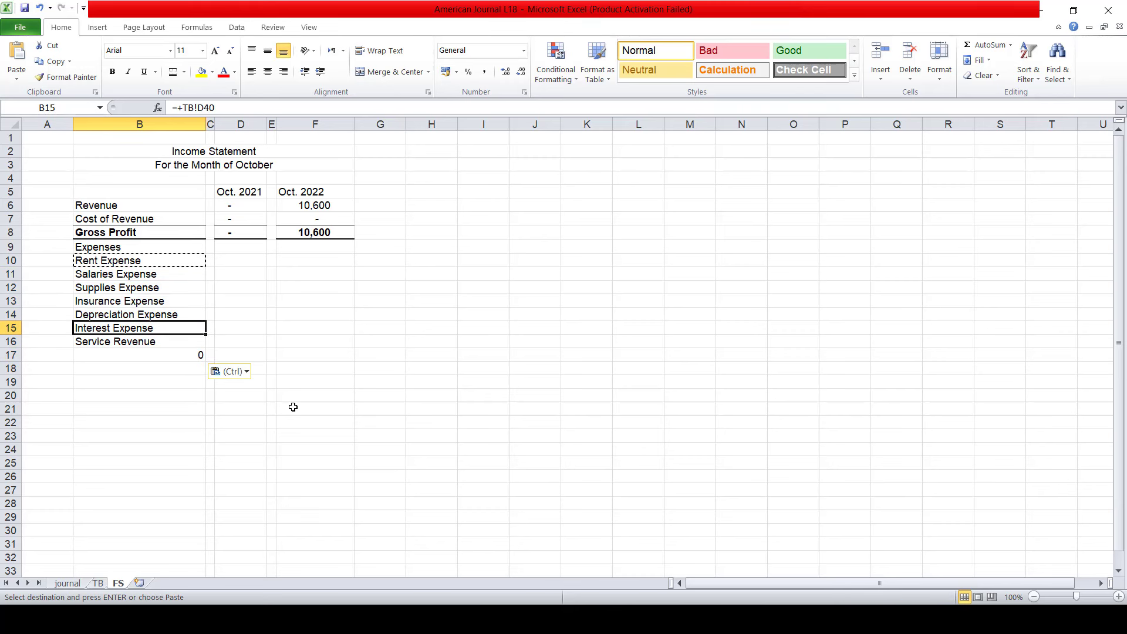
{"action": "key", "text": "Down"}
{"action": "key", "text": "shift+Down"}
{"action": "key", "text": "Delete"}
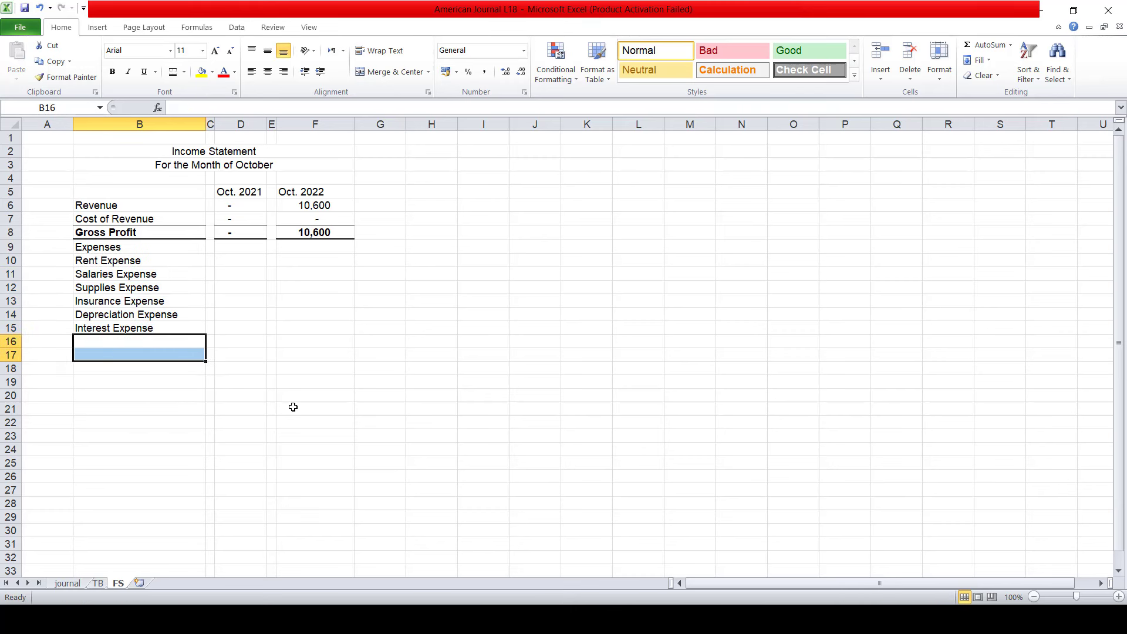
{"action": "key", "text": "Up"}
{"action": "key", "text": "Up"}
{"action": "key", "text": "Up"}
{"action": "key", "text": "Up"}
{"action": "key", "text": "Up"}
{"action": "key", "text": "Down"}
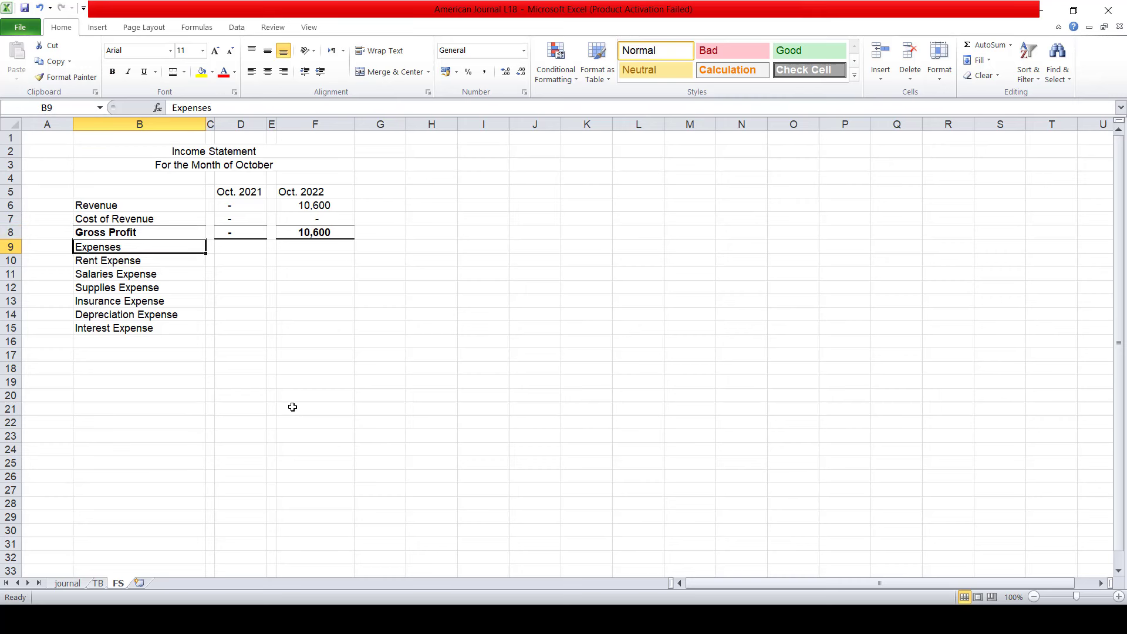
{"action": "left_click", "coordinate": [184, 72]}
Make the Expenses heading bold and underlined
{"action": "left_click", "coordinate": [144, 73]}
{"action": "left_click", "coordinate": [145, 75]}
{"action": "left_click", "coordinate": [145, 76]}
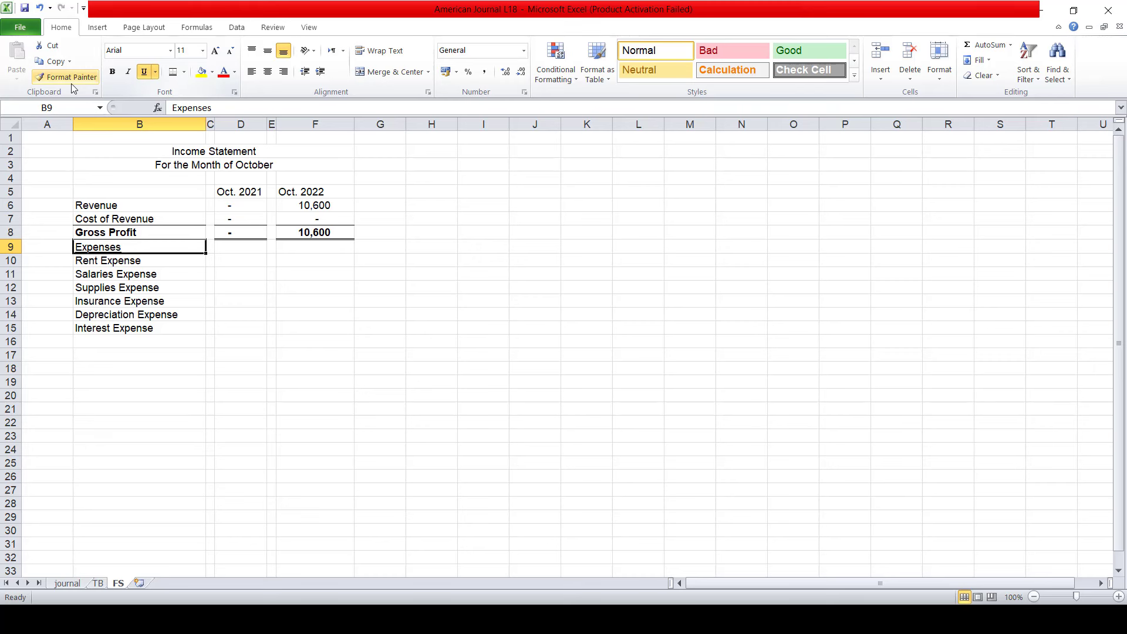
{"action": "left_click", "coordinate": [111, 73]}
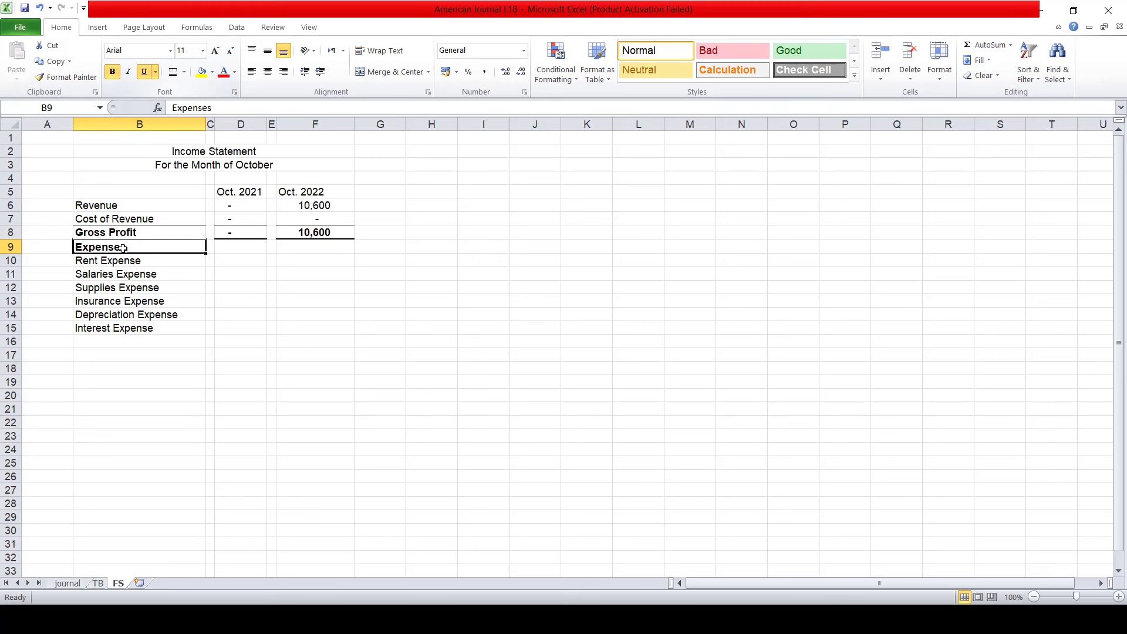
{"action": "left_click", "coordinate": [139, 276]}
{"action": "key", "text": "Up"}
{"action": "key", "text": "Up"}
{"action": "left_click", "coordinate": [139, 276]}
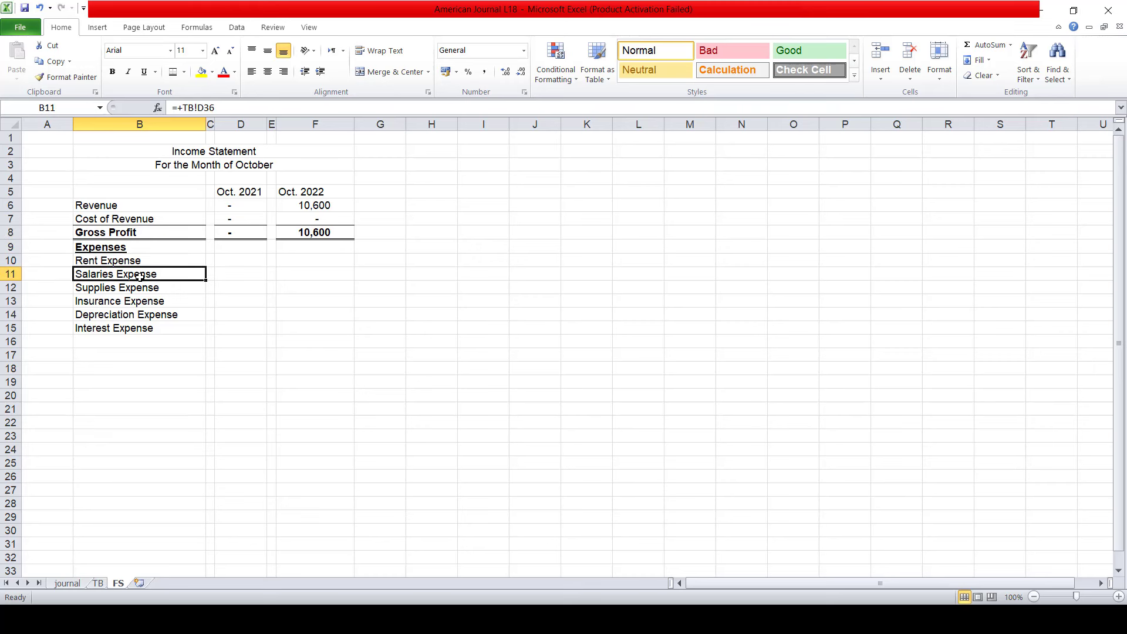
{"action": "key", "text": "Down"}
{"action": "key", "text": "Up"}
{"action": "key", "text": "Up"}
{"action": "key", "text": "Up"}
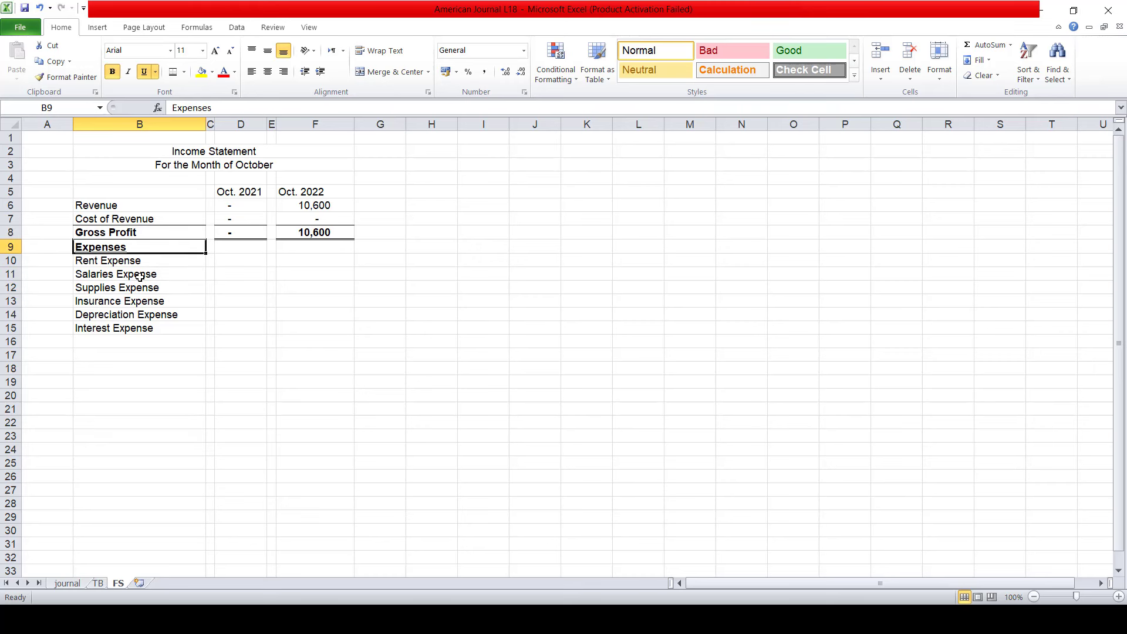
Insert a blank row above Expenses and shrink it to a thin spacer
{"action": "key", "text": "shift+space"}
{"action": "right_click", "coordinate": [10, 247]}
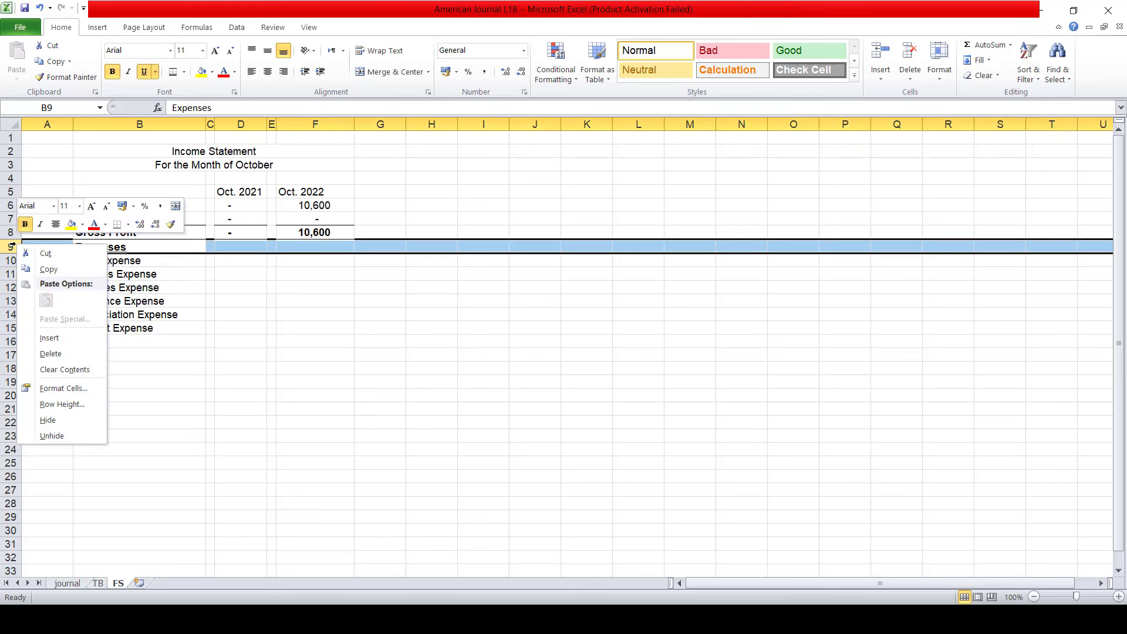
{"action": "left_click", "coordinate": [46, 337]}
{"action": "key", "text": "Down"}
{"action": "key", "text": "Down"}
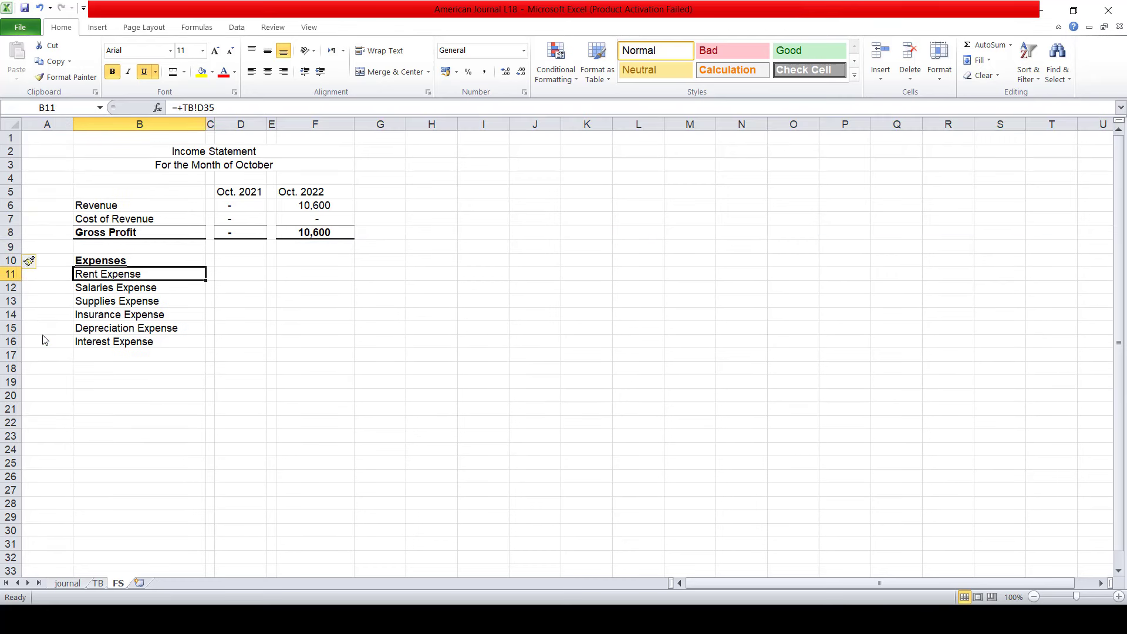
{"action": "key", "text": "Down"}
{"action": "key", "text": "Down"}
{"action": "key", "text": "Down"}
{"action": "key", "text": "Down"}
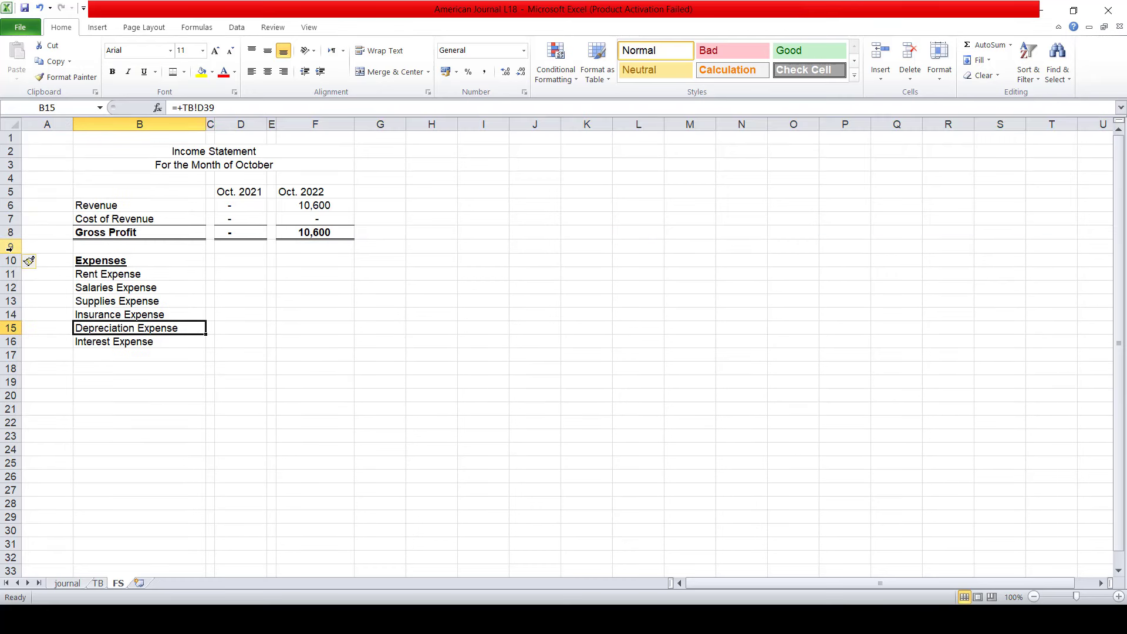
{"action": "left_click_drag", "start_coordinate": [11, 254], "coordinate": [12, 243]}
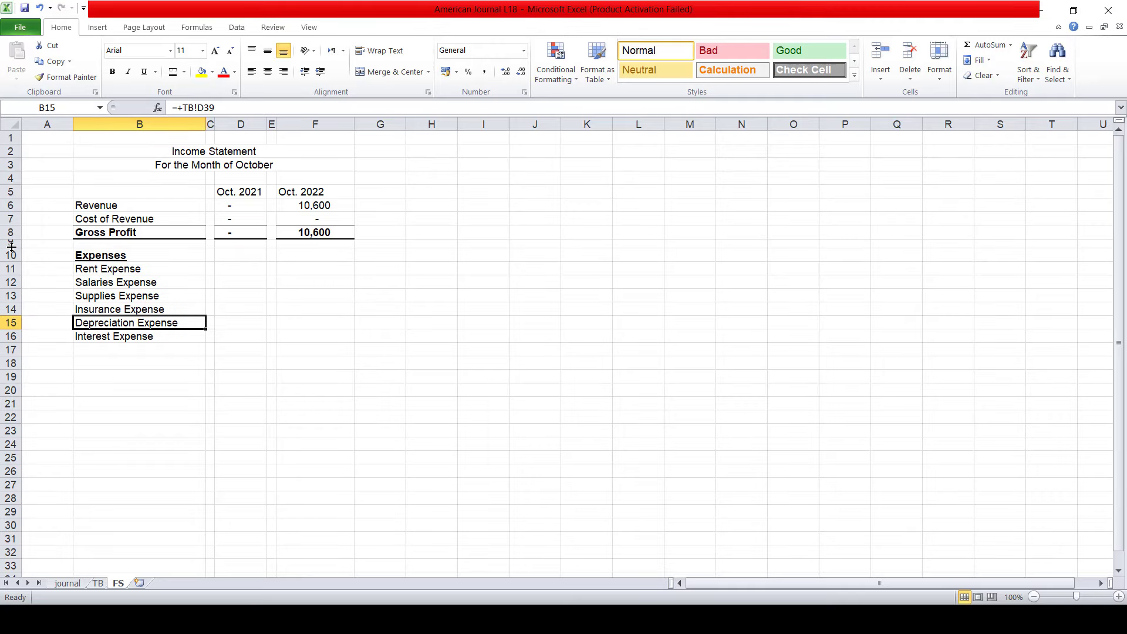
Enter zeros for the Oct. 2021 expenses in D11:D16
{"action": "left_click", "coordinate": [246, 272]}
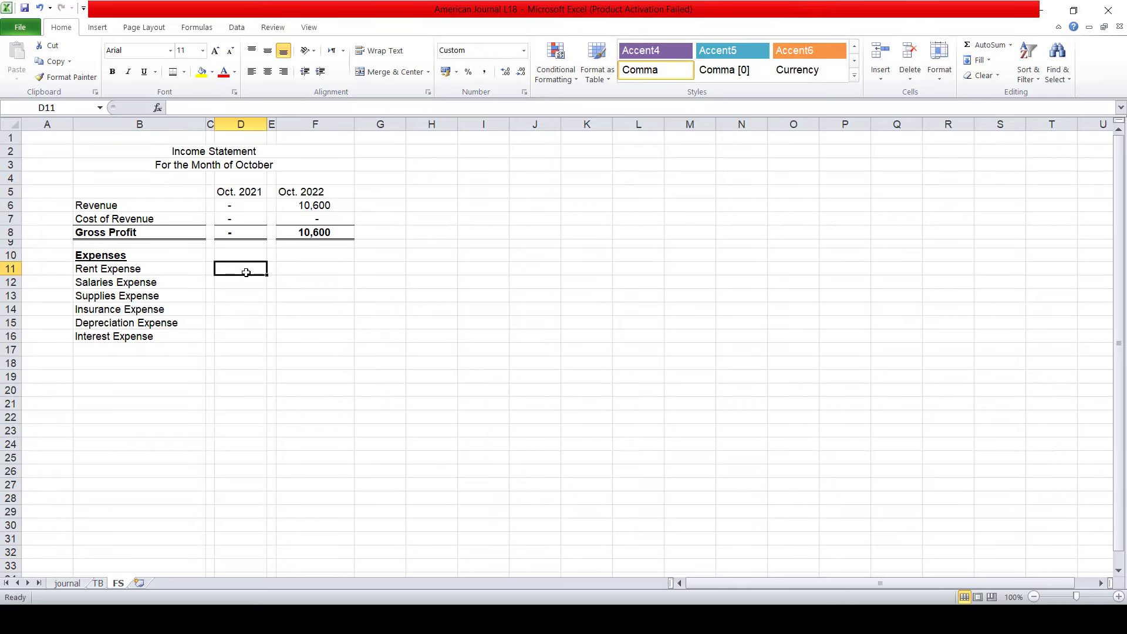
{"action": "type", "text": "0"}
{"action": "key", "text": "Return"}
{"action": "type", "text": "0"}
{"action": "key", "text": "Return"}
{"action": "type", "text": "0"}
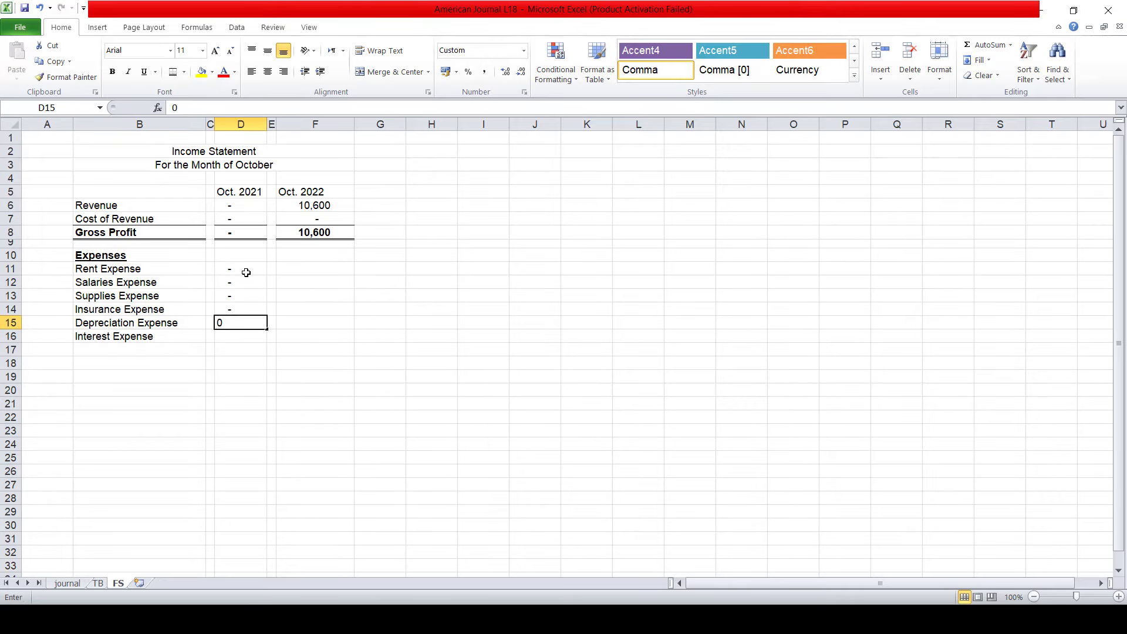
{"action": "type", "text": " 0 0 0"}
{"action": "key", "text": "Return"}
Link F11 to the TB Rent Expense amount E35 and fill the link down to F16
{"action": "key", "text": "Up"}
{"action": "key", "text": "Up"}
{"action": "key", "text": "Up"}
{"action": "key", "text": "Right"}
{"action": "key", "text": "Right"}
{"action": "key", "text": "Up"}
{"action": "key", "text": "Up"}
{"action": "key", "text": "Up"}
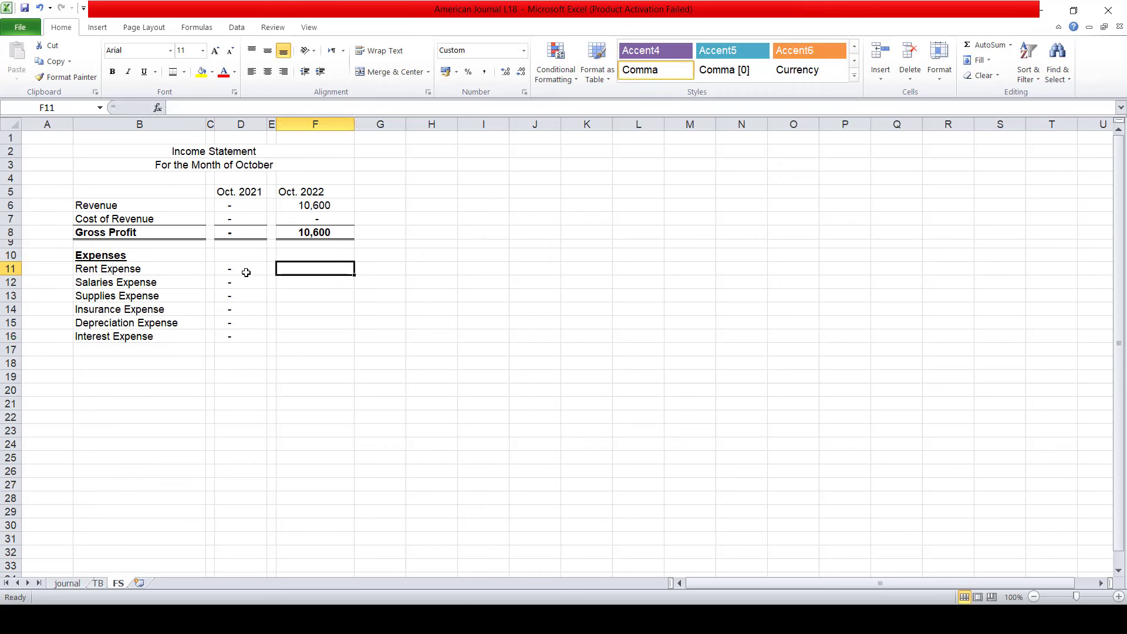
{"action": "type", "text": "+"}
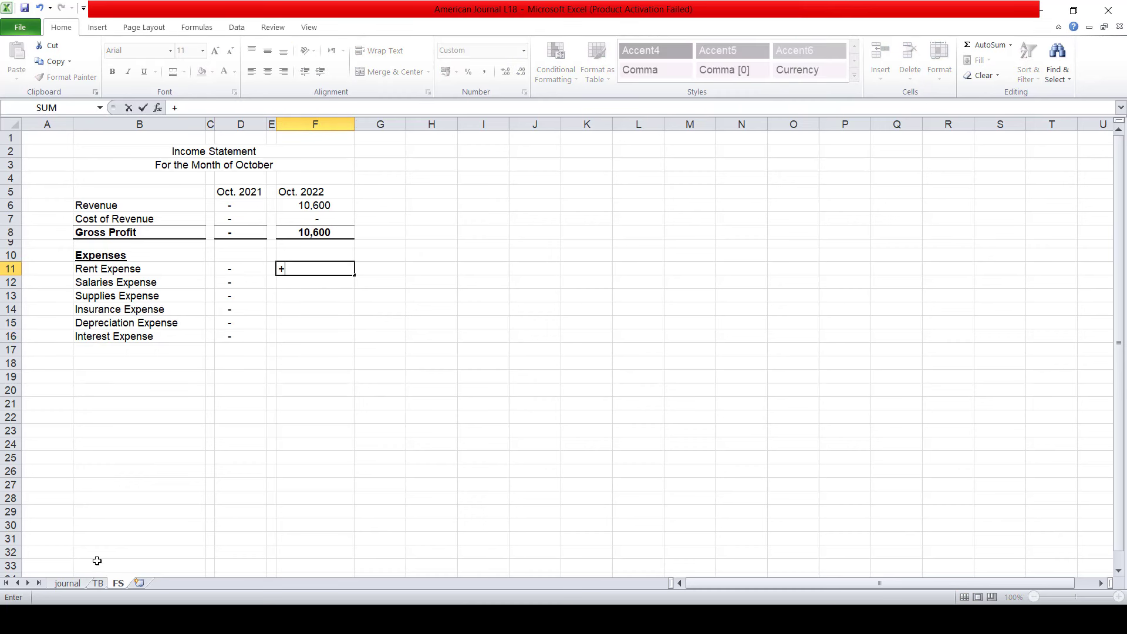
{"action": "left_click", "coordinate": [99, 583]}
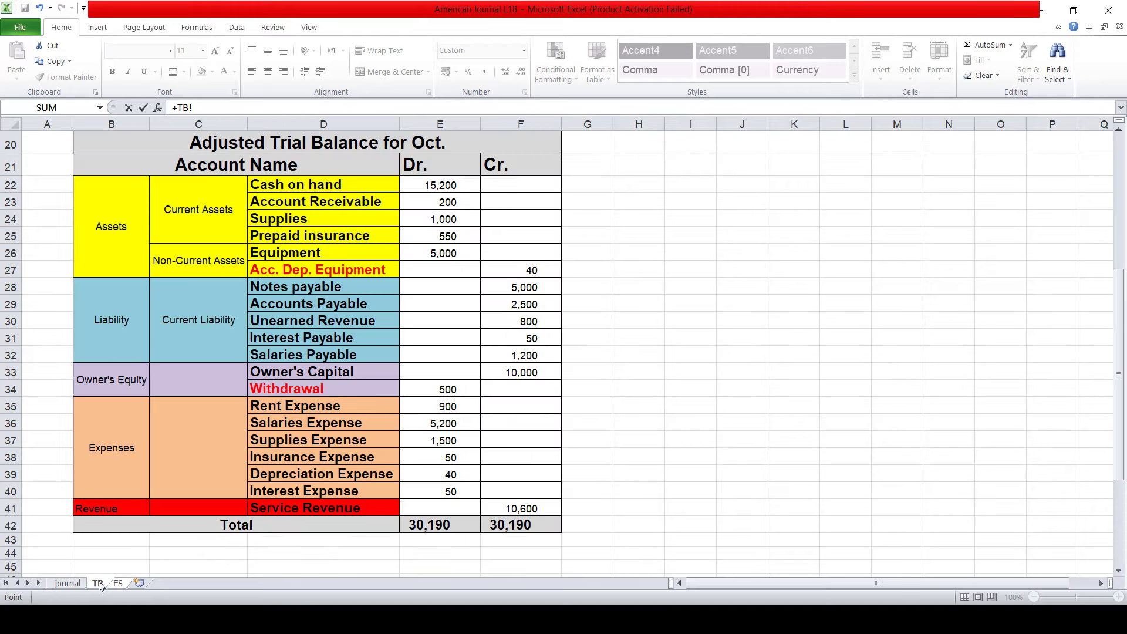
{"action": "left_click", "coordinate": [454, 408]}
{"action": "key", "text": "Return"}
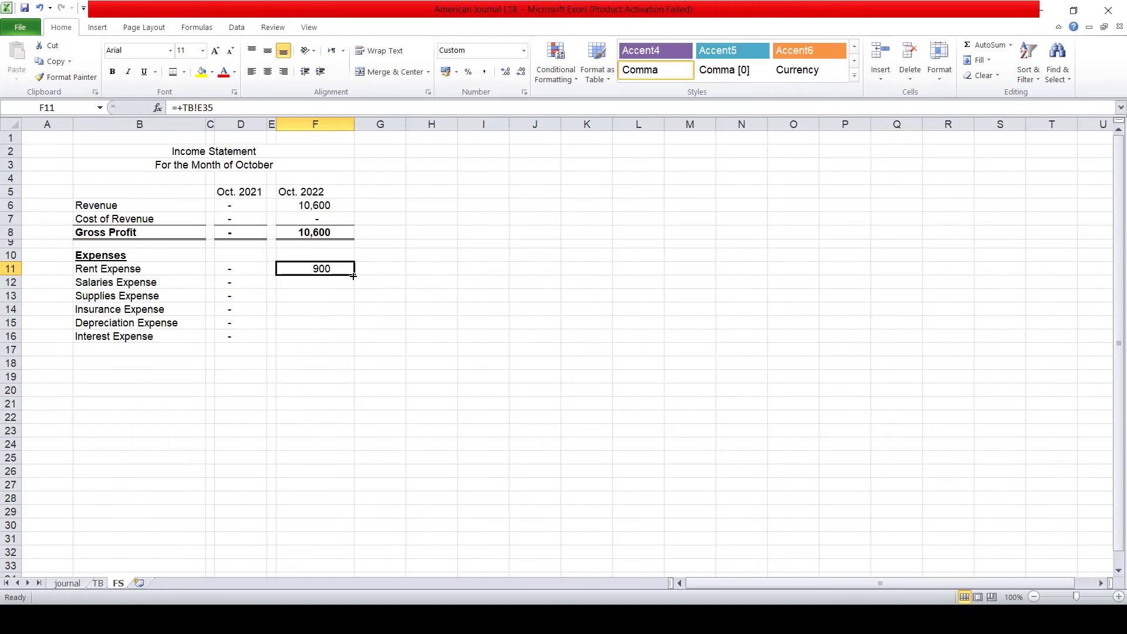
{"action": "left_click_drag", "start_coordinate": [353, 275], "coordinate": [352, 341]}
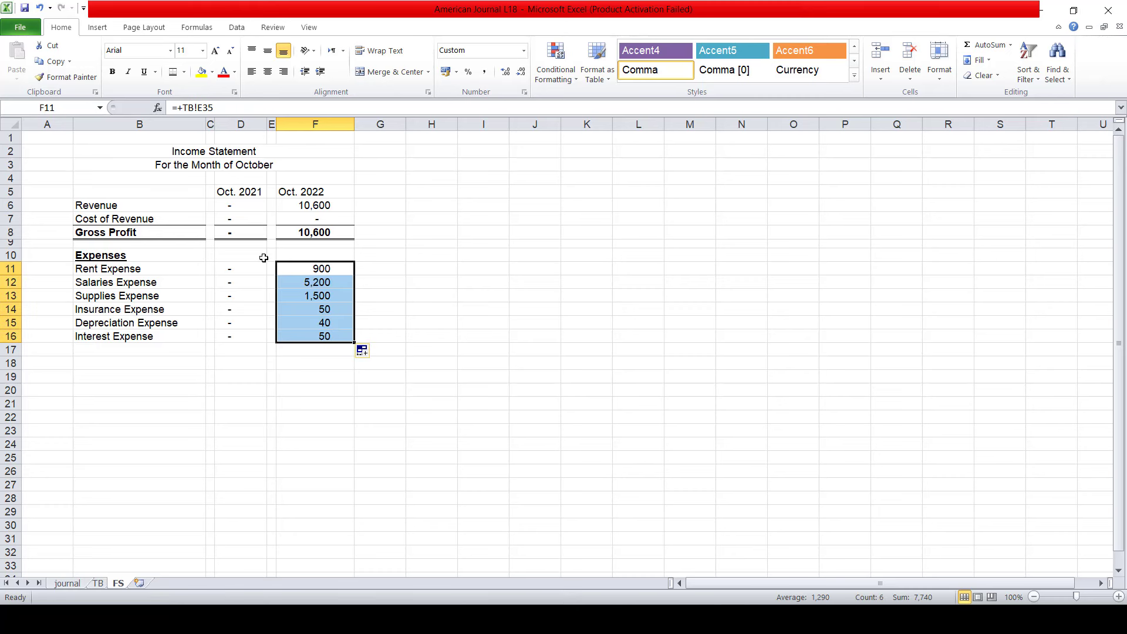
Label B17 'Total Expense', AutoSum D17, and copy the sum to F17 (7,740)
{"action": "left_click", "coordinate": [129, 350]}
{"action": "type", "text": "Total Ex"}
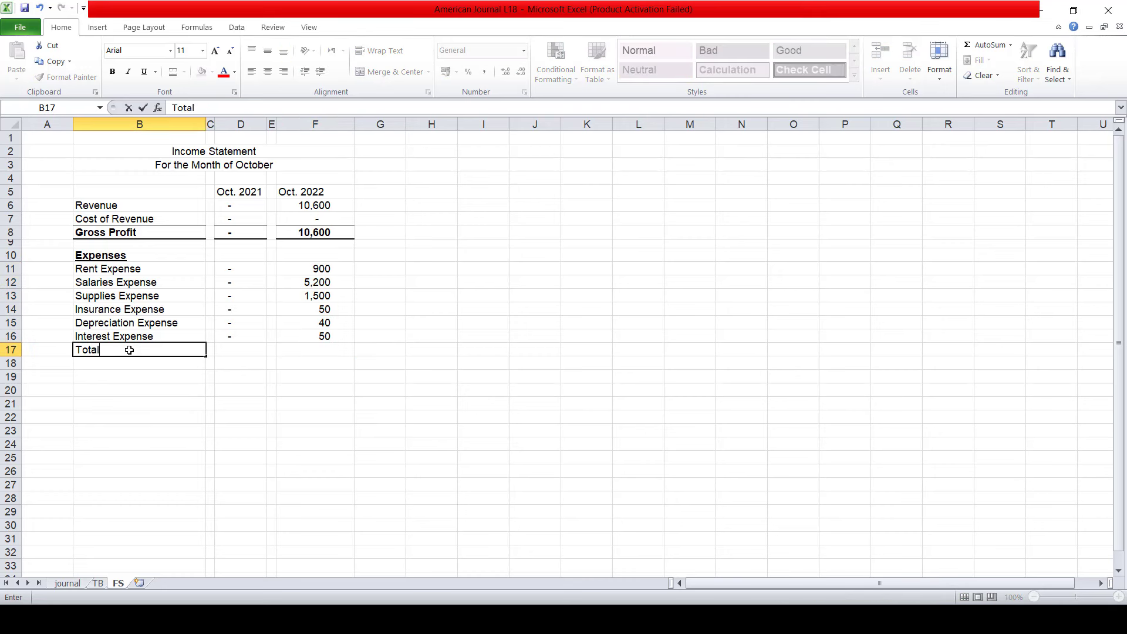
{"action": "type", "text": "pense"}
{"action": "key", "text": "Return"}
{"action": "key", "text": "Up"}
{"action": "key", "text": "Right"}
{"action": "key", "text": "Right"}
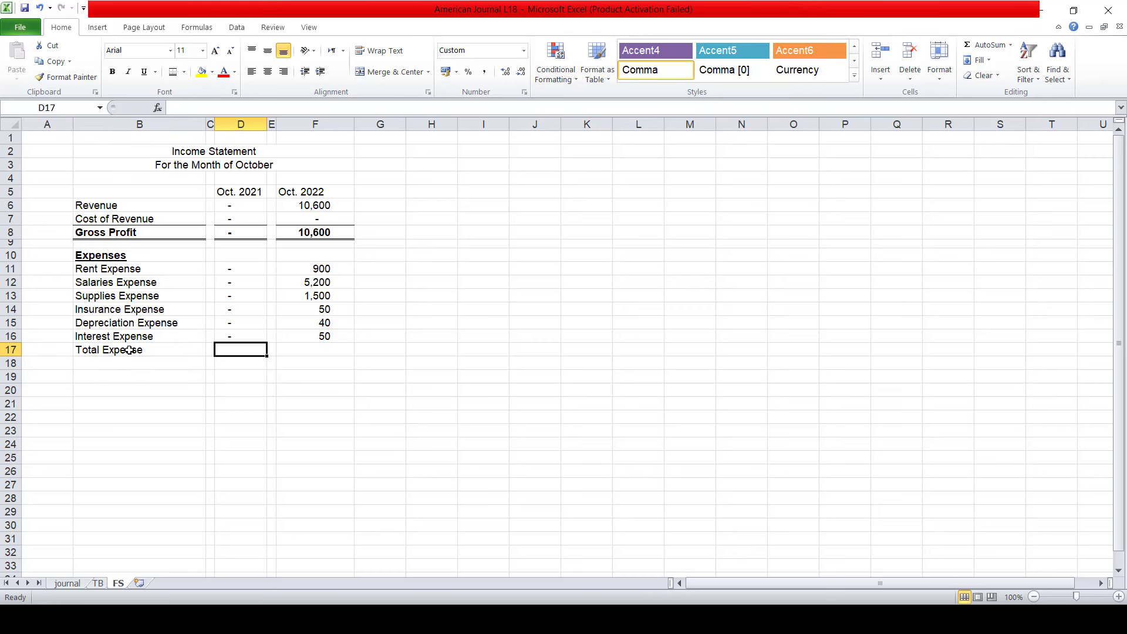
{"action": "left_click", "coordinate": [986, 45]}
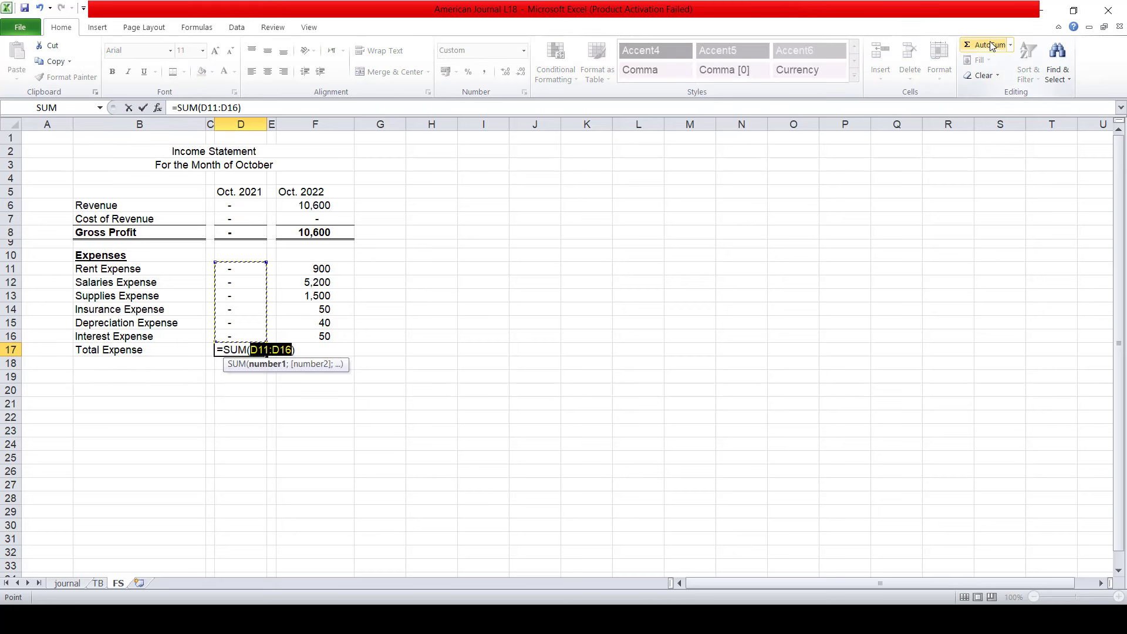
{"action": "key", "text": "Return"}
{"action": "key", "text": "Up"}
{"action": "key", "text": "ctrl+c"}
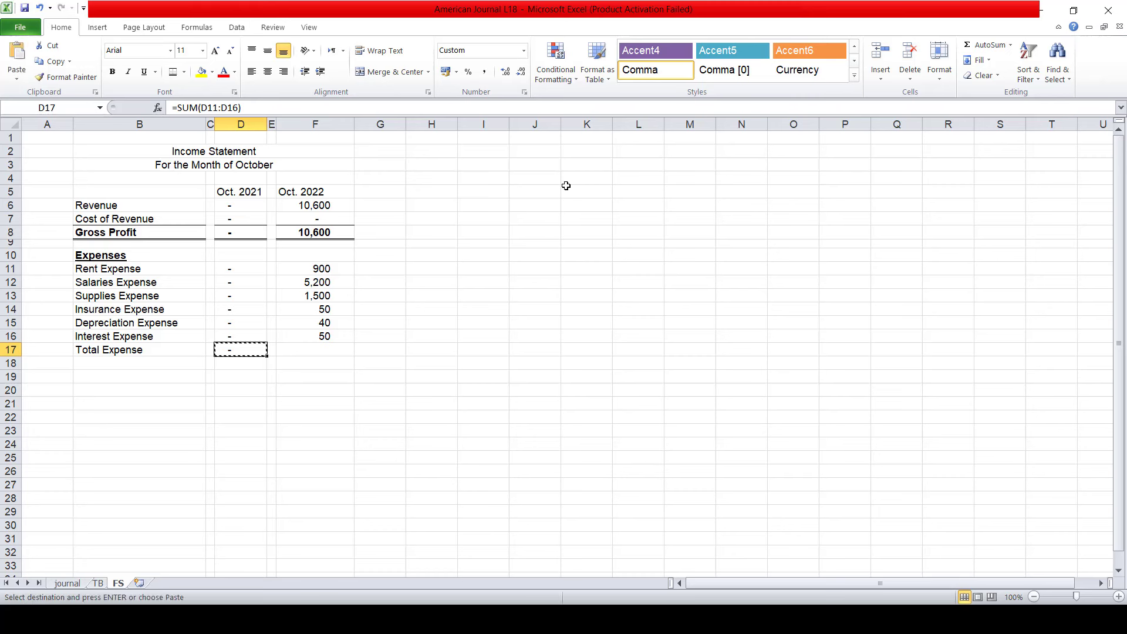
{"action": "key", "text": "Right"}
{"action": "key", "text": "Right"}
{"action": "key", "text": "ctrl+v"}
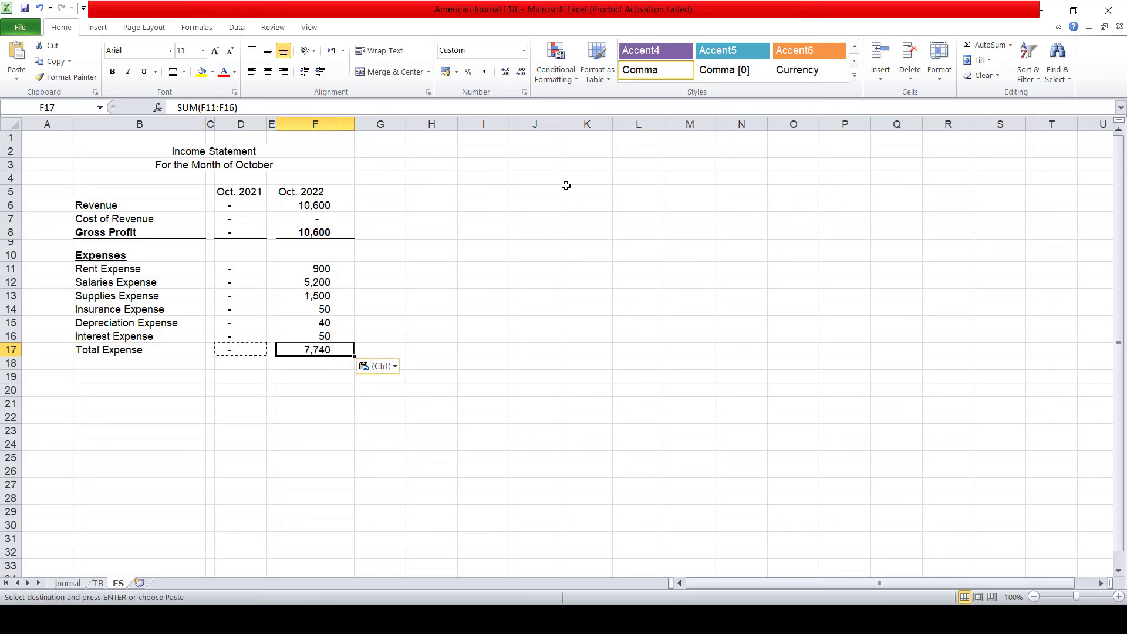
{"action": "key", "text": "Escape"}
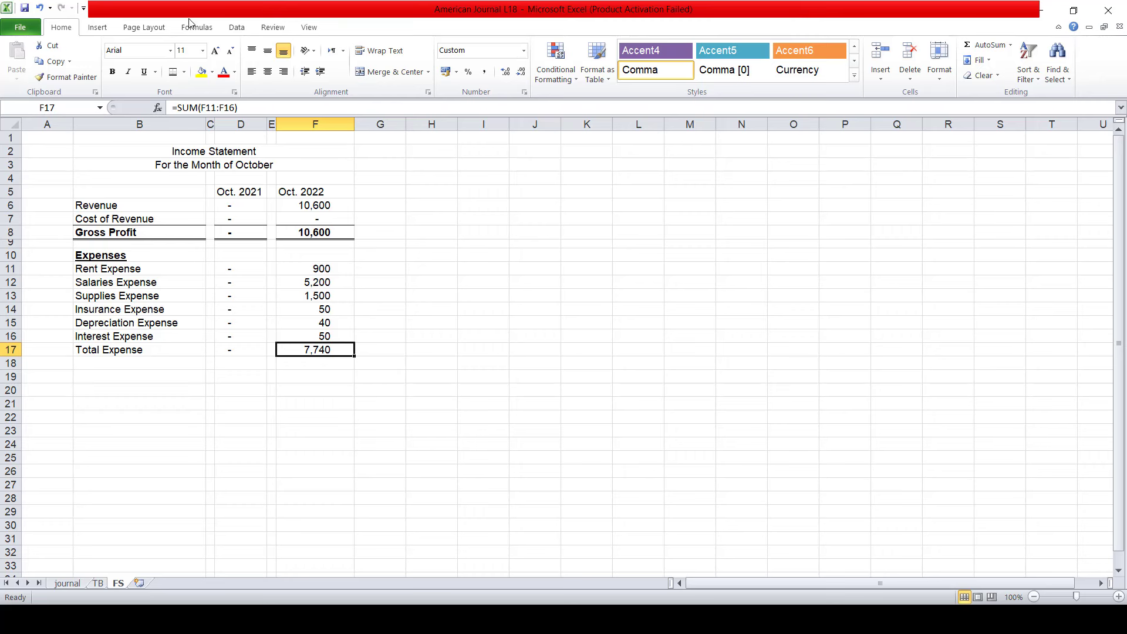
Give the D17 and F17 totals top and bottom borders
{"action": "left_click", "coordinate": [184, 72]}
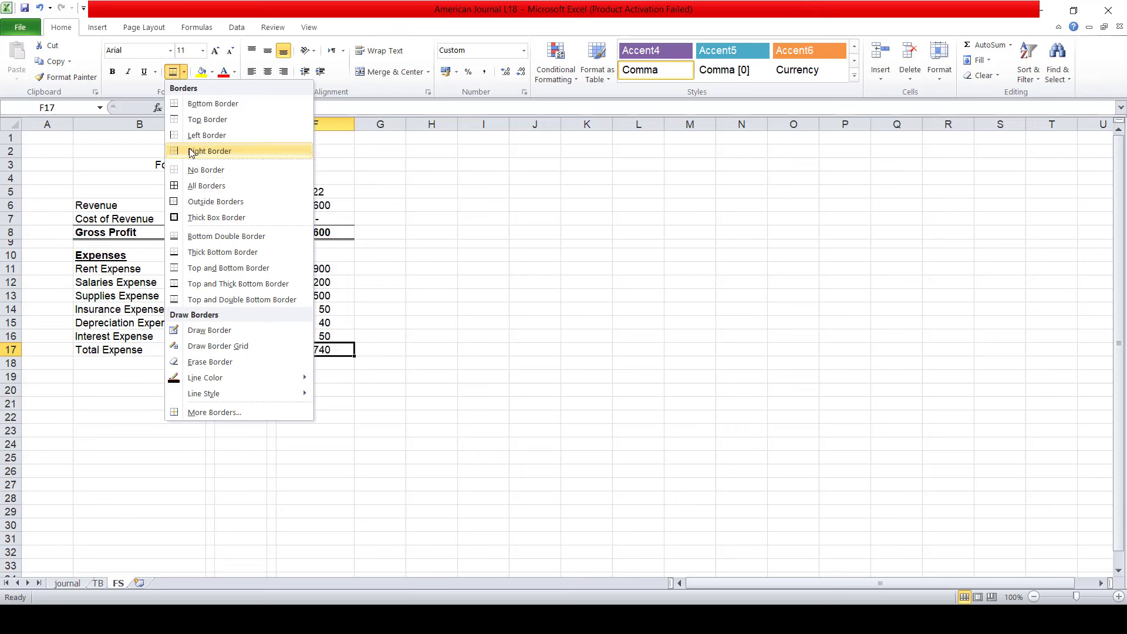
{"action": "left_click", "coordinate": [186, 105]}
{"action": "key", "text": "Left"}
{"action": "key", "text": "Left"}
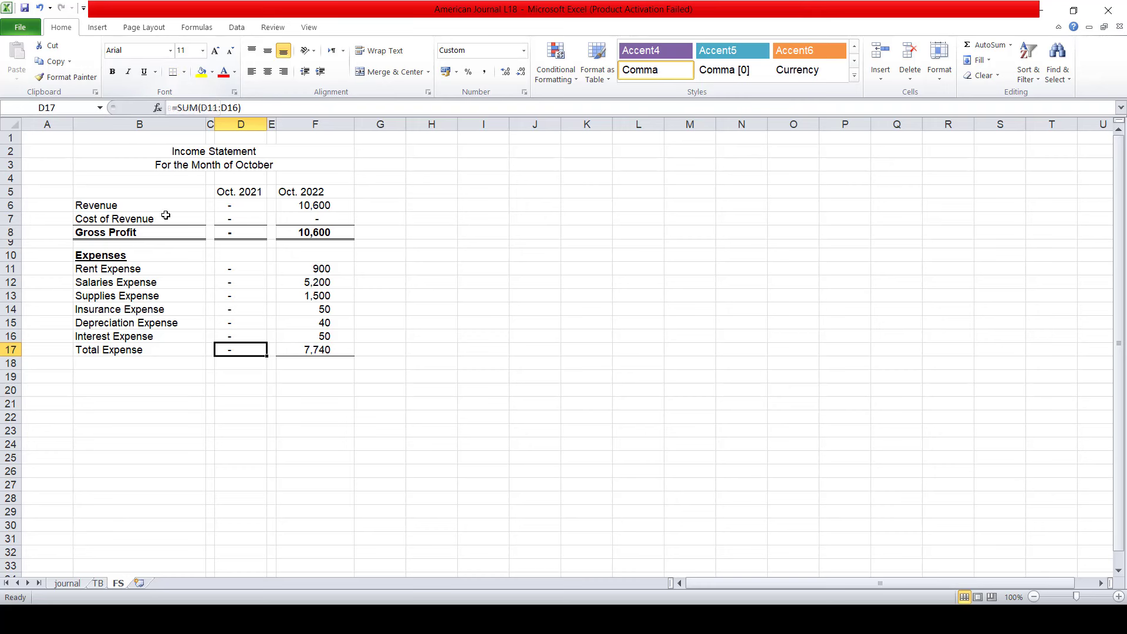
{"action": "left_click", "coordinate": [184, 72]}
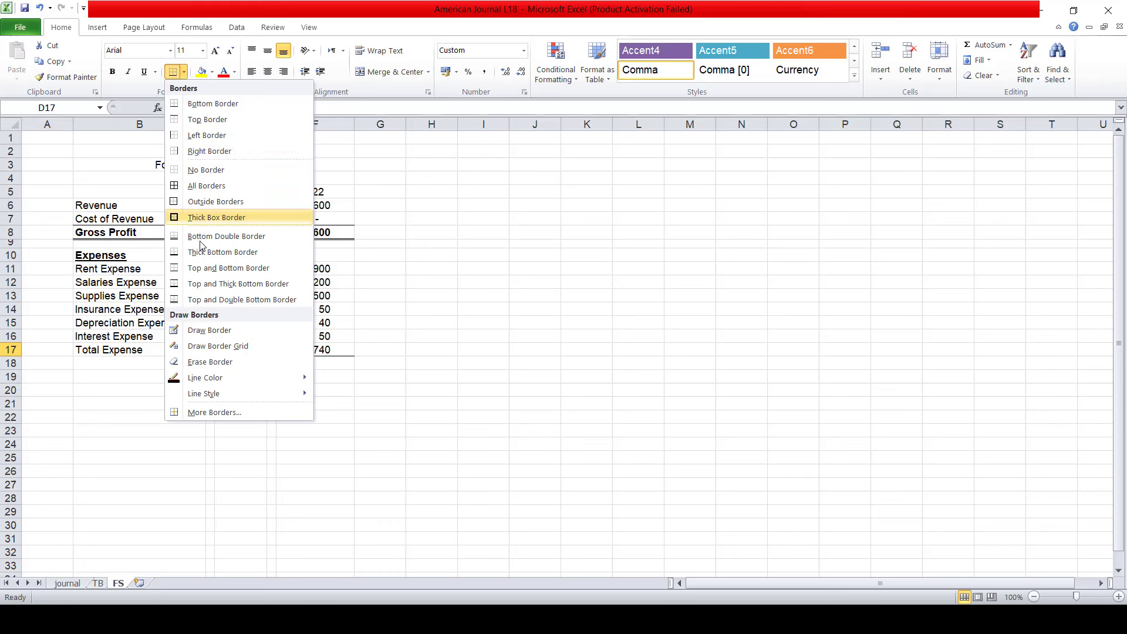
{"action": "left_click", "coordinate": [191, 268]}
{"action": "key", "text": "Right"}
{"action": "key", "text": "Right"}
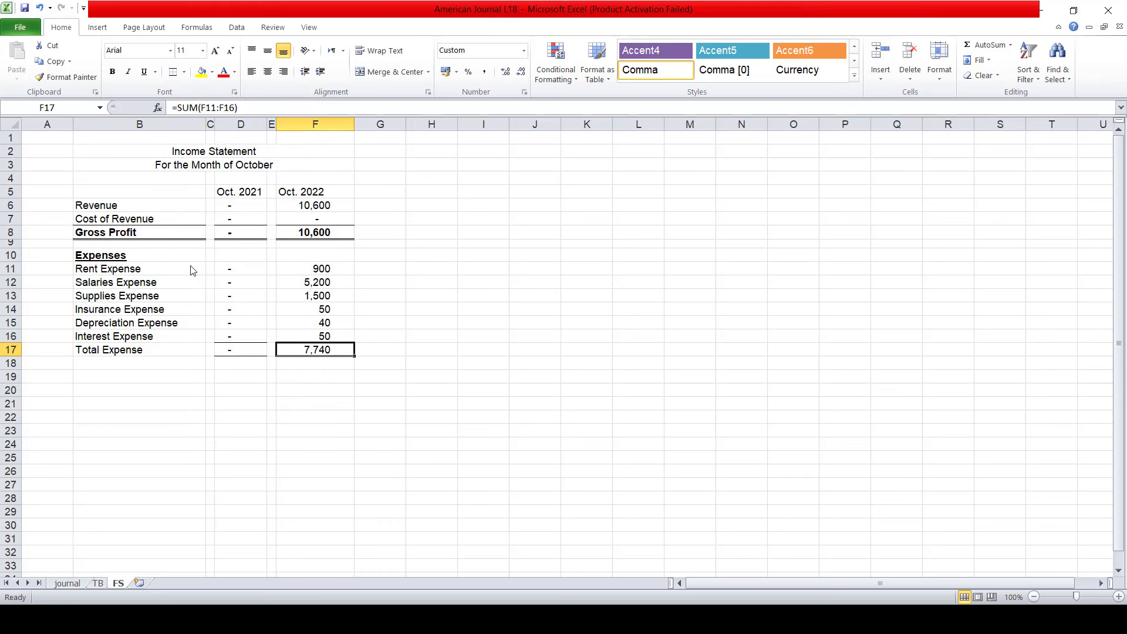
{"action": "left_click", "coordinate": [174, 71]}
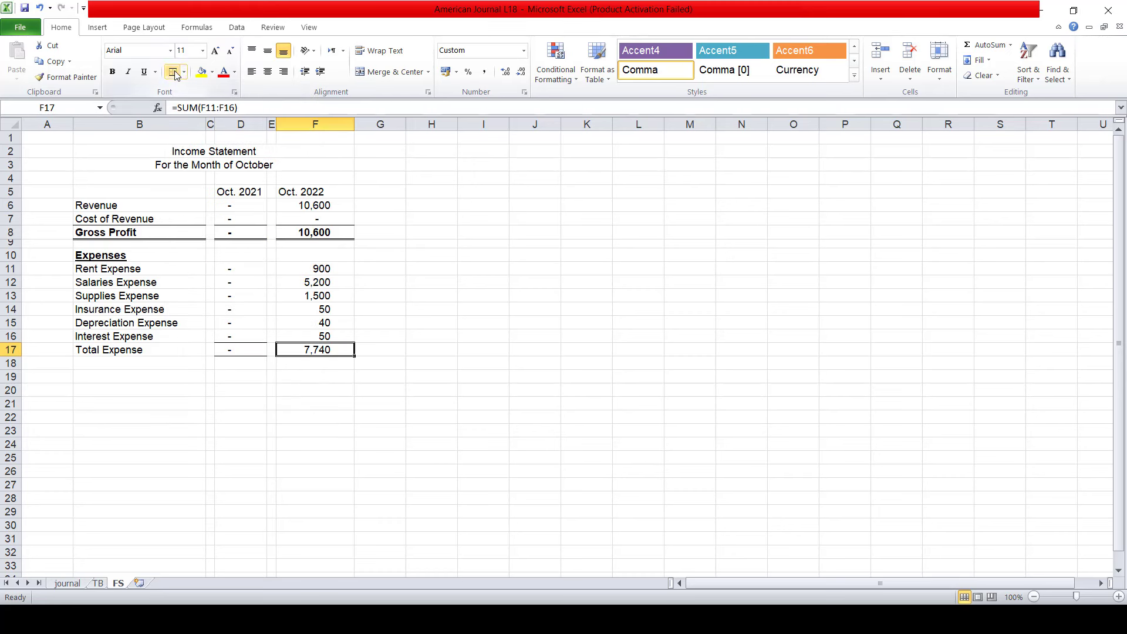
{"action": "key", "text": "Down"}
{"action": "key", "text": "Down"}
Make the Total Expense row B17:F17 bold
{"action": "key", "text": "Up"}
{"action": "key", "text": "Up"}
{"action": "key", "text": "Left"}
{"action": "key", "text": "Left"}
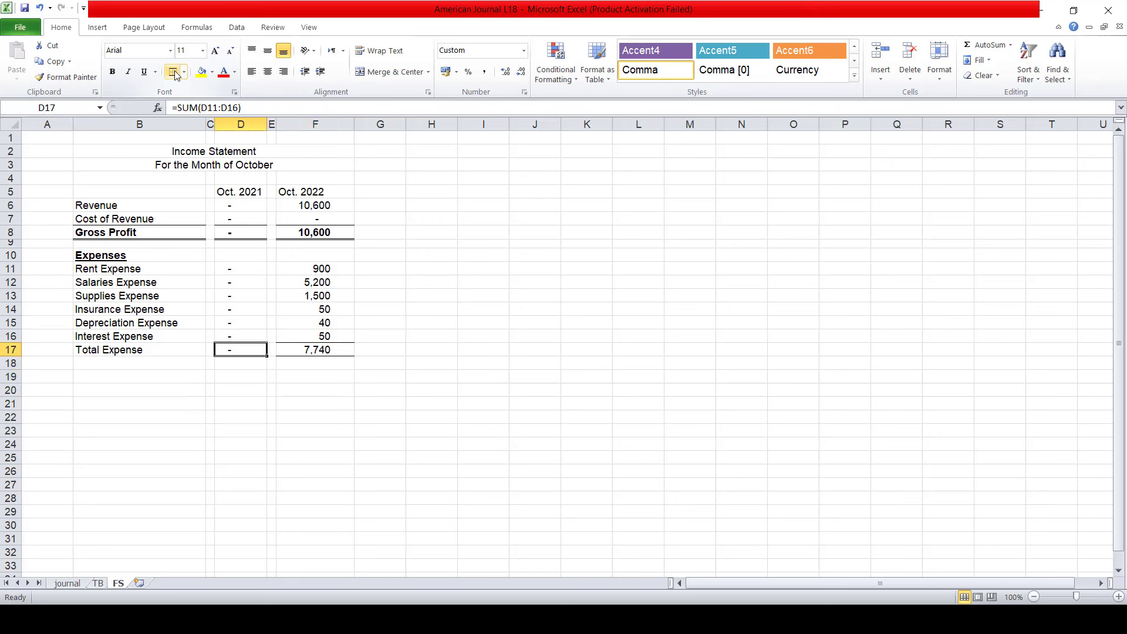
{"action": "key", "text": "Left"}
{"action": "key", "text": "Left"}
{"action": "key", "text": "shift+Right"}
{"action": "key", "text": "shift+Right"}
{"action": "key", "text": "shift+Right"}
{"action": "key", "text": "shift+Right"}
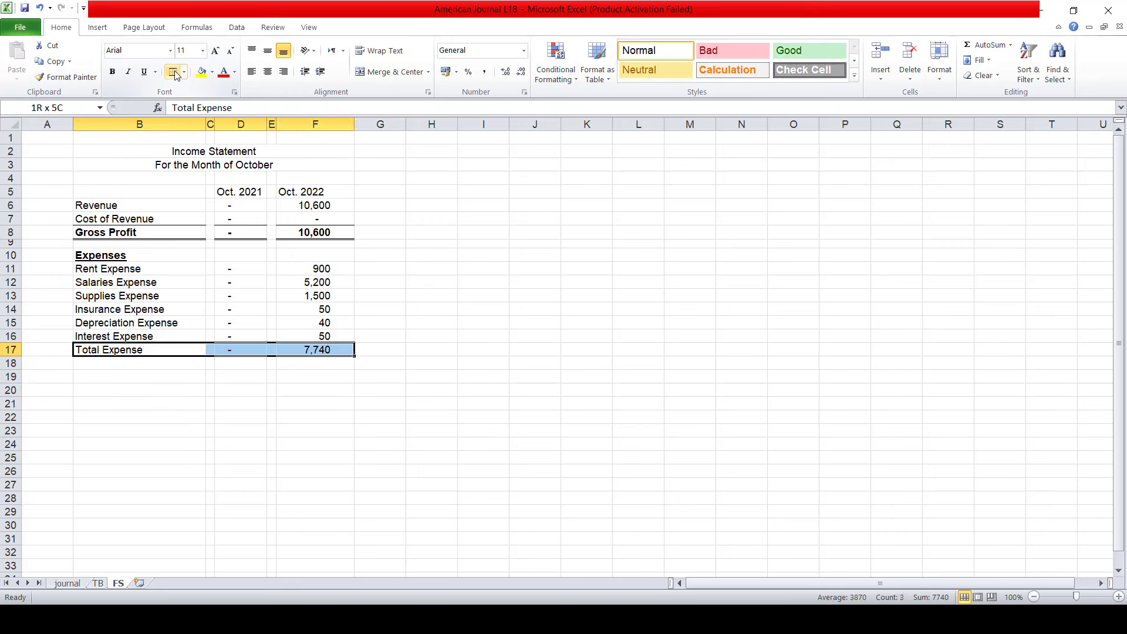
{"action": "left_click", "coordinate": [112, 73]}
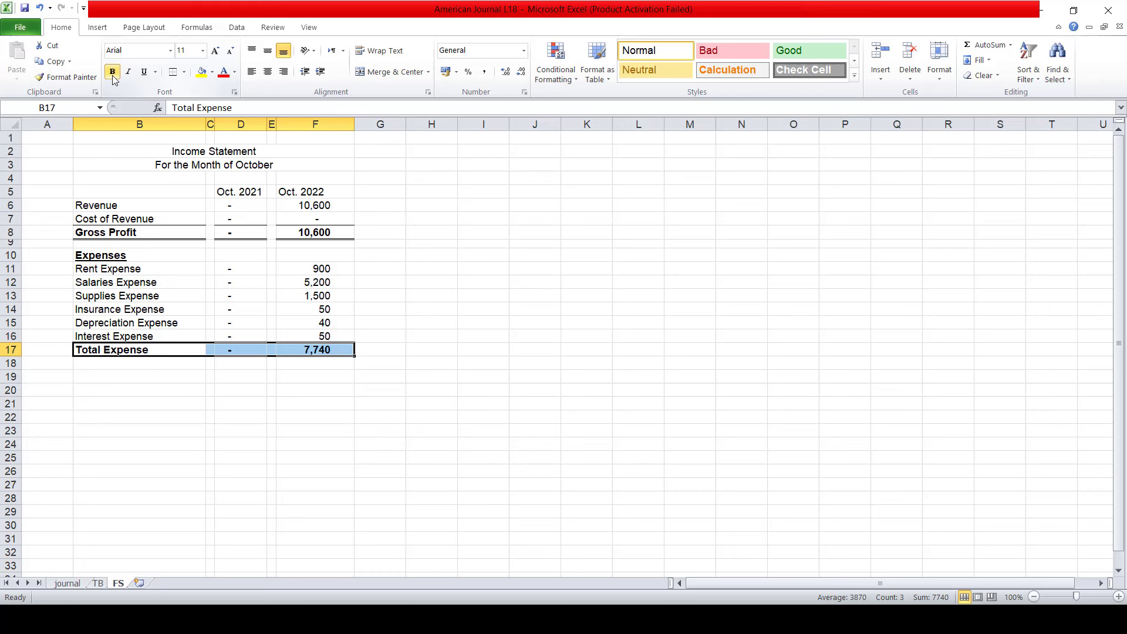
Add top and bottom borders to the Total Expense label in B17
{"action": "key", "text": "Down"}
{"action": "key", "text": "Down"}
{"action": "key", "text": "Up"}
{"action": "key", "text": "Up"}
{"action": "key", "text": "Down"}
{"action": "key", "text": "Down"}
{"action": "key", "text": "Down"}
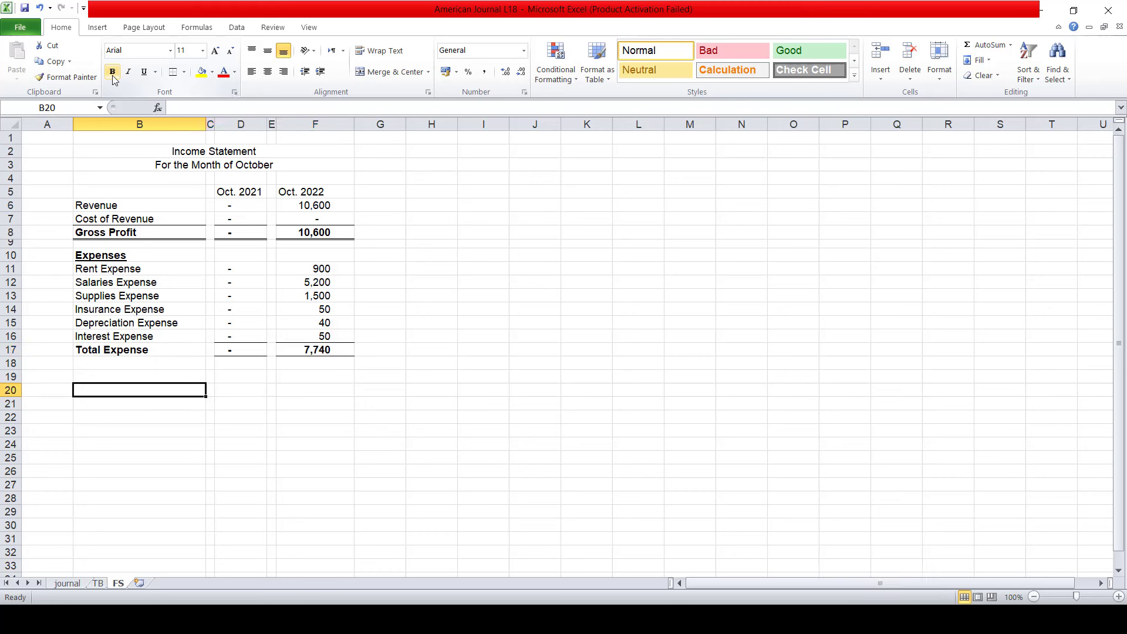
{"action": "key", "text": "Up"}
{"action": "key", "text": "Up"}
{"action": "key", "text": "Up"}
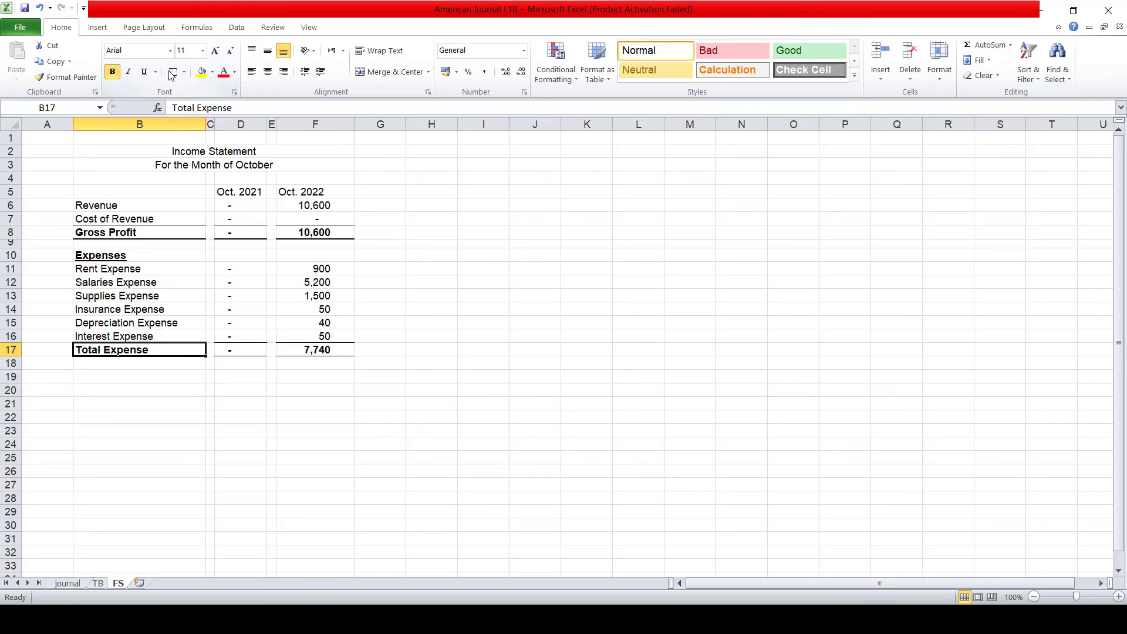
{"action": "left_click", "coordinate": [171, 73]}
{"action": "key", "text": "Down"}
{"action": "key", "text": "Down"}
{"action": "key", "text": "Down"}
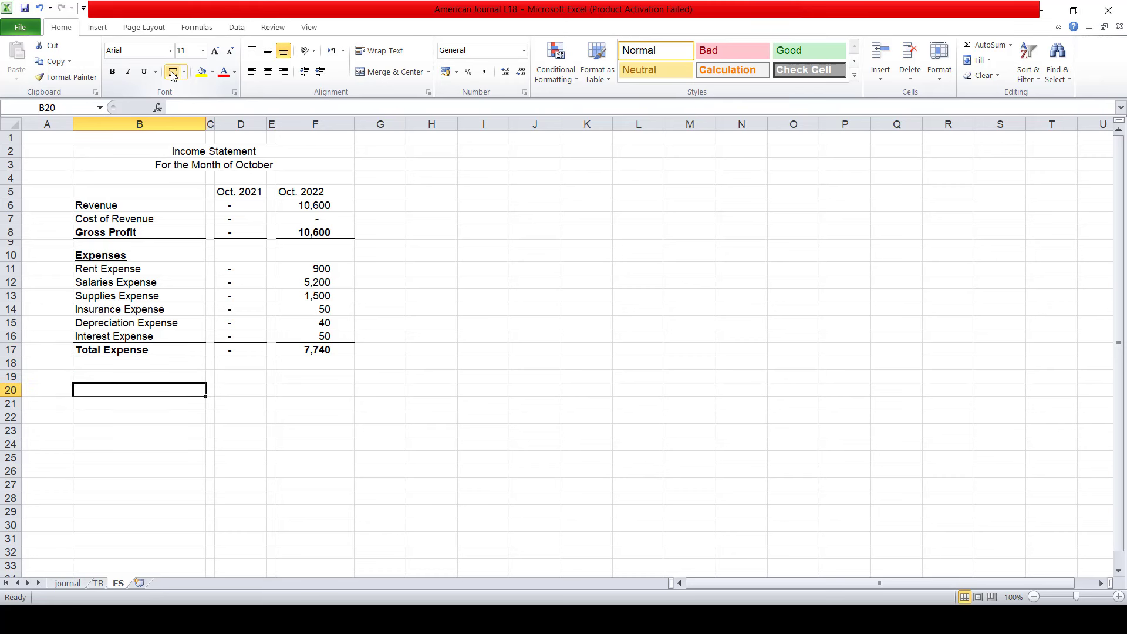
{"action": "key", "text": "Up"}
{"action": "key", "text": "Up"}
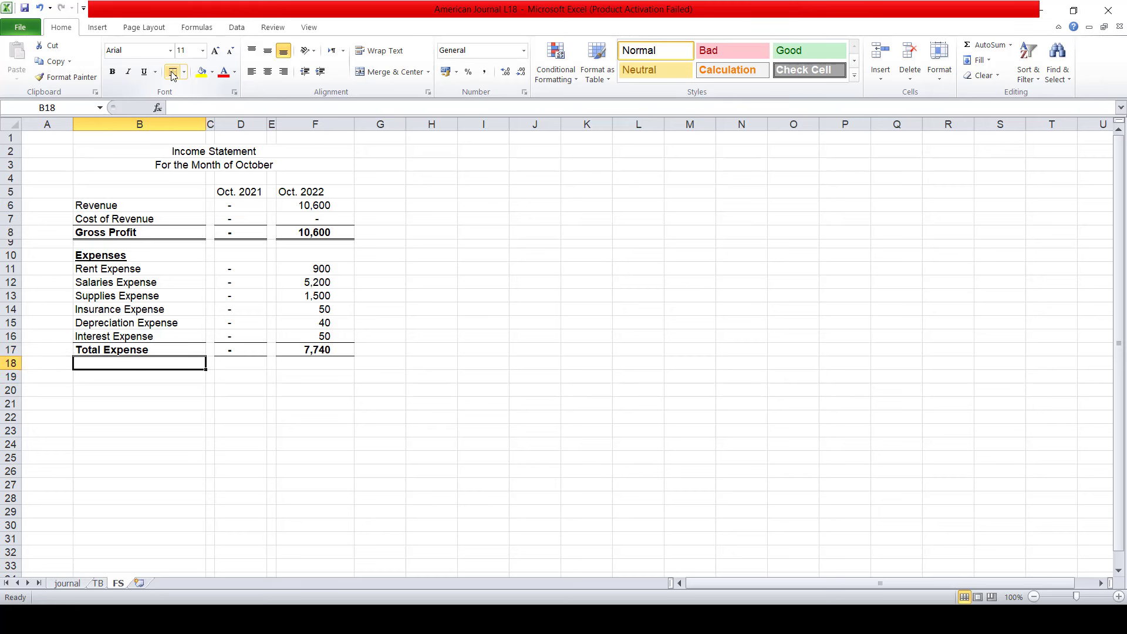
{"action": "key", "text": "Down"}
Label B19 'Net profit' and enter =+D8-D17 in D19, copied to F19 (2,860)
{"action": "type", "text": "N"}
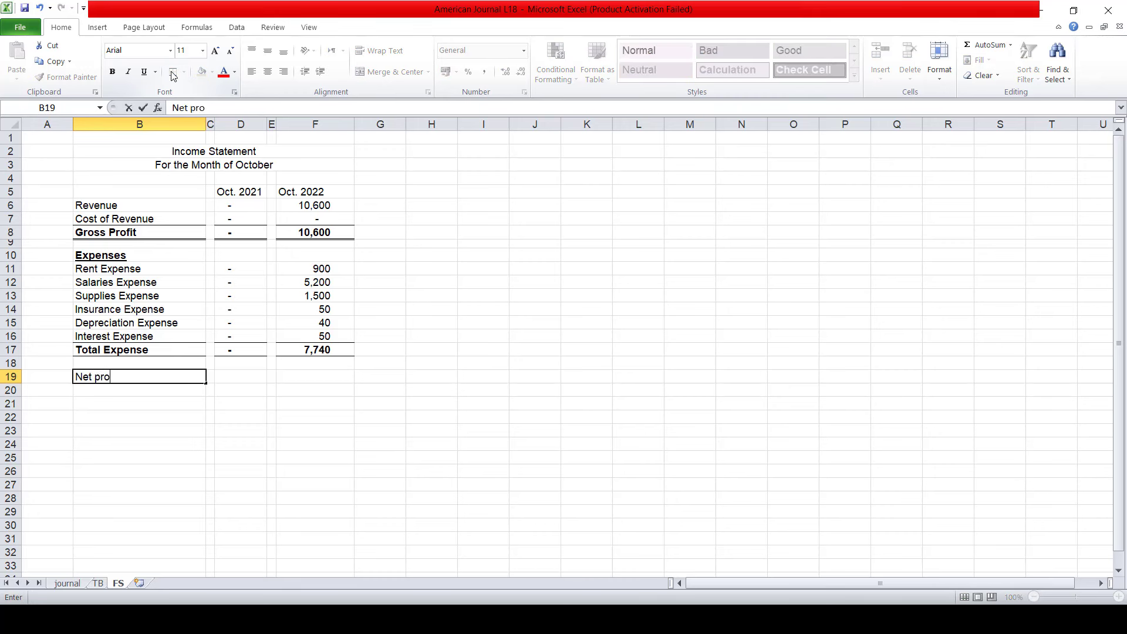
{"action": "key", "text": "Return"}
{"action": "key", "text": "Up"}
{"action": "key", "text": "Right"}
{"action": "key", "text": "Right"}
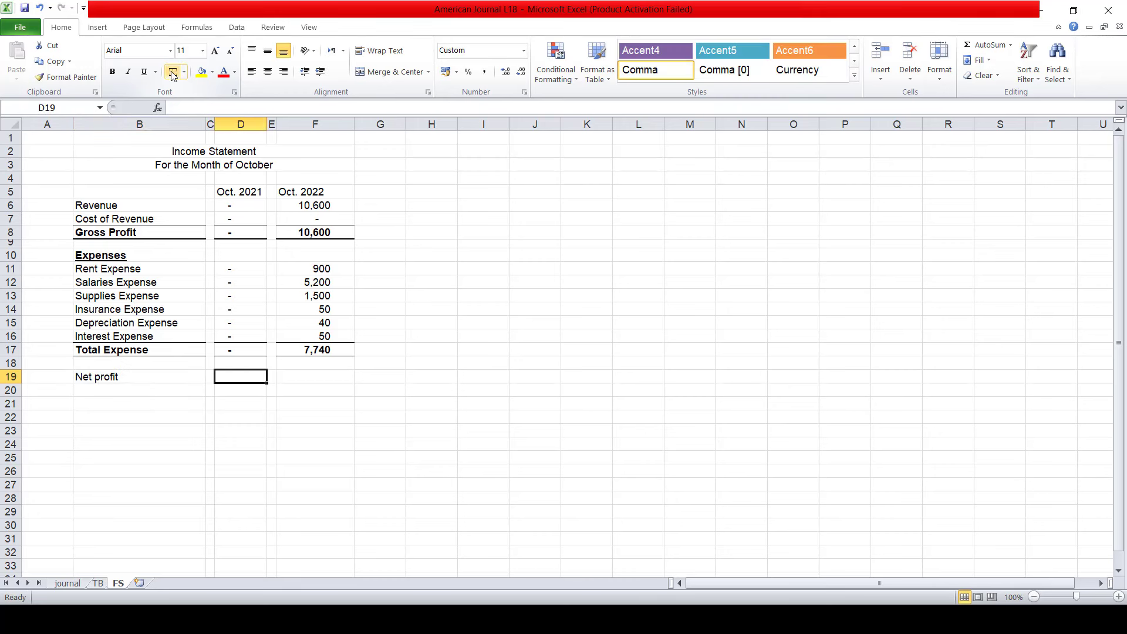
{"action": "type", "text": "+"}
{"action": "key", "text": "Up"}
{"action": "key", "text": "Up"}
{"action": "key", "text": "Up"}
{"action": "key", "text": "Up"}
{"action": "key", "text": "Up"}
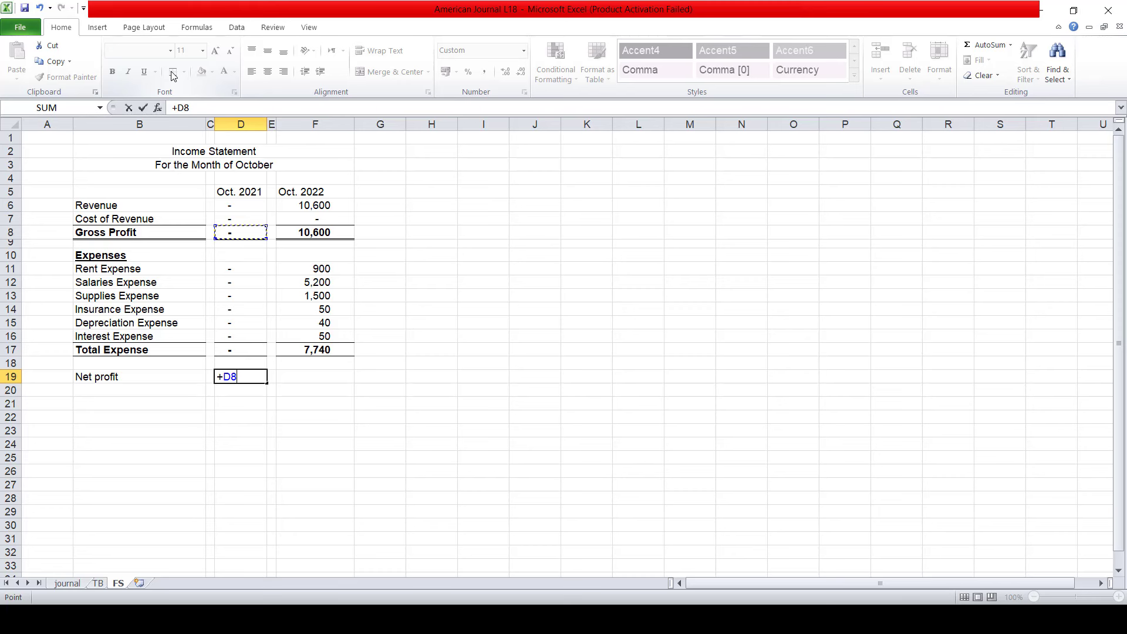
{"action": "type", "text": "-"}
{"action": "key", "text": "Up"}
{"action": "key", "text": "Up"}
{"action": "key", "text": "Return"}
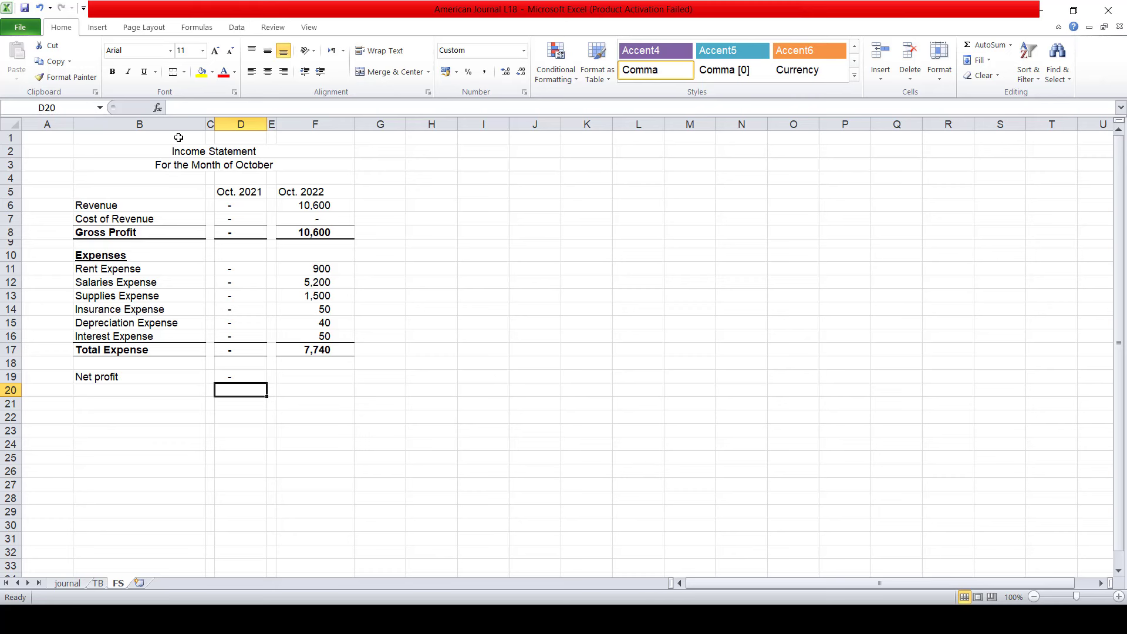
{"action": "key", "text": "Up"}
{"action": "key", "text": "ctrl+c"}
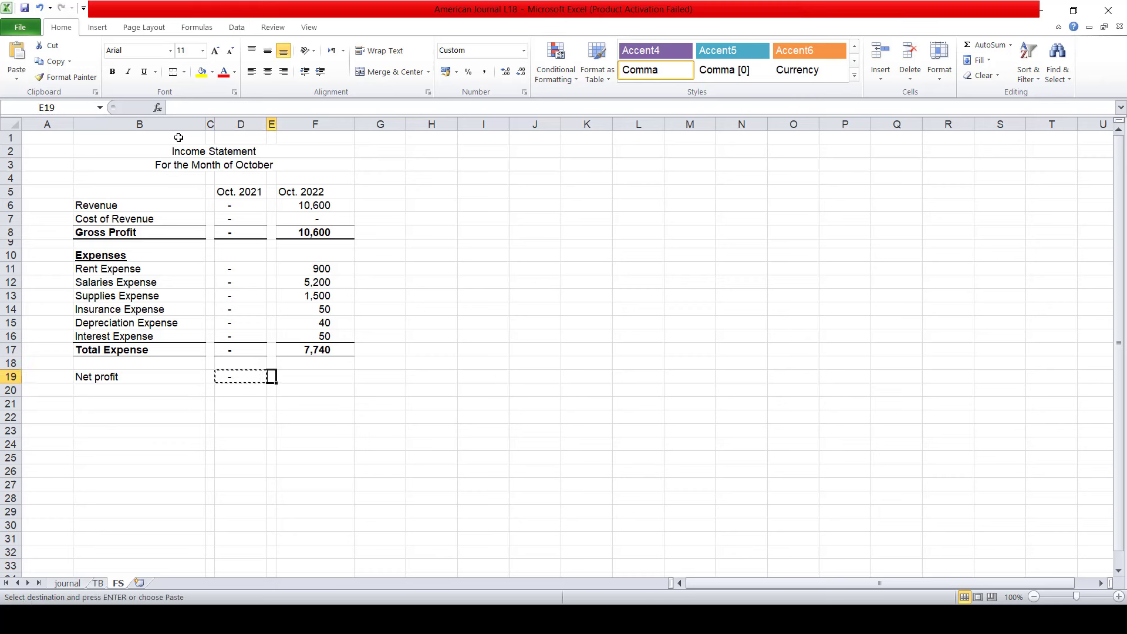
{"action": "key", "text": "Right"}
{"action": "key", "text": "Right"}
{"action": "key", "text": "ctrl+v"}
Copy the Gross Profit row's formatting onto the Net profit row with Format Painter
{"action": "key", "text": "Left"}
{"action": "key", "text": "Left"}
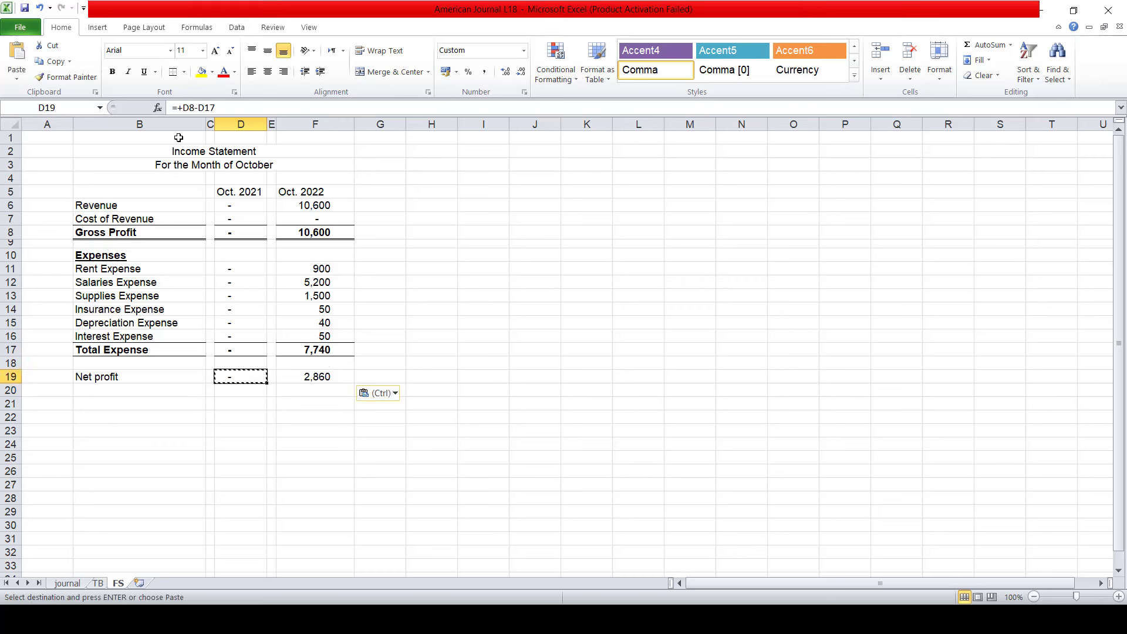
{"action": "key", "text": "Escape"}
{"action": "key", "text": "Left"}
{"action": "key", "text": "Left"}
{"action": "key", "text": "Left"}
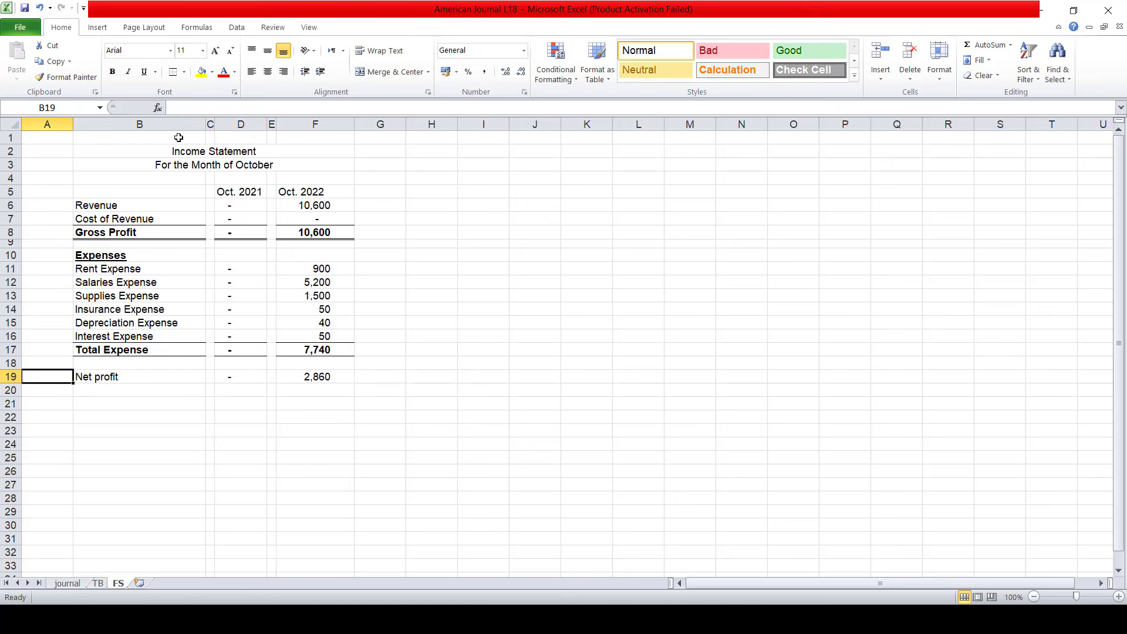
{"action": "key", "text": "Right"}
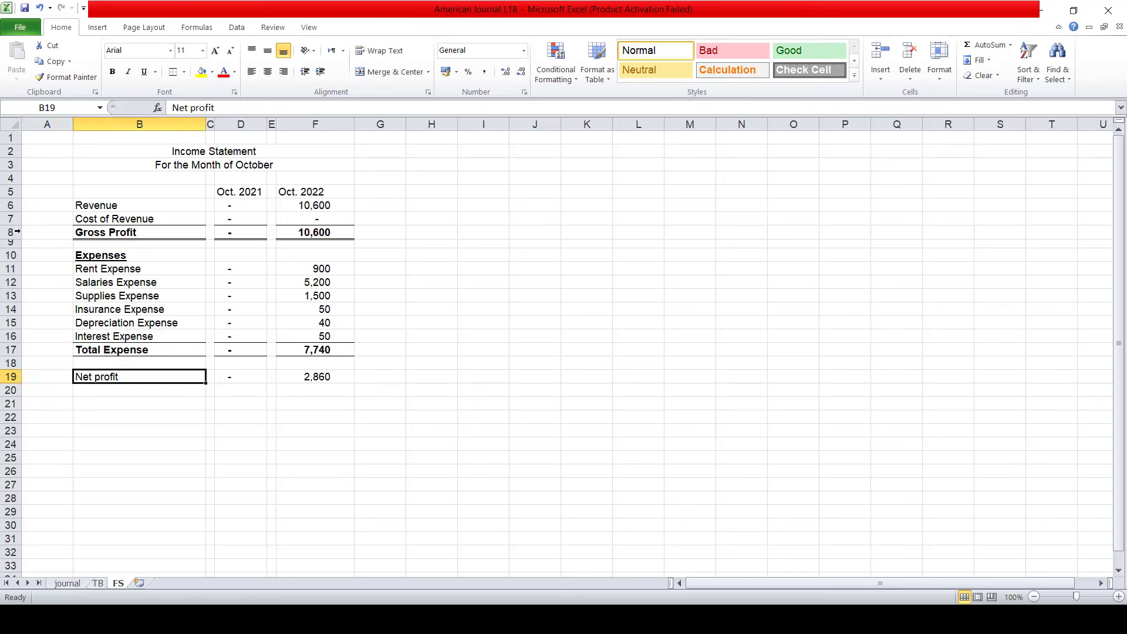
{"action": "left_click", "coordinate": [15, 232]}
{"action": "left_click", "coordinate": [65, 76]}
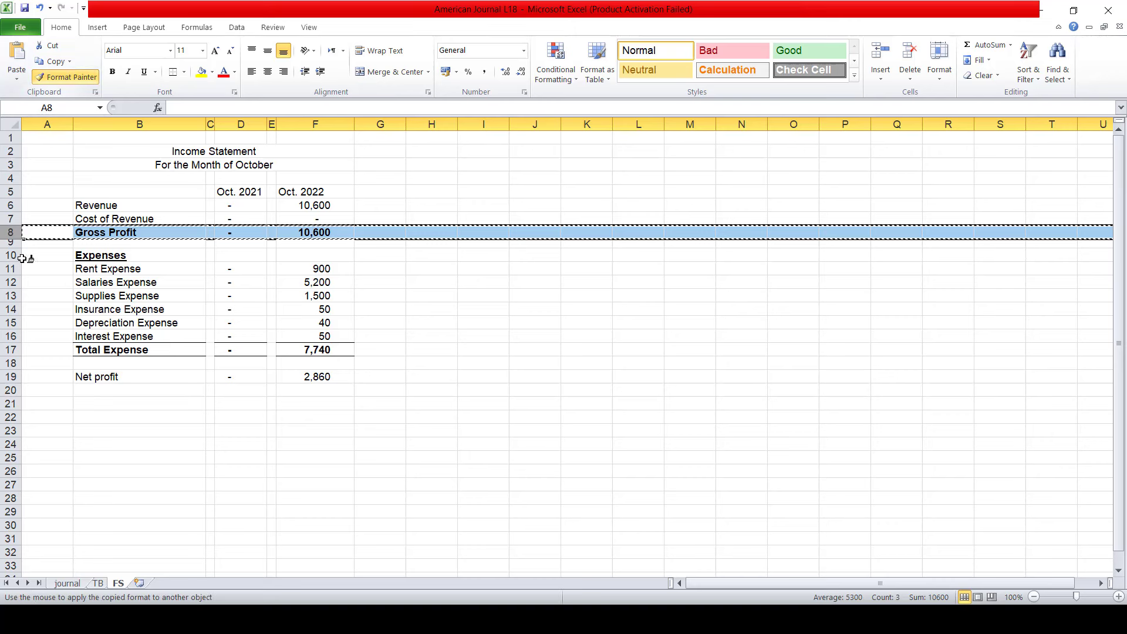
{"action": "left_click", "coordinate": [15, 376]}
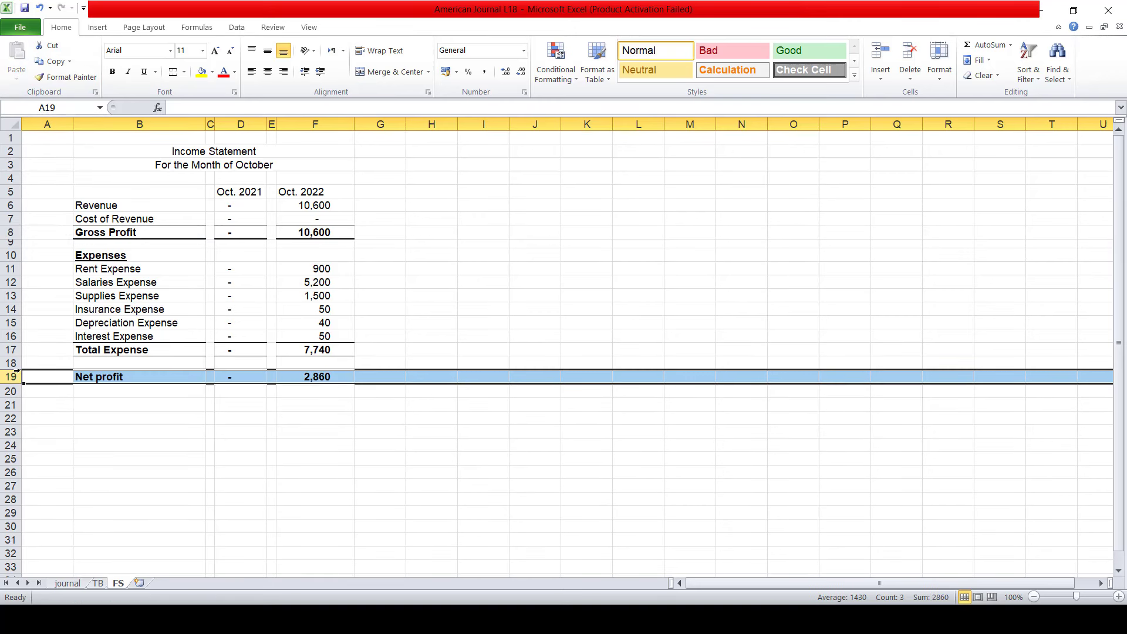
{"action": "left_click", "coordinate": [149, 379]}
{"action": "left_click", "coordinate": [255, 435]}
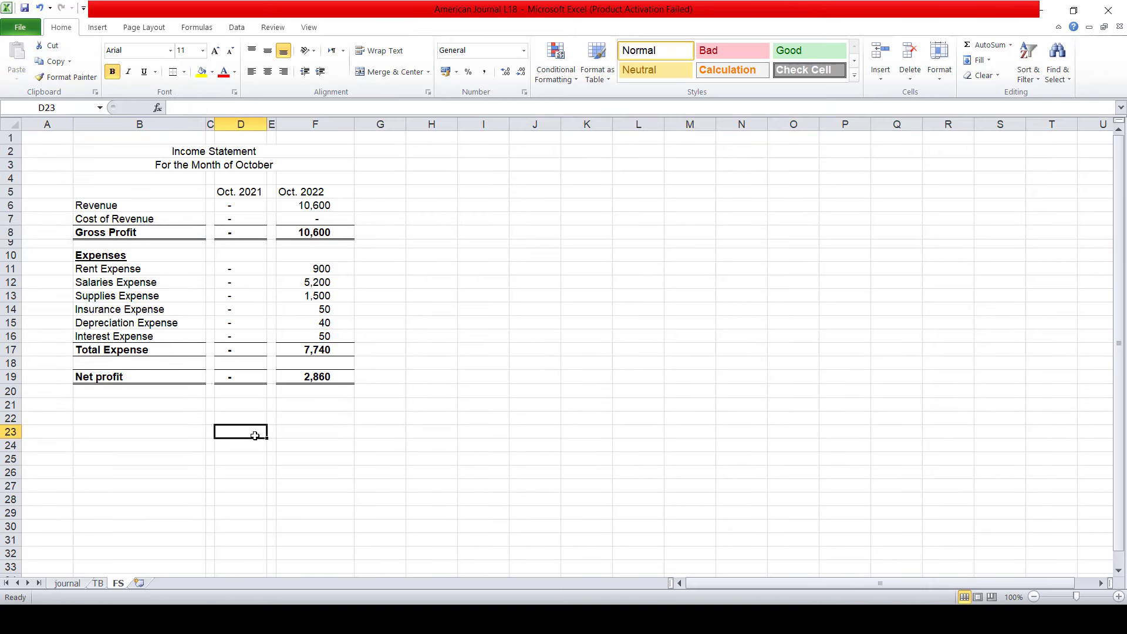
Check the net profit formulas in D19 and F19
{"action": "key", "text": "Right"}
{"action": "key", "text": "Right"}
{"action": "key", "text": "Right"}
{"action": "key", "text": "Right"}
{"action": "key", "text": "Up"}
{"action": "key", "text": "Left"}
{"action": "key", "text": "Up"}
{"action": "key", "text": "Up"}
{"action": "key", "text": "Left"}
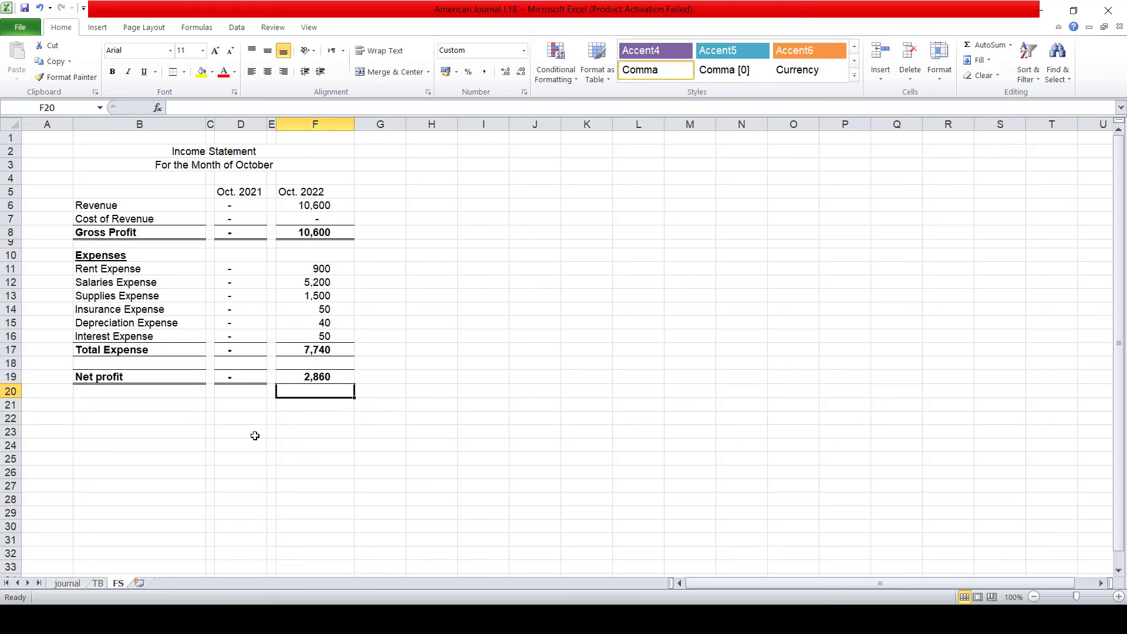
{"action": "key", "text": "Up"}
{"action": "key", "text": "Left"}
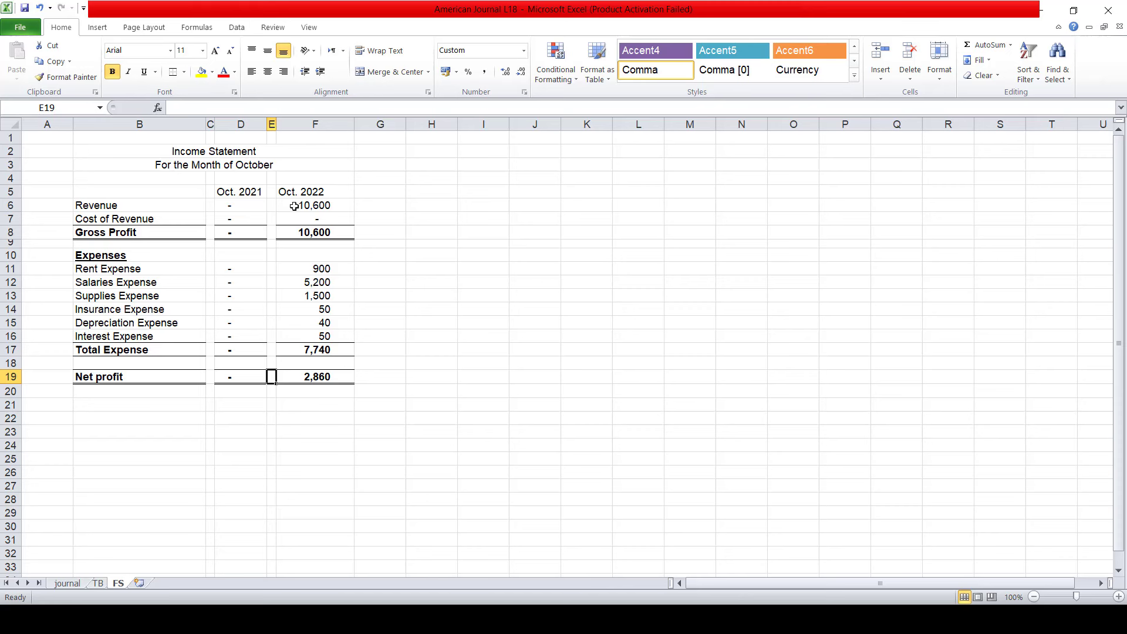
{"action": "left_click", "coordinate": [317, 380]}
{"action": "left_click", "coordinate": [248, 377]}
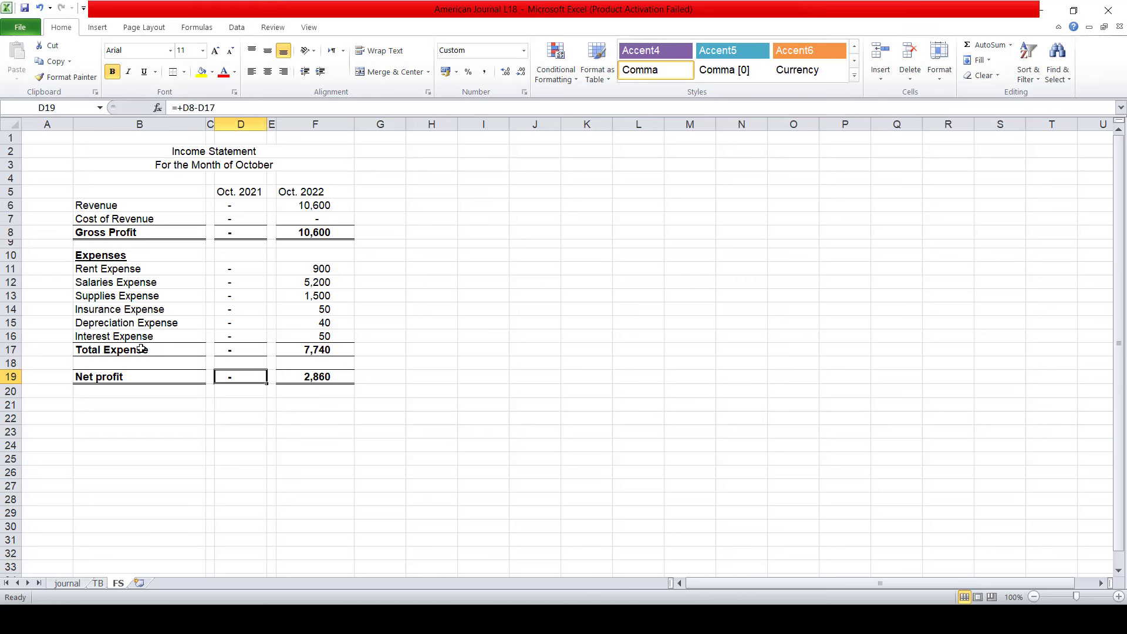
{"action": "left_click", "coordinate": [309, 378]}
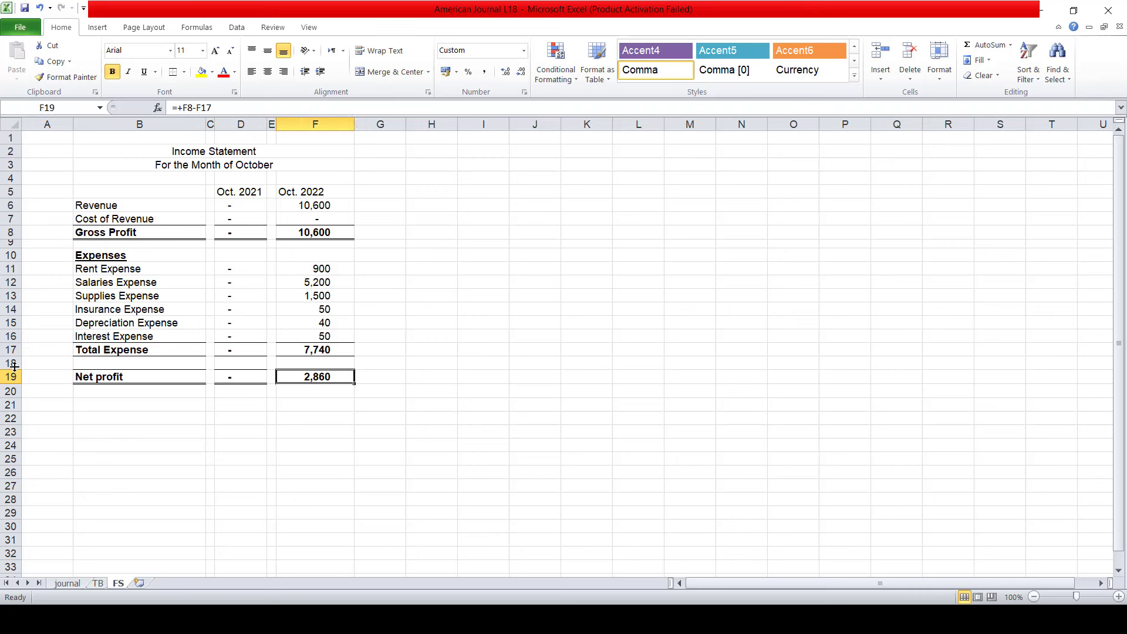
Shrink the empty row 18 into a thin spacer row
{"action": "left_click_drag", "start_coordinate": [14, 368], "coordinate": [15, 362]}
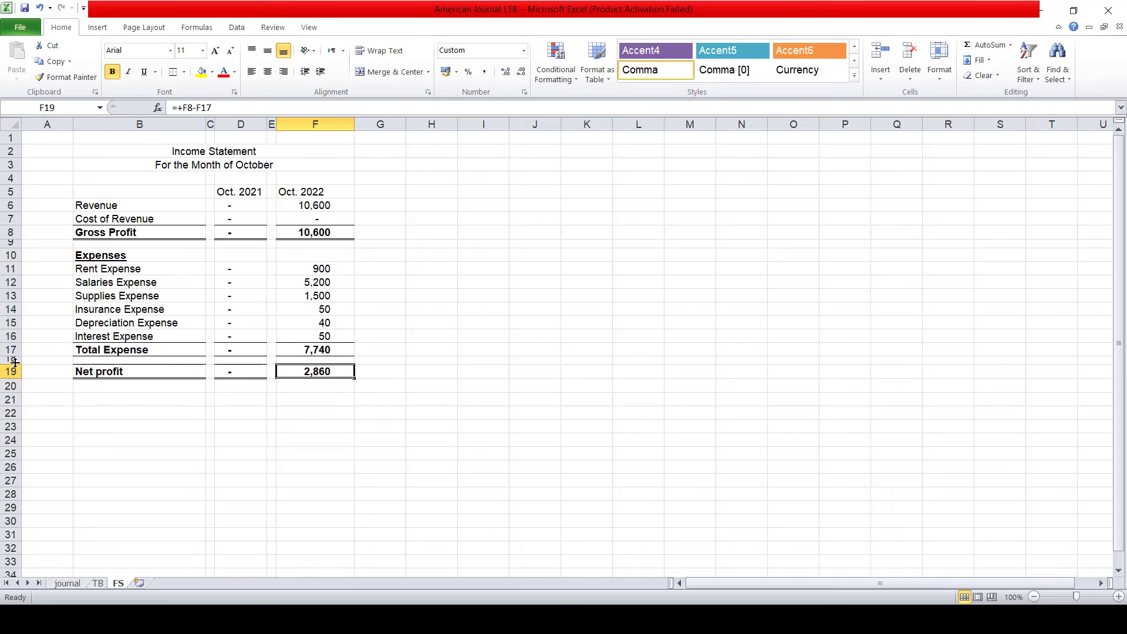
{"action": "left_click", "coordinate": [244, 434]}
{"action": "key", "text": "Up"}
{"action": "key", "text": "Up"}
{"action": "key", "text": "Up"}
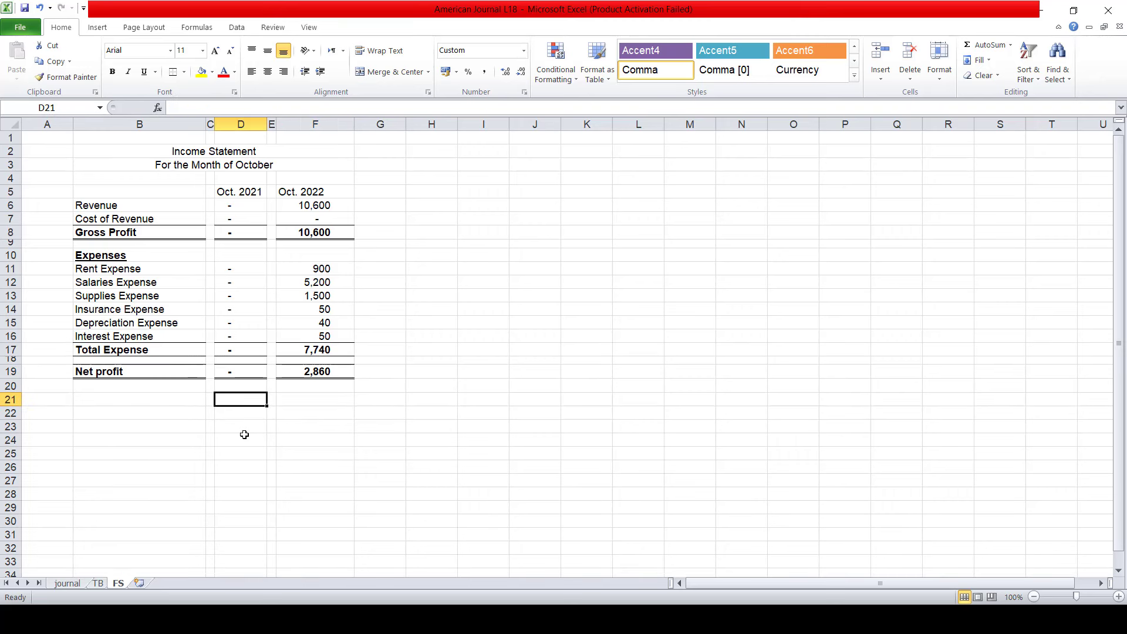
{"action": "key", "text": "Right"}
{"action": "key", "text": "Right"}
{"action": "key", "text": "Up"}
{"action": "key", "text": "Up"}
{"action": "key", "text": "Up"}
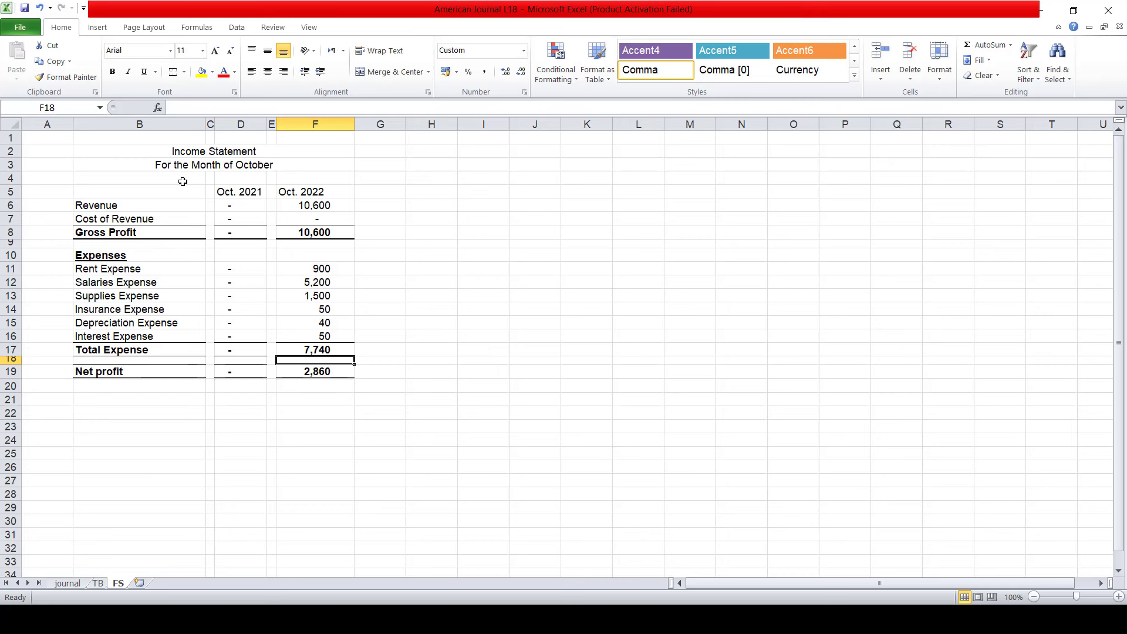
{"action": "left_click_drag", "start_coordinate": [152, 235], "coordinate": [328, 233]}
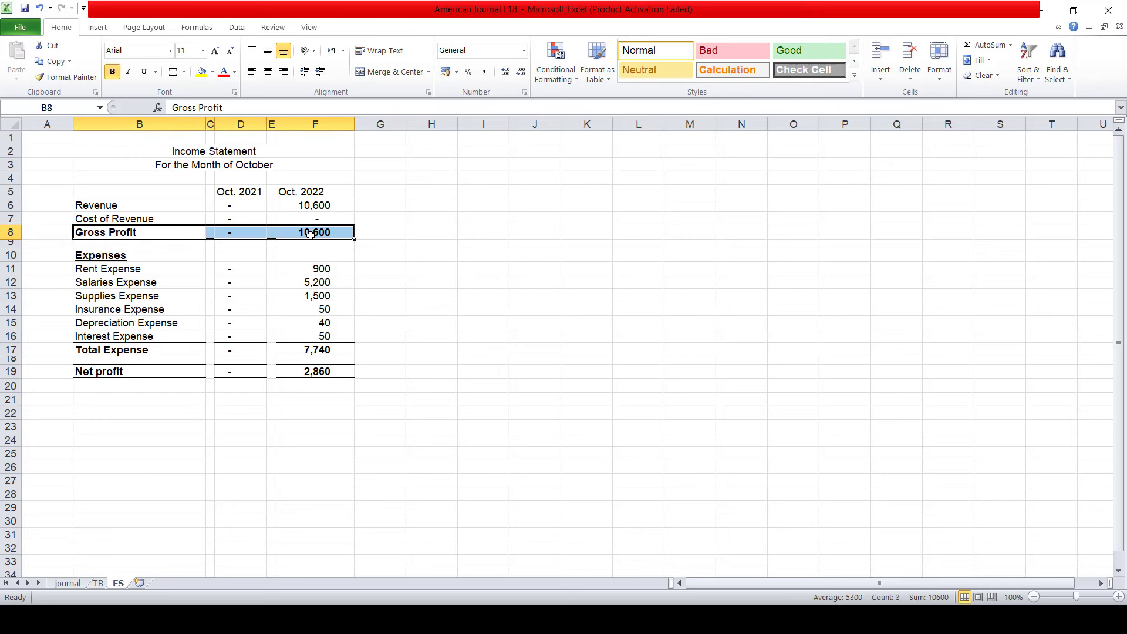
Apply gray fill to B8:F8, B19:F19 and B17:F17
{"action": "left_click", "coordinate": [215, 74]}
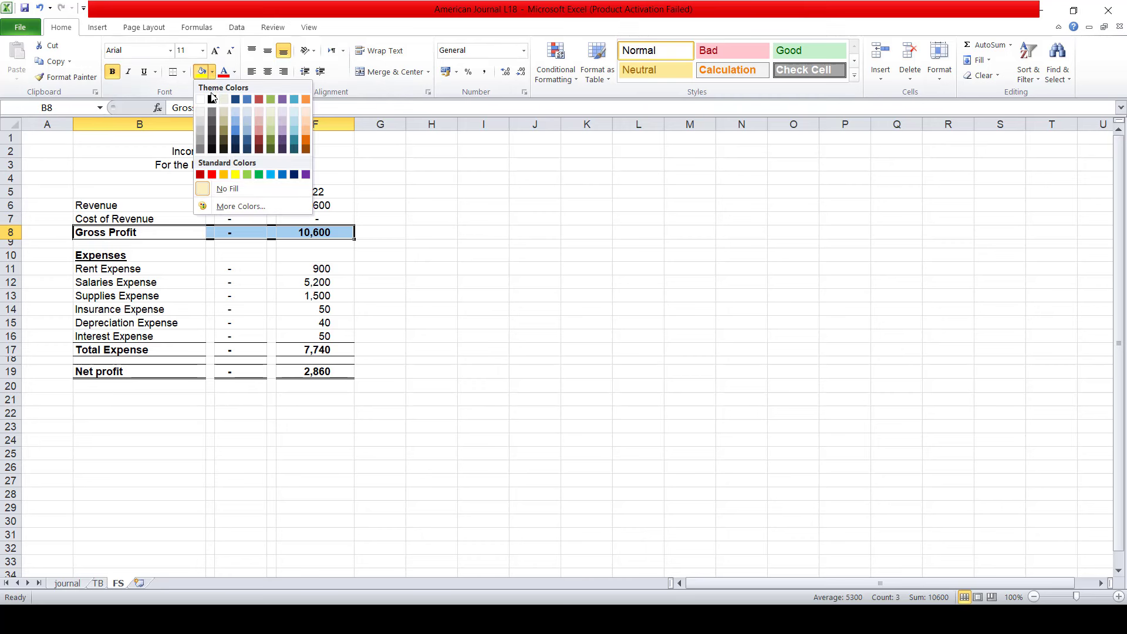
{"action": "left_click", "coordinate": [201, 123]}
{"action": "key", "text": "Down"}
{"action": "key", "text": "Down"}
{"action": "key", "text": "Down"}
{"action": "key", "text": "Down"}
{"action": "key", "text": "Down"}
{"action": "key", "text": "Down"}
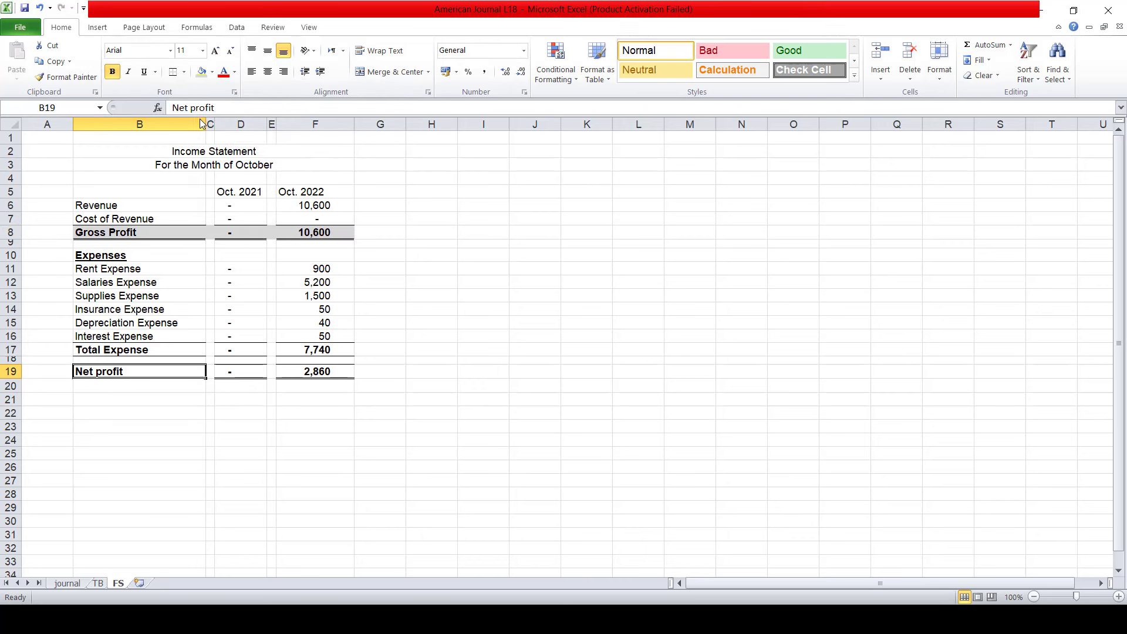
{"action": "key", "text": "shift+Right"}
{"action": "key", "text": "shift+Right"}
{"action": "key", "text": "shift+Right"}
{"action": "key", "text": "shift+Right"}
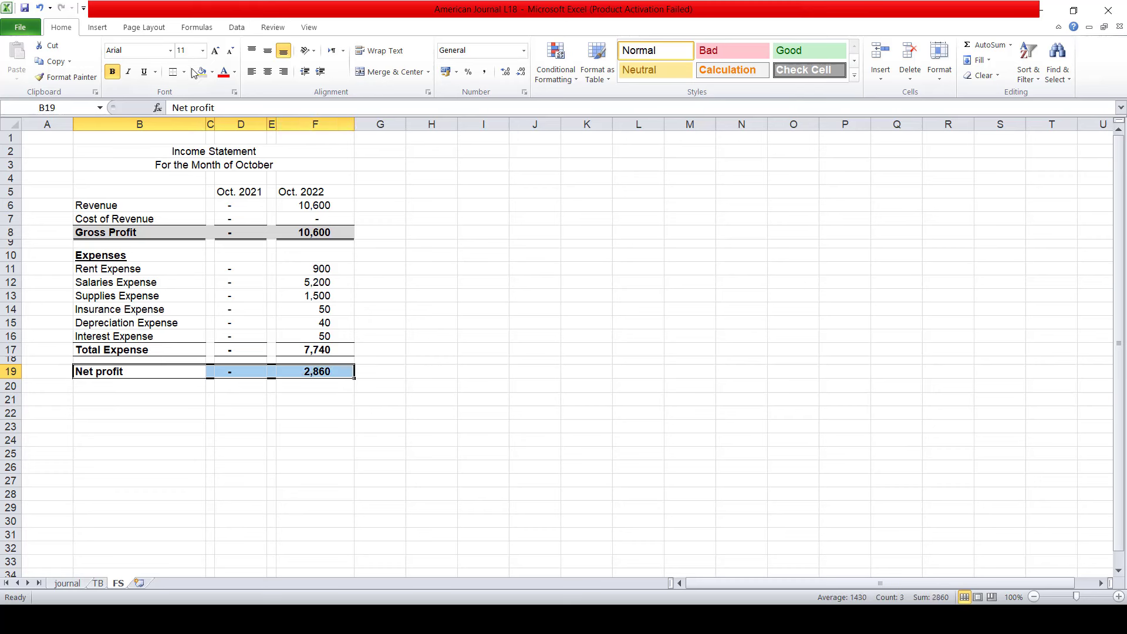
{"action": "left_click", "coordinate": [200, 73]}
{"action": "key", "text": "Up"}
{"action": "key", "text": "Up"}
{"action": "key", "text": "shift+Right"}
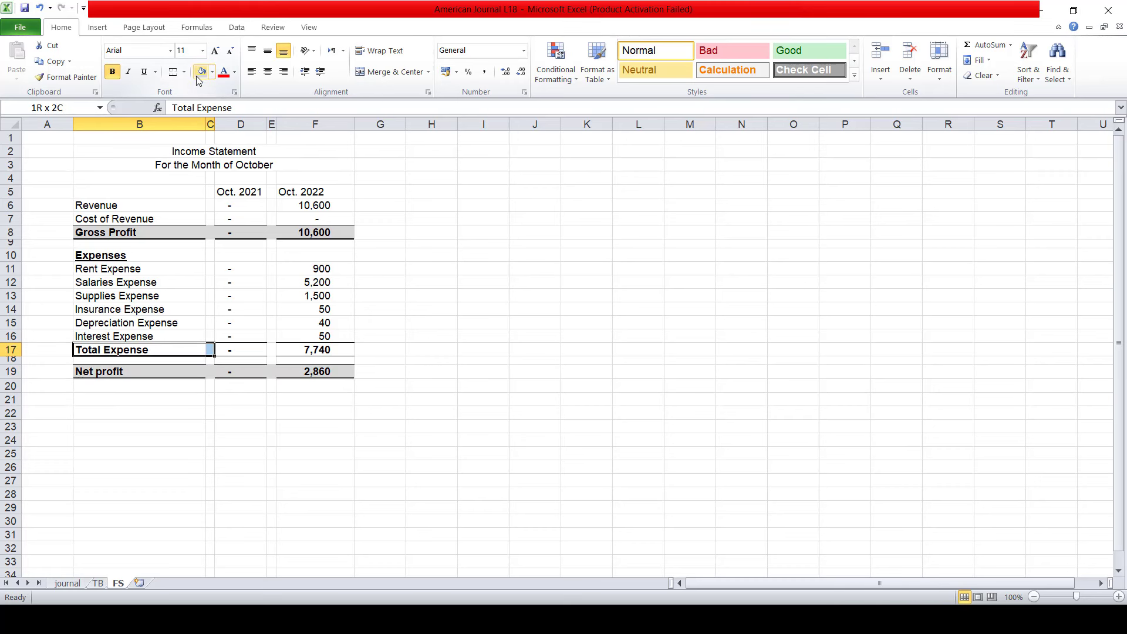
{"action": "key", "text": "shift+Right"}
{"action": "key", "text": "shift+Right"}
{"action": "key", "text": "shift+Right"}
{"action": "left_click", "coordinate": [202, 71]}
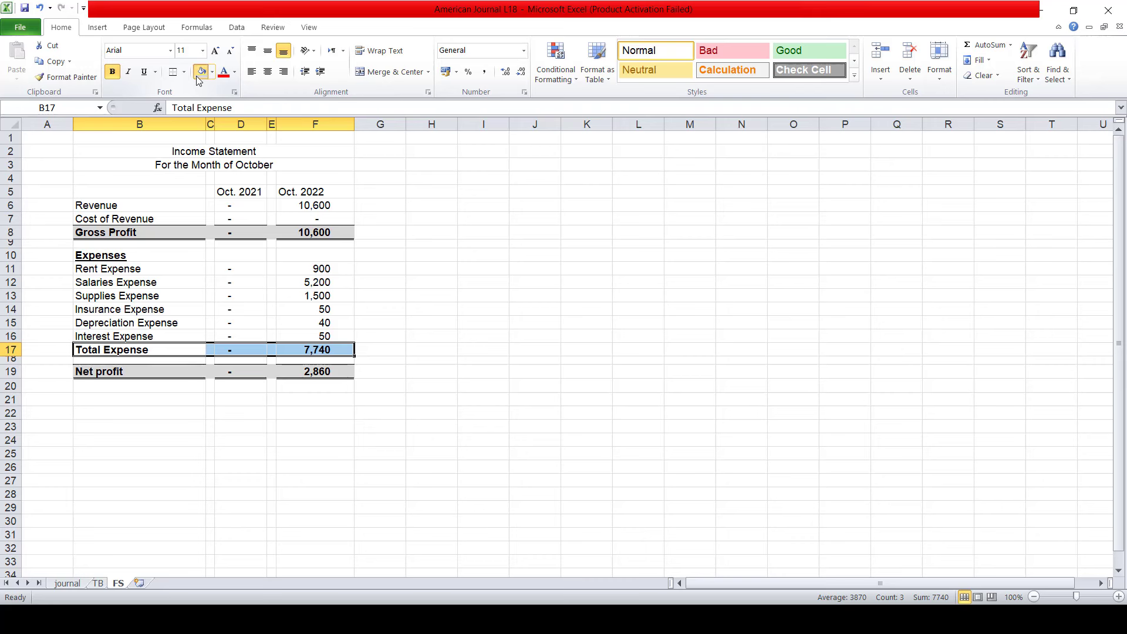
{"action": "key", "text": "Down"}
{"action": "key", "text": "Down"}
{"action": "key", "text": "Down"}
{"action": "key", "text": "Up"}
{"action": "key", "text": "Up"}
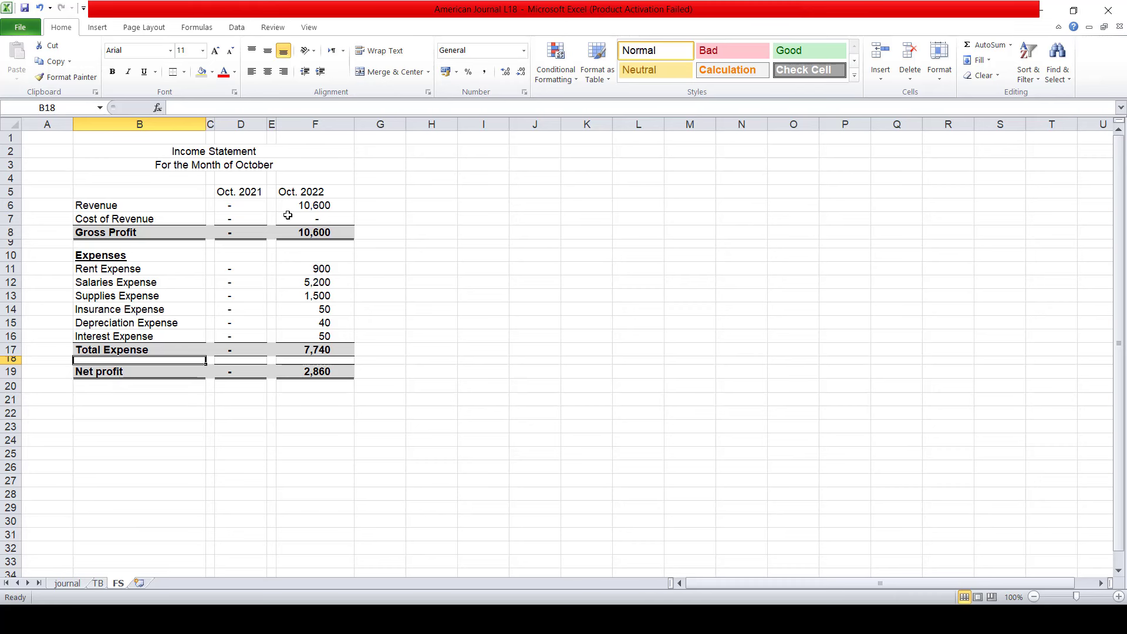
Bold the B2:F3 title at size 12, bold the Oct. 2021 and Oct. 2022 headers, and widen column B
{"action": "left_click_drag", "start_coordinate": [215, 151], "coordinate": [215, 165]}
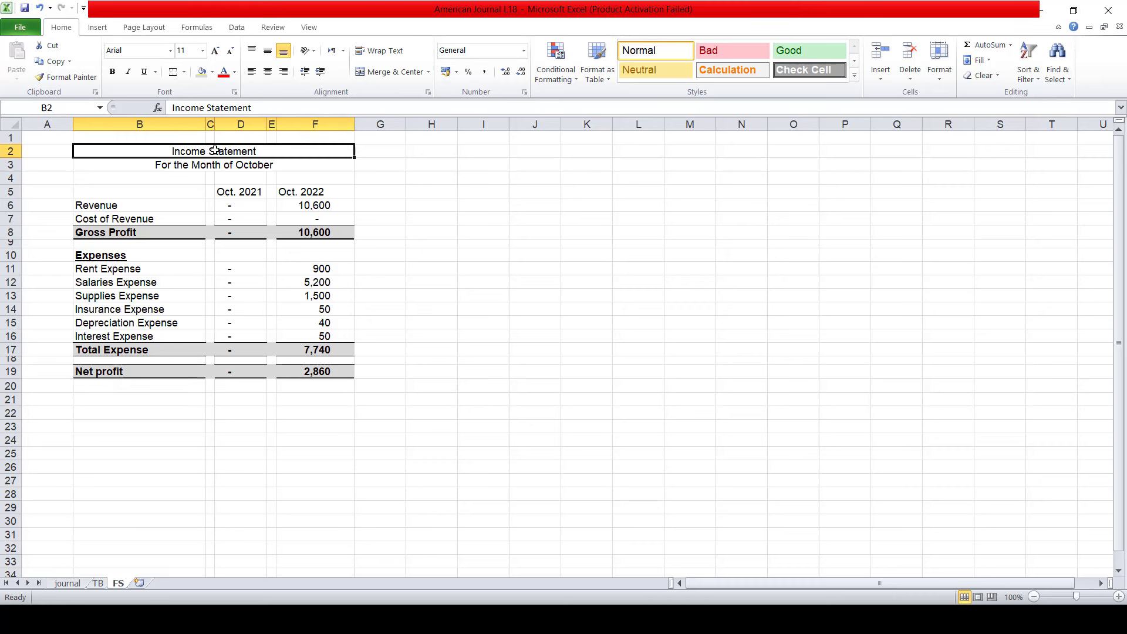
{"action": "left_click", "coordinate": [113, 71]}
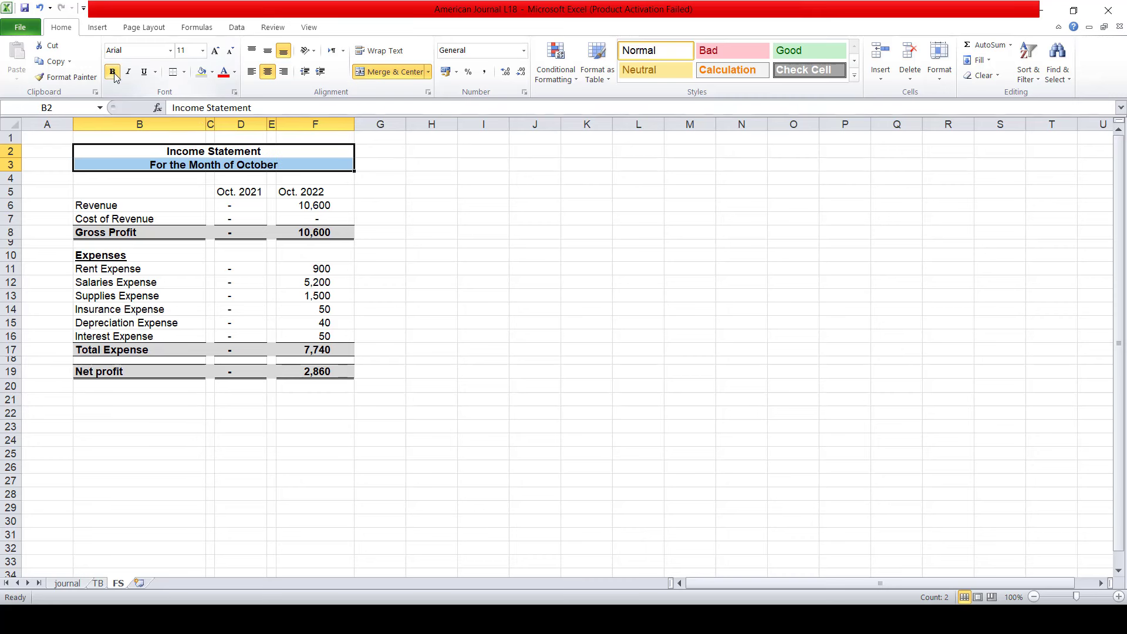
{"action": "left_click", "coordinate": [215, 51]}
{"action": "key", "text": "Down"}
{"action": "key", "text": "Down"}
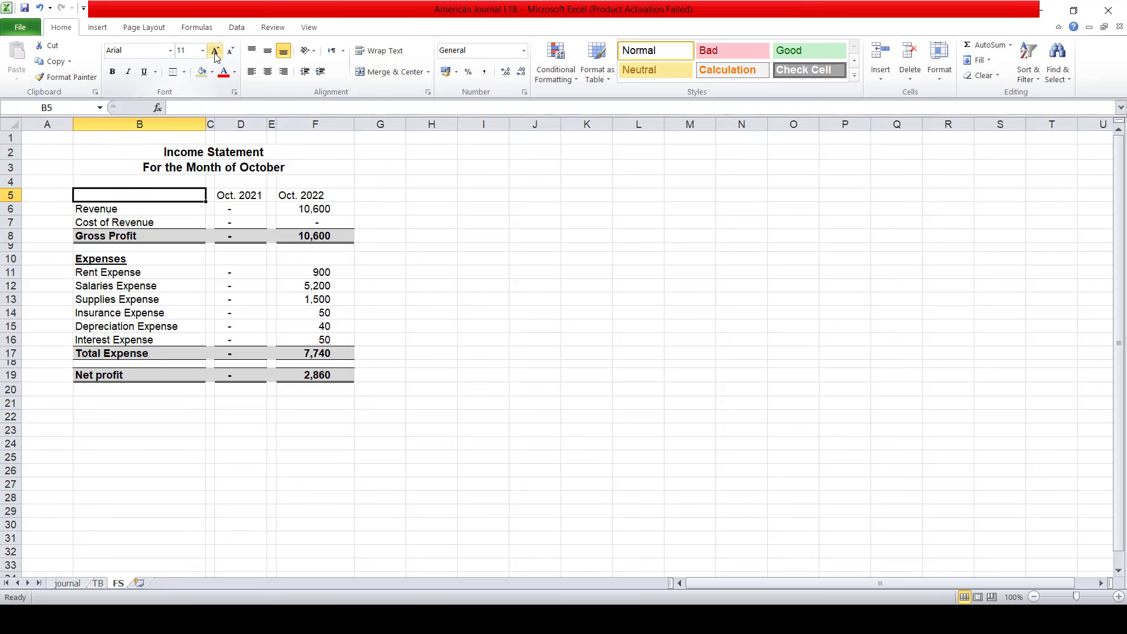
{"action": "key", "text": "Right"}
{"action": "key", "text": "Right"}
{"action": "key", "text": "shift+Right"}
{"action": "key", "text": "shift+Right"}
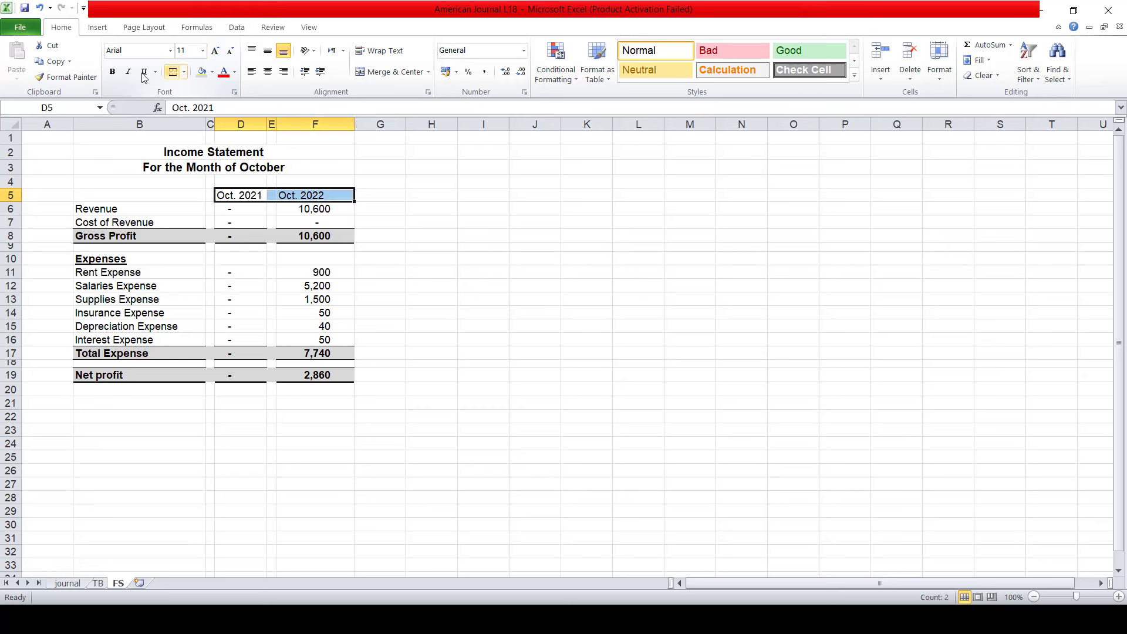
{"action": "left_click", "coordinate": [112, 71]}
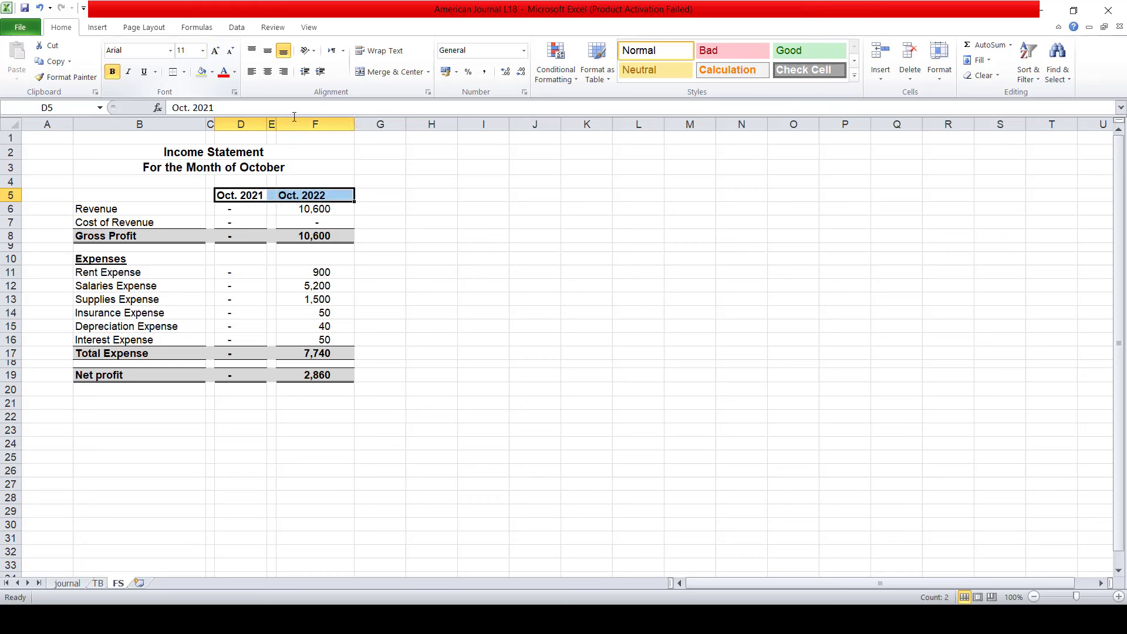
{"action": "left_click", "coordinate": [289, 260]}
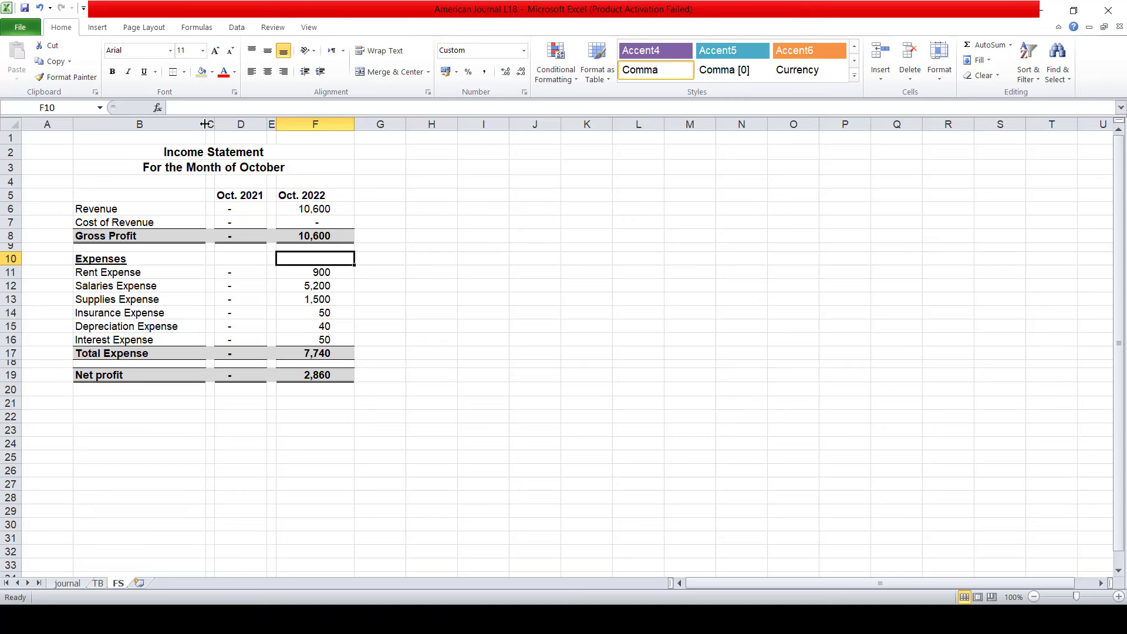
{"action": "left_click_drag", "start_coordinate": [205, 124], "coordinate": [235, 124]}
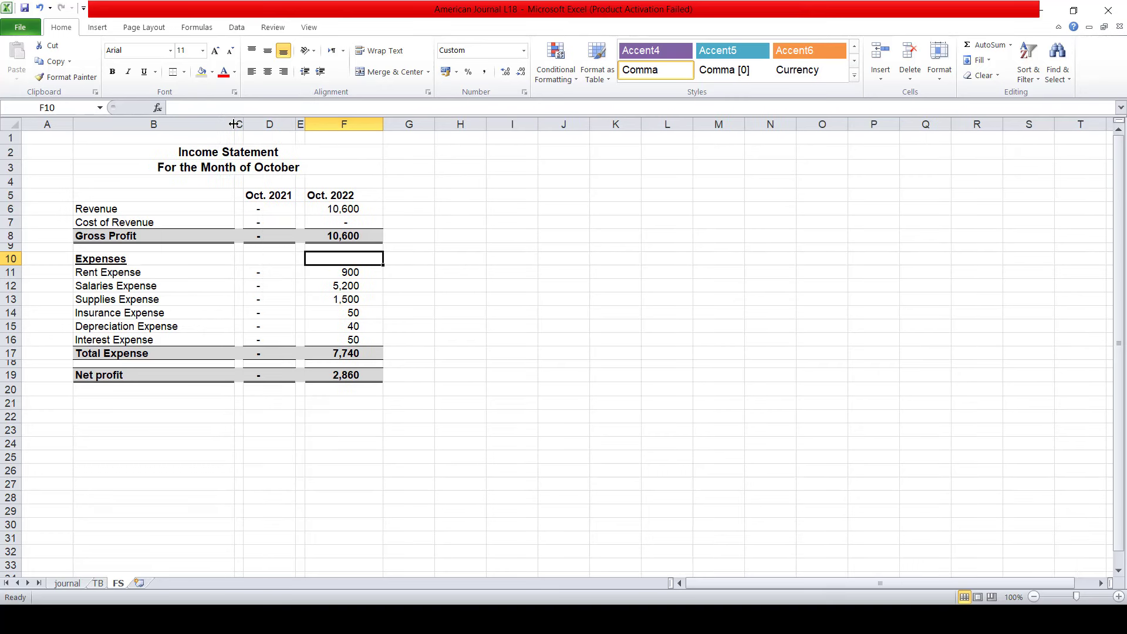
Set B2:F19 as the print area and preview the printout
{"action": "left_click_drag", "start_coordinate": [285, 154], "coordinate": [277, 378]}
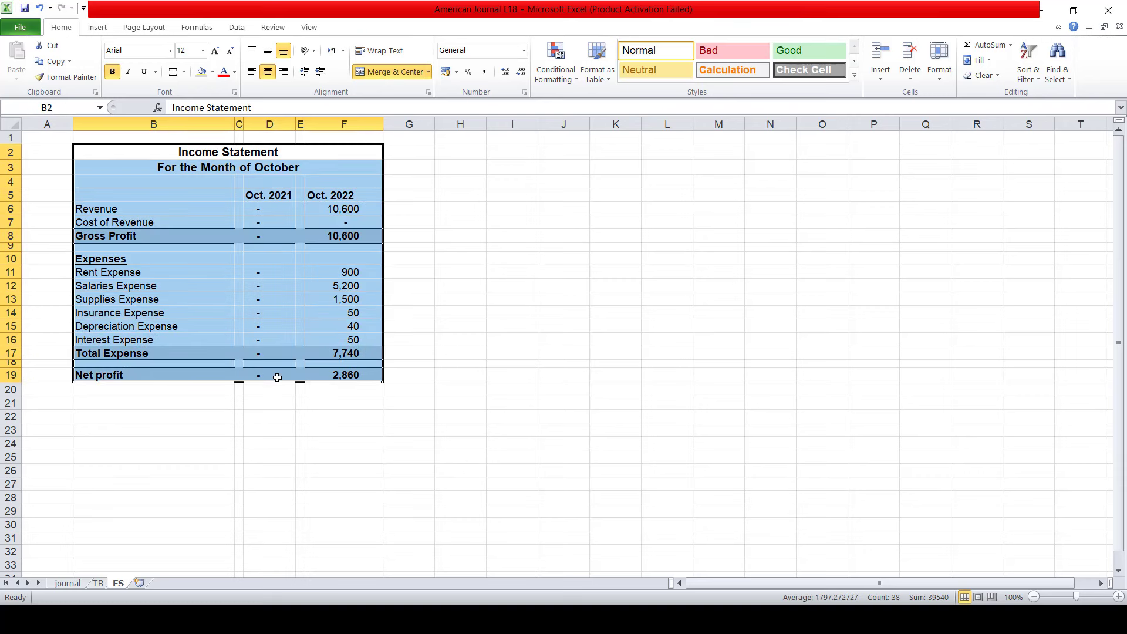
{"action": "left_click", "coordinate": [144, 28]}
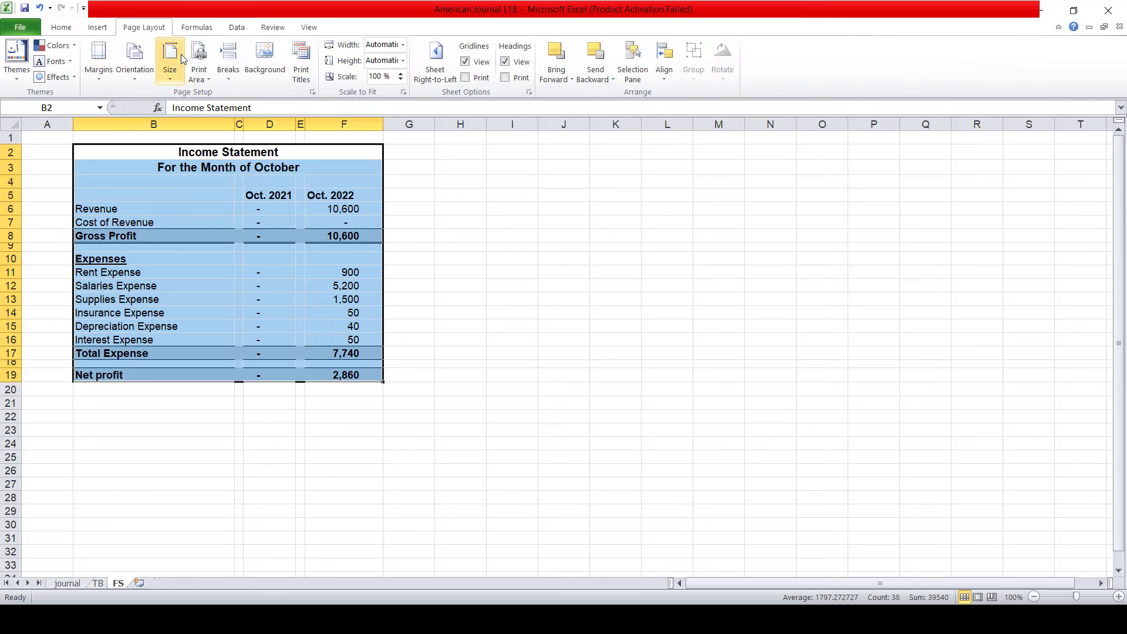
{"action": "left_click", "coordinate": [199, 72]}
{"action": "left_click", "coordinate": [214, 95]}
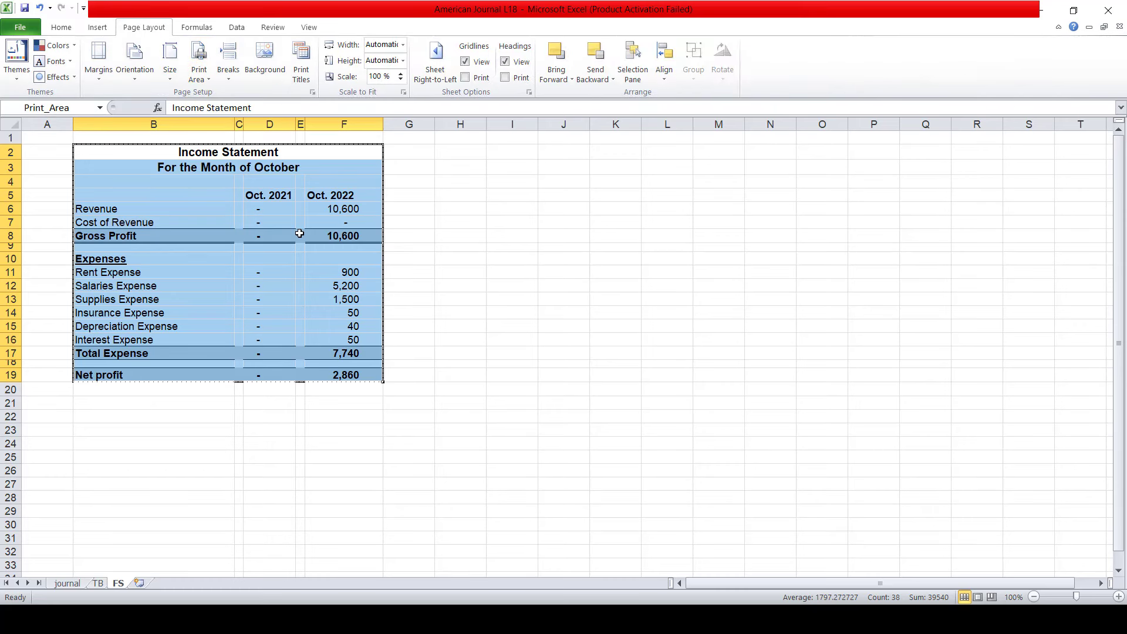
{"action": "key", "text": "ctrl+p"}
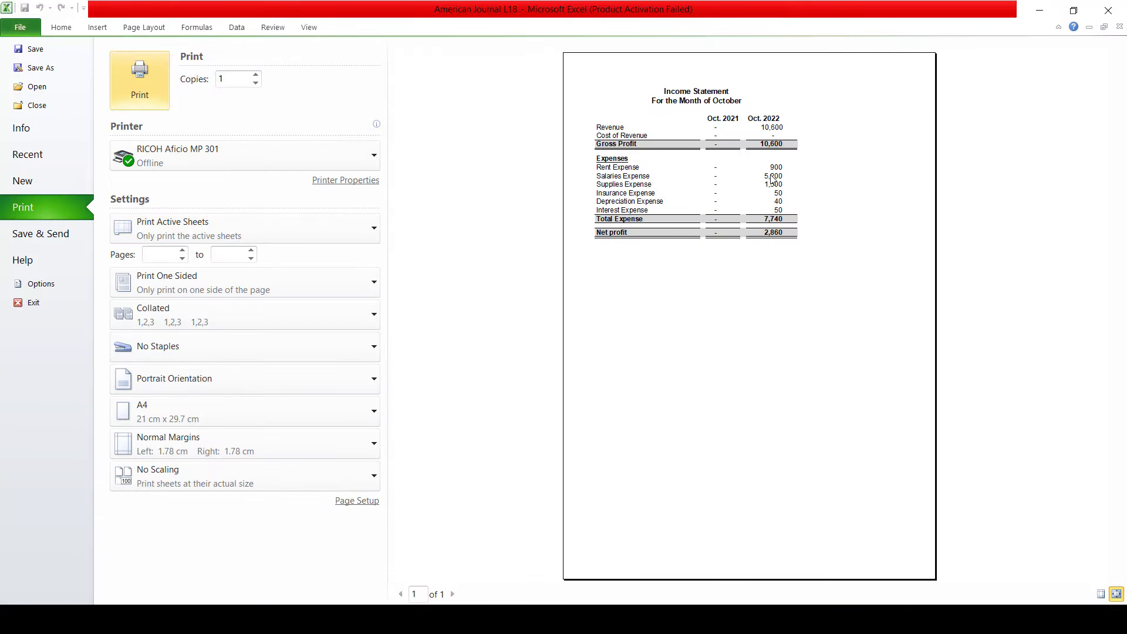
Turn on horizontal centering in Page Setup's Margins settings, then return to the FS worksheet
{"action": "left_click", "coordinate": [352, 500]}
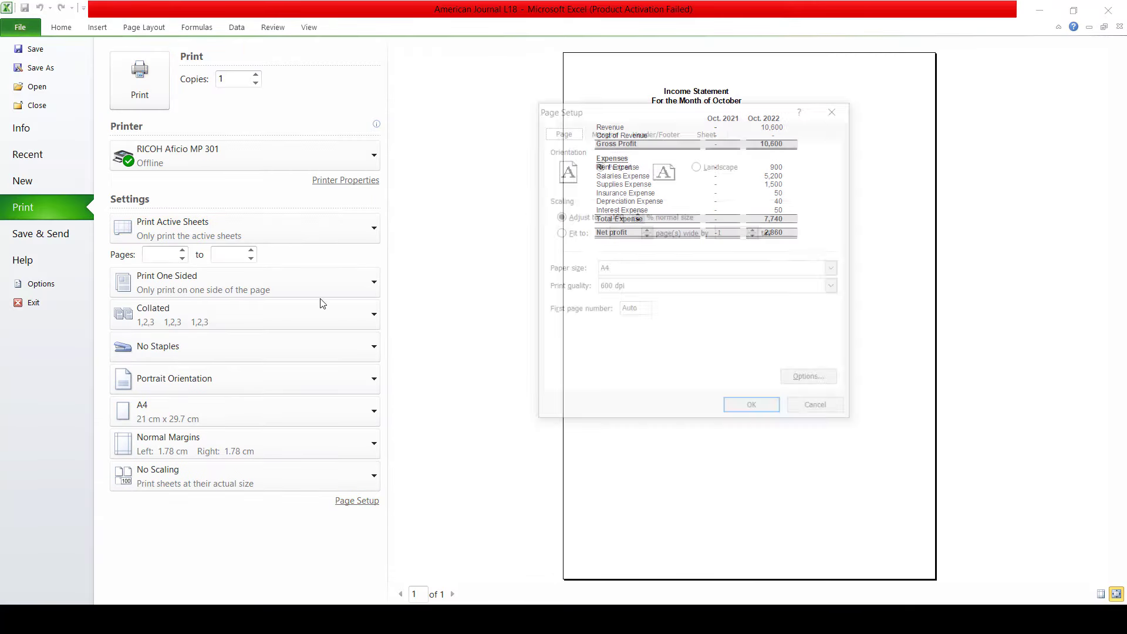
{"action": "left_click", "coordinate": [595, 130]}
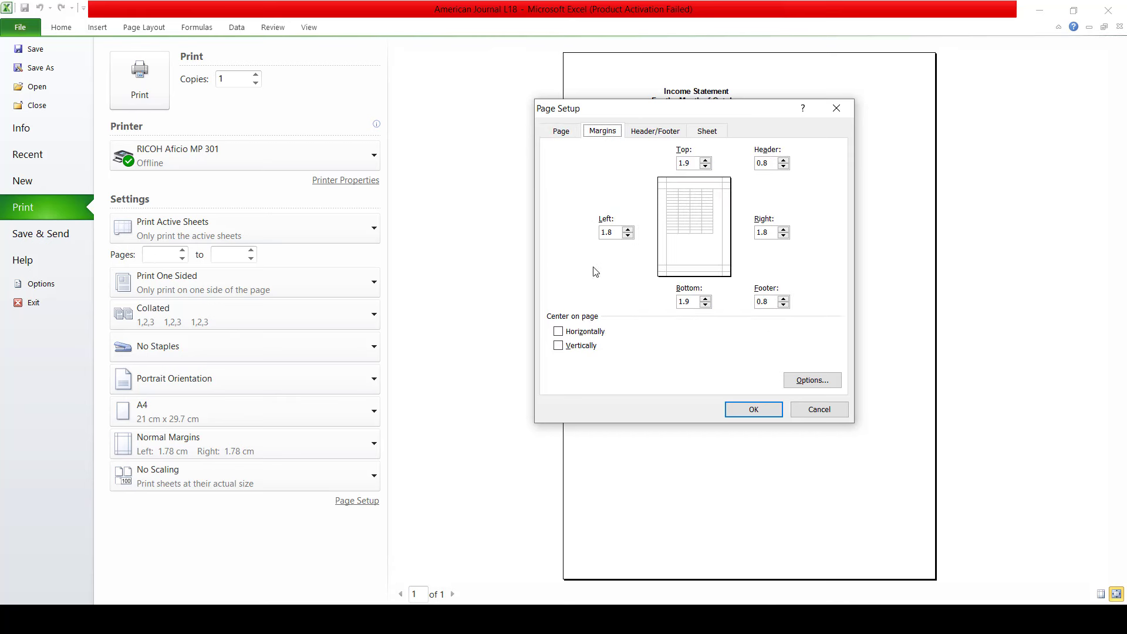
{"action": "left_click", "coordinate": [586, 333]}
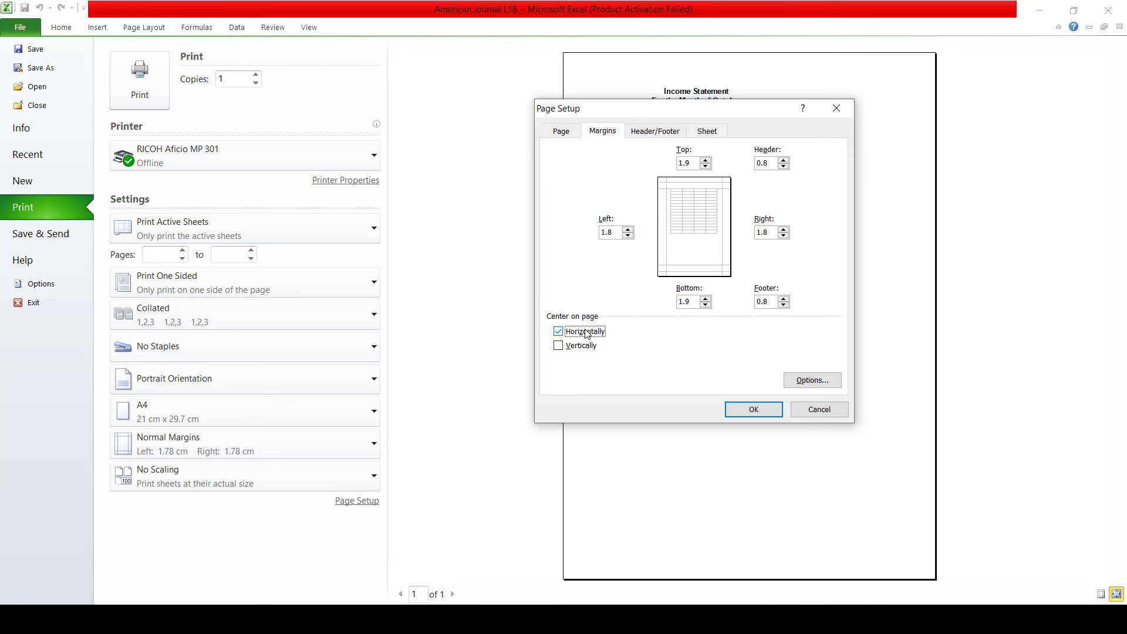
{"action": "left_click", "coordinate": [734, 408]}
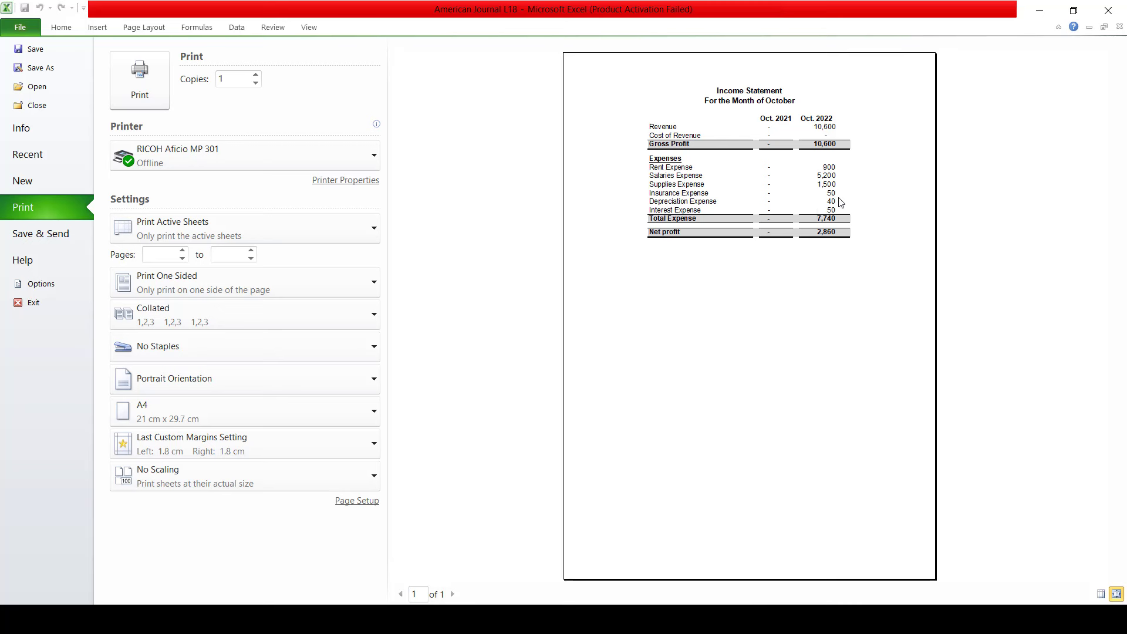
{"action": "key", "text": "Escape"}
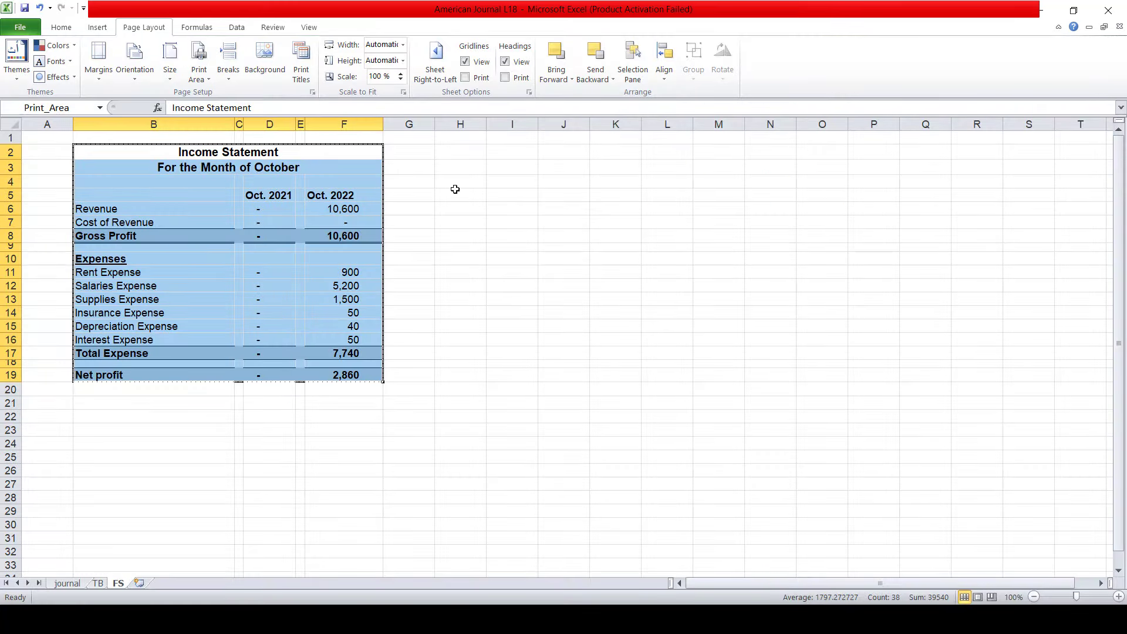
{"action": "left_click", "coordinate": [259, 235]}
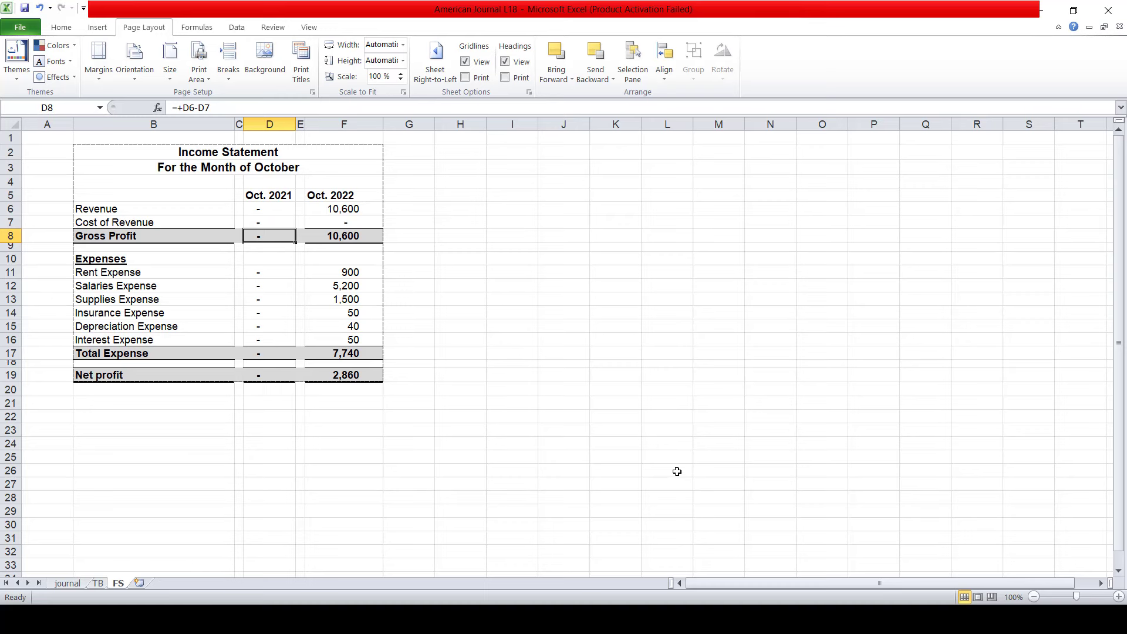
{"action": "left_click", "coordinate": [1122, 578]}
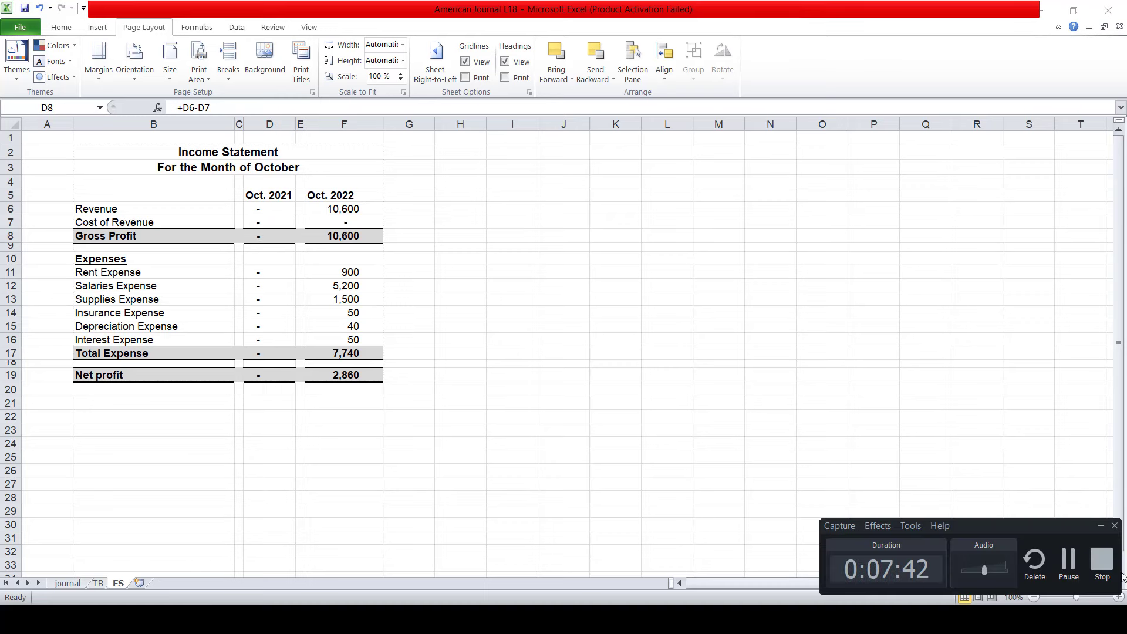